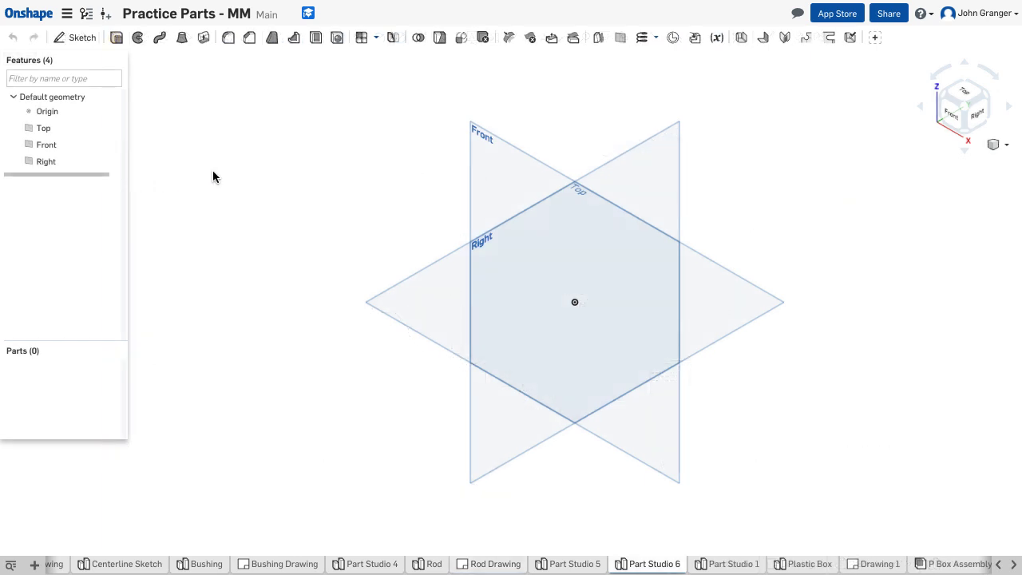
Start a new sketch on the Front plane and view it normal to the plane
left_click(76, 37)
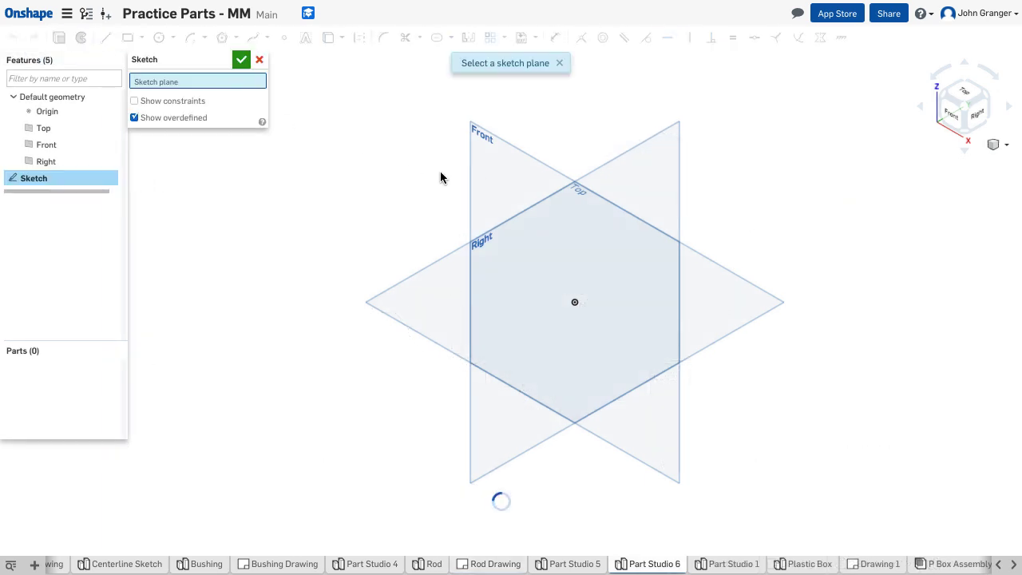
left_click(502, 169)
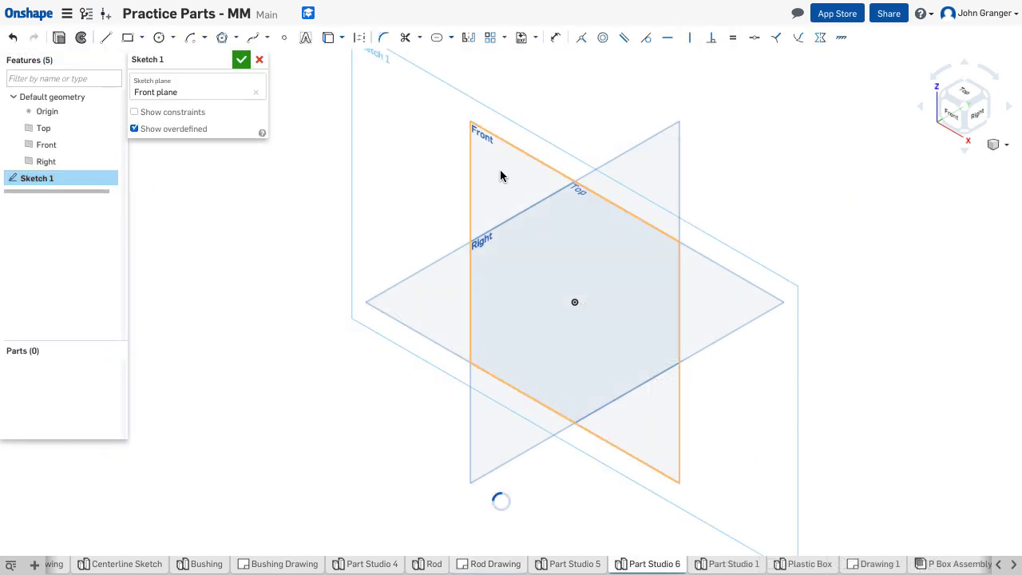
right_click(223, 234)
left_click(252, 310)
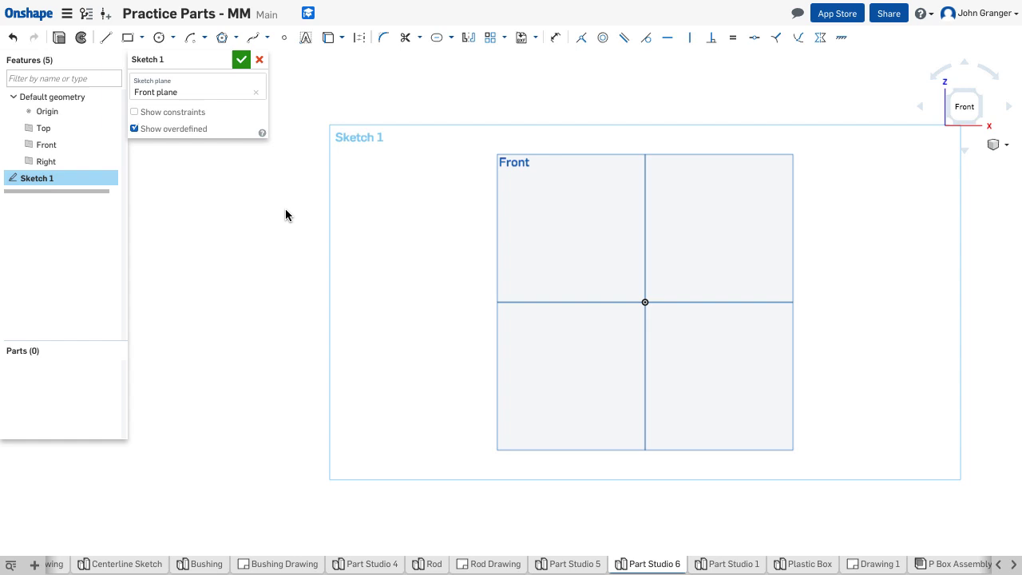
Draw a horizontal construction line 200 long running left from the origin
left_click(106, 38)
left_click(360, 39)
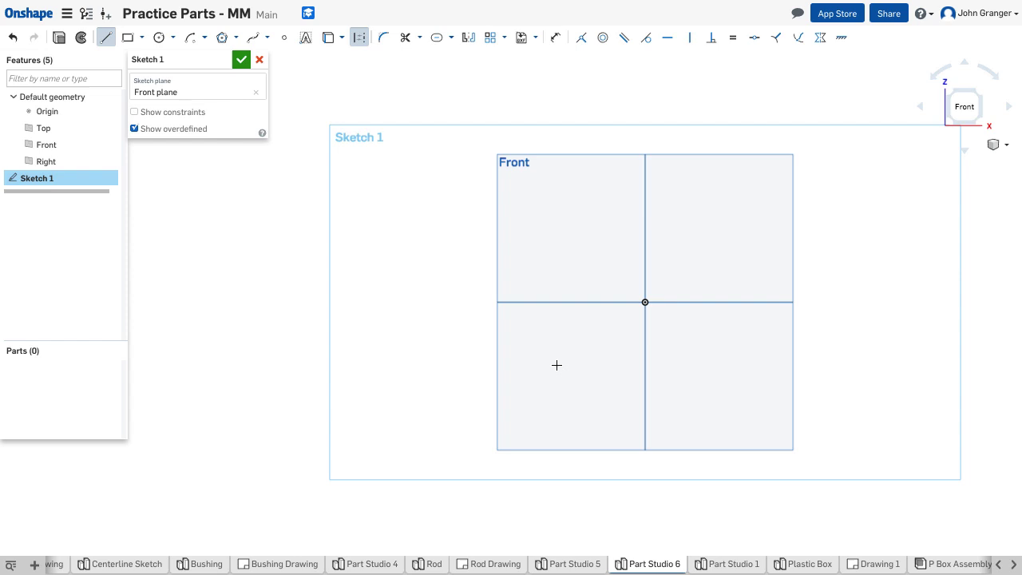
left_click(646, 303)
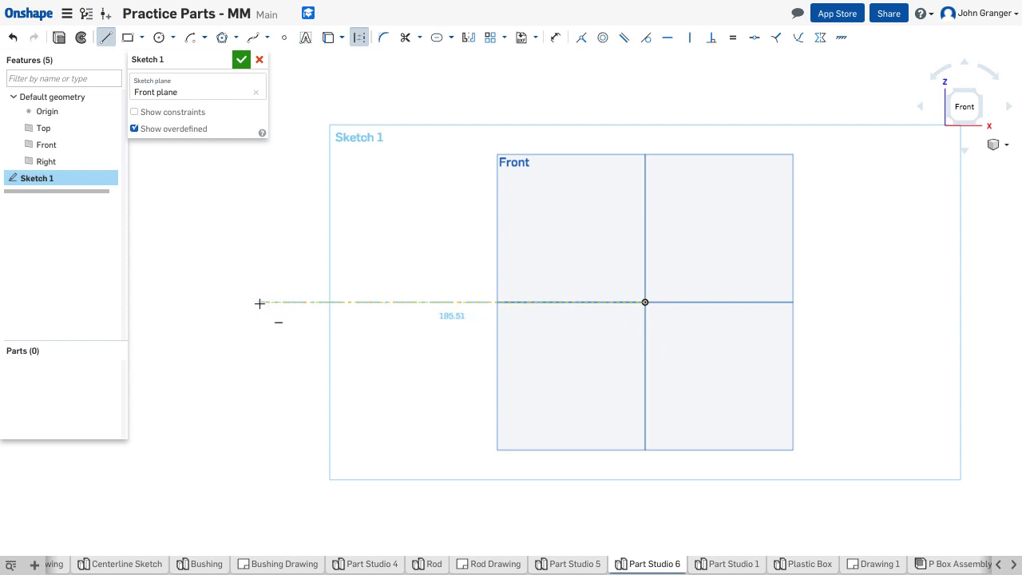
left_click(254, 302)
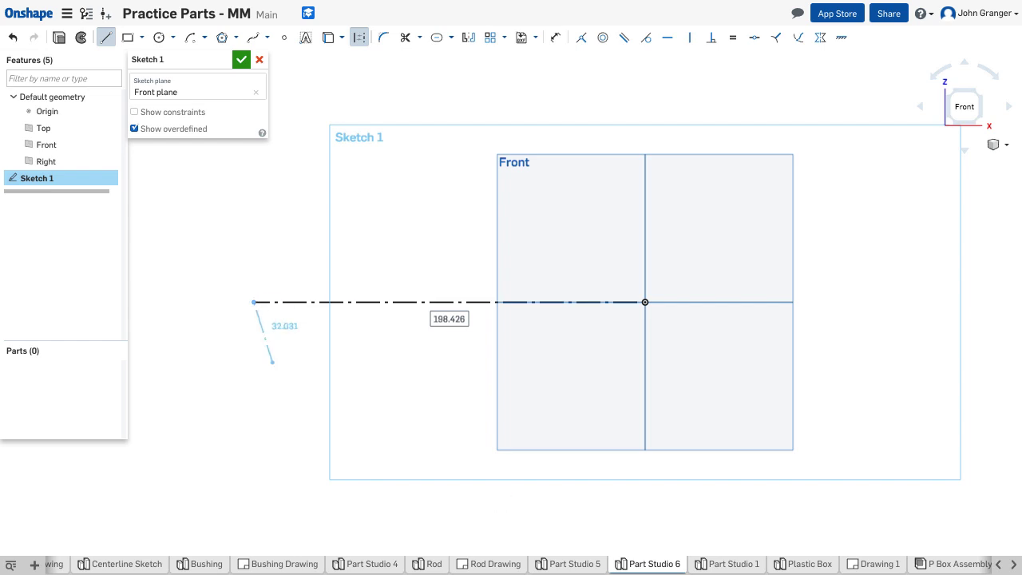
type("200")
key("Return")
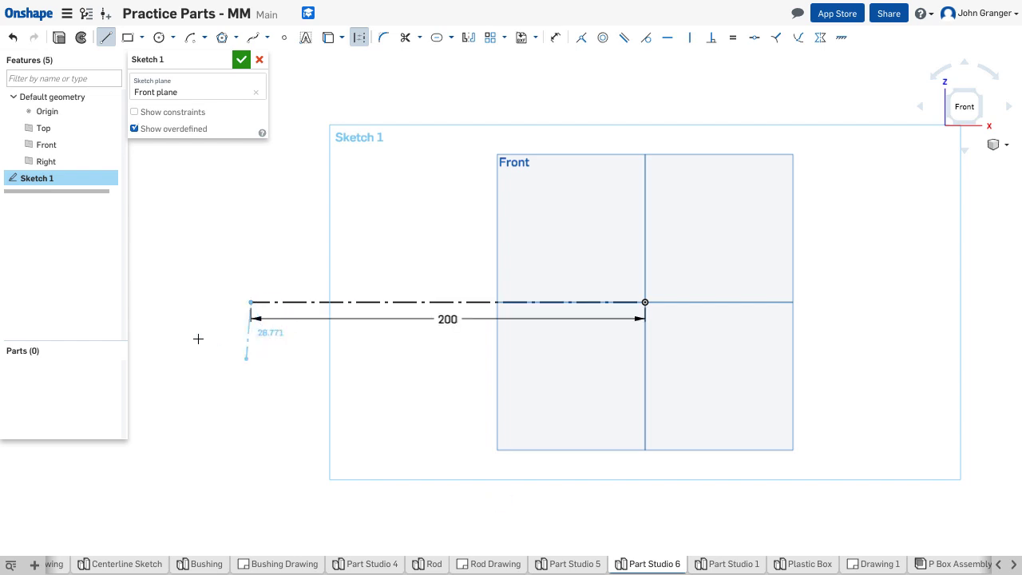
right_click(212, 299)
left_click(235, 303)
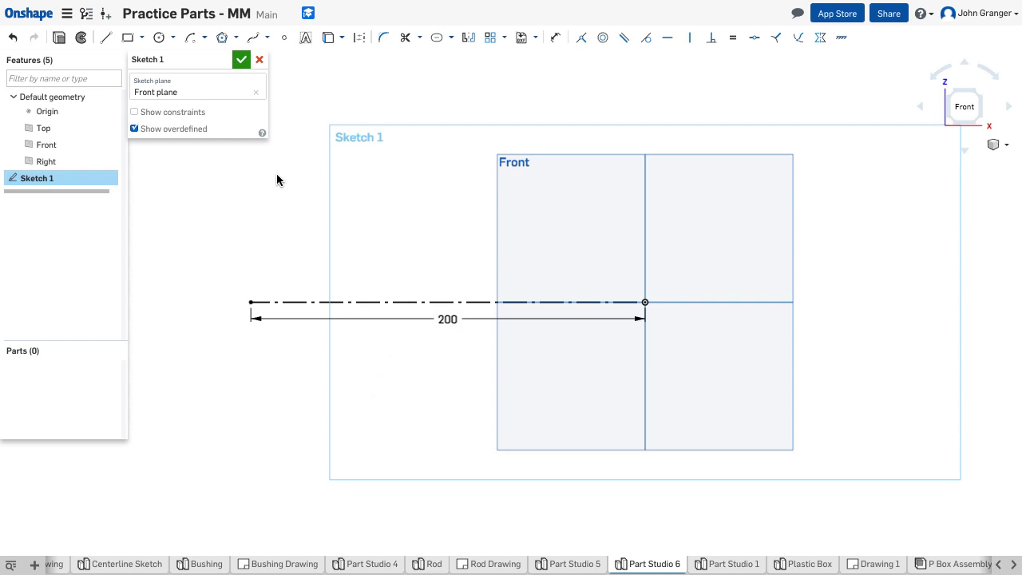
Draw two concentric circles, Ø25 and Ø35, centred on the line's left end
left_click(161, 38)
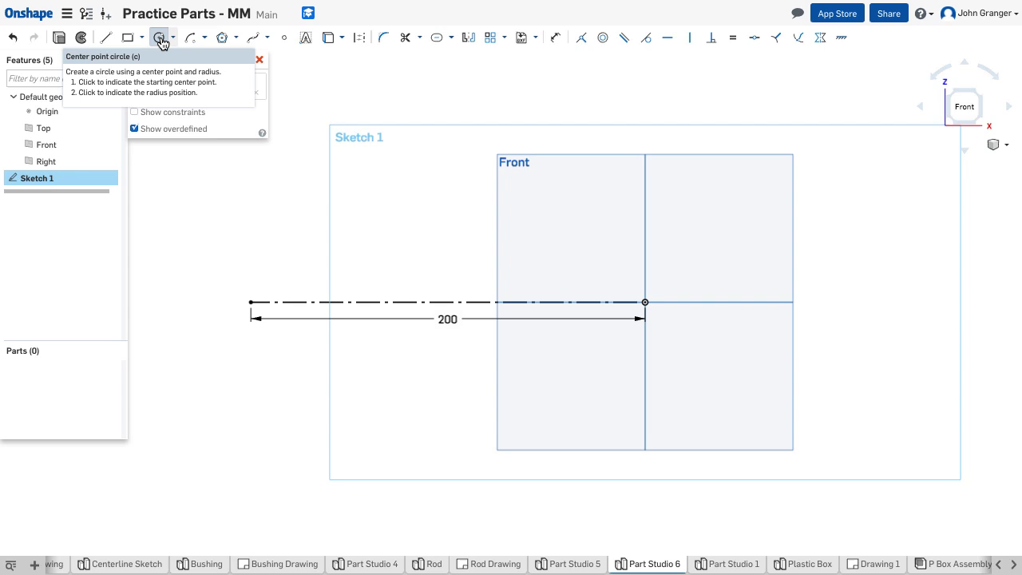
left_click(252, 301)
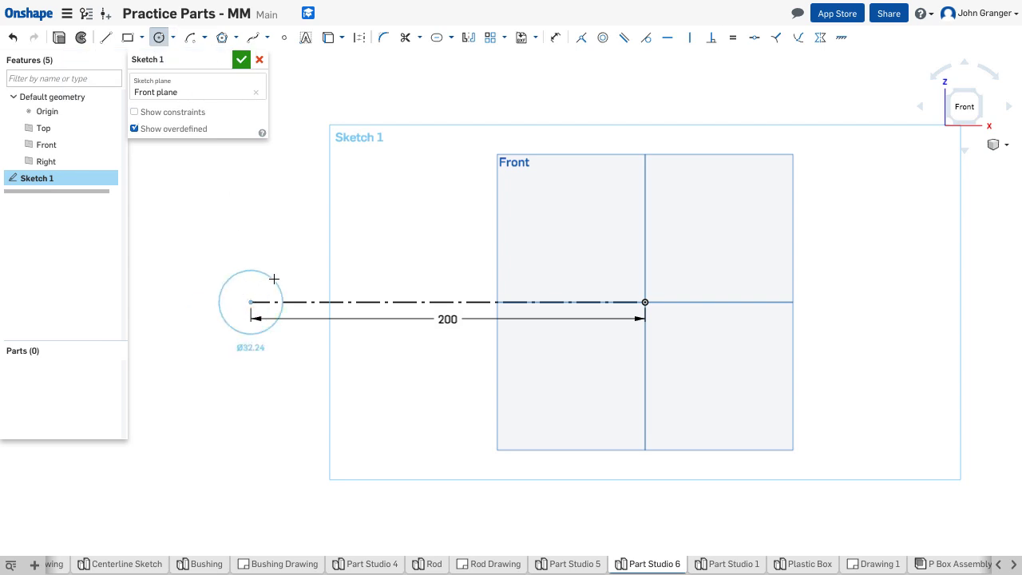
left_click(275, 279)
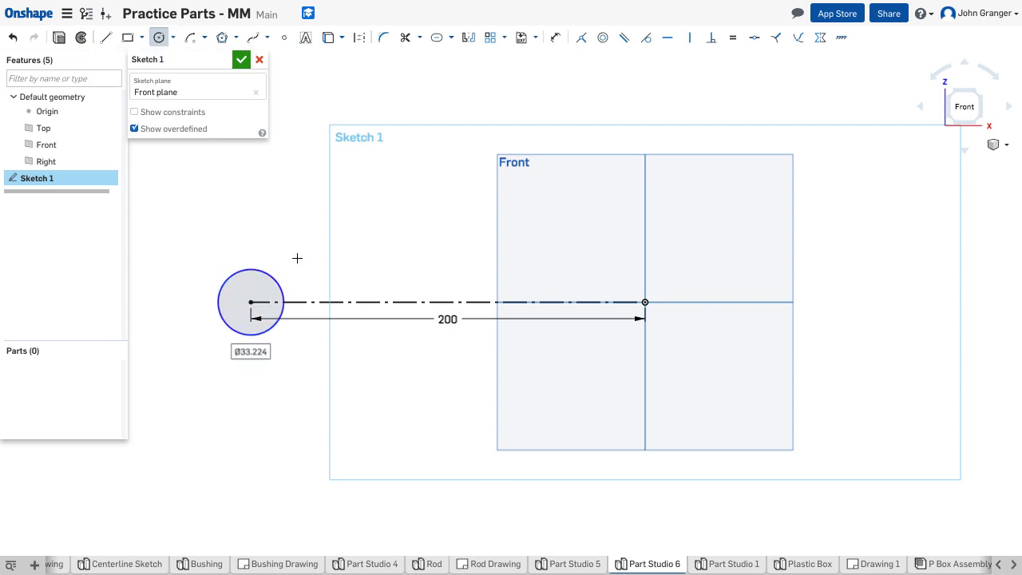
type("25")
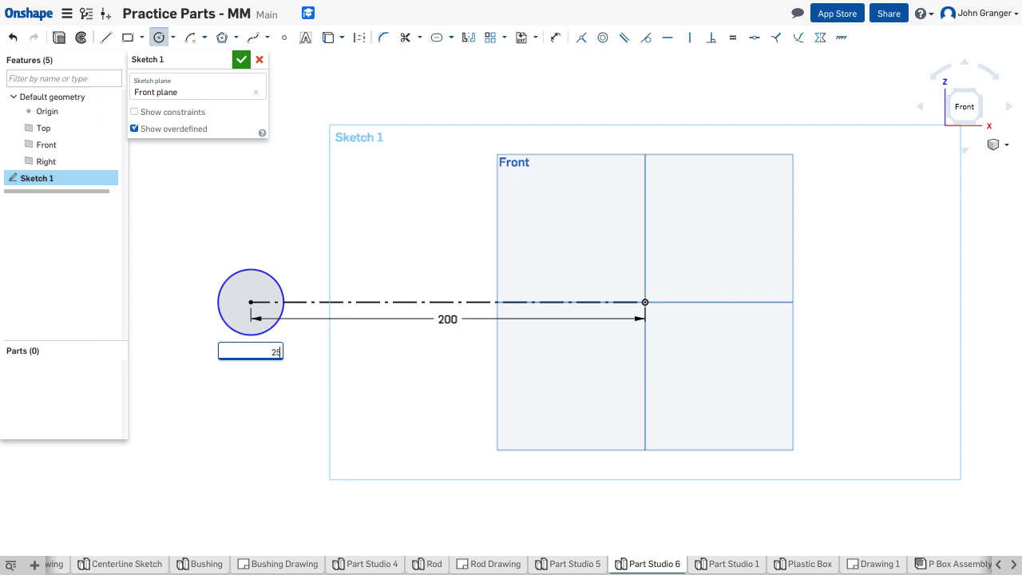
key("Return")
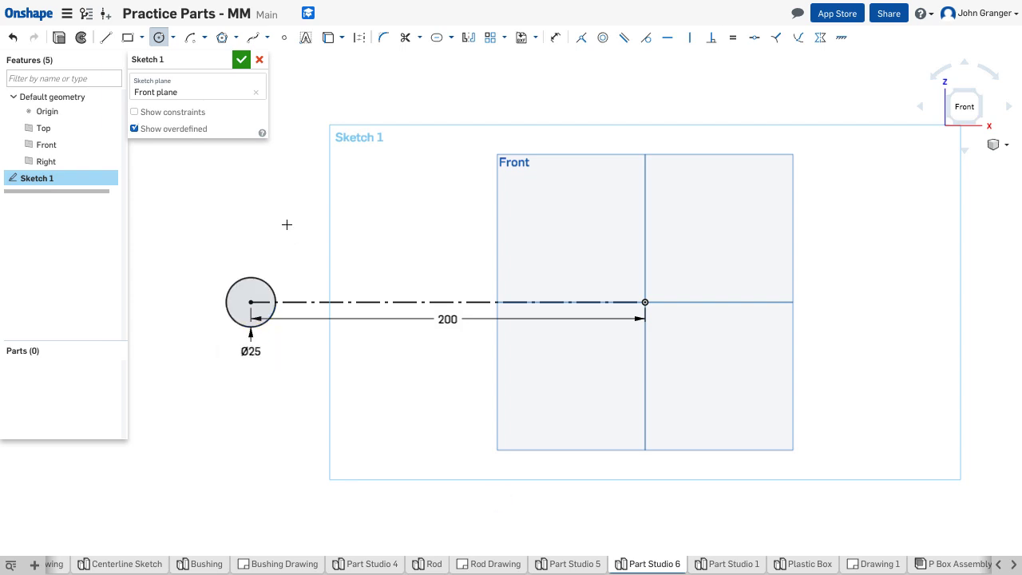
left_click(250, 301)
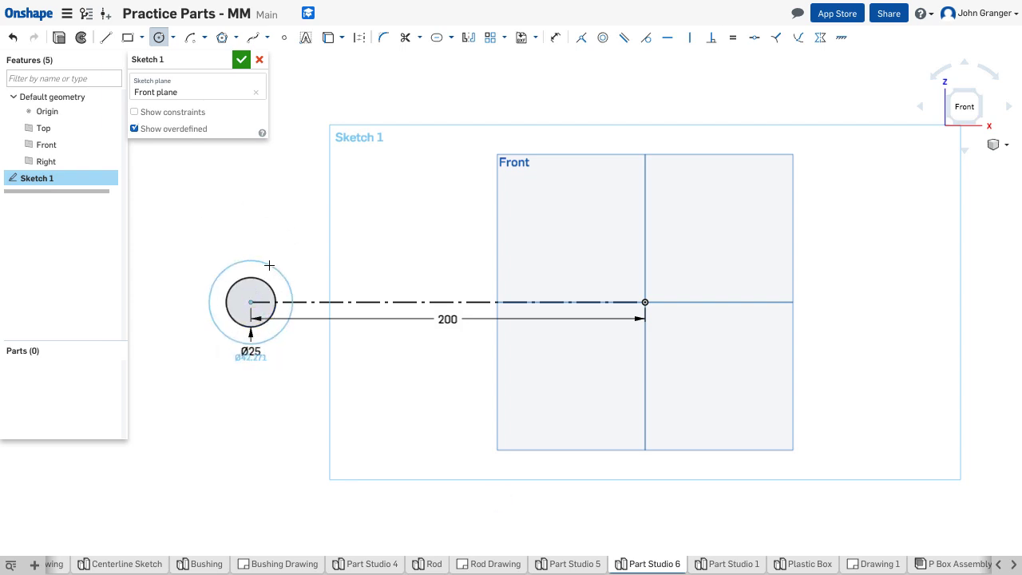
left_click(269, 266)
type("40")
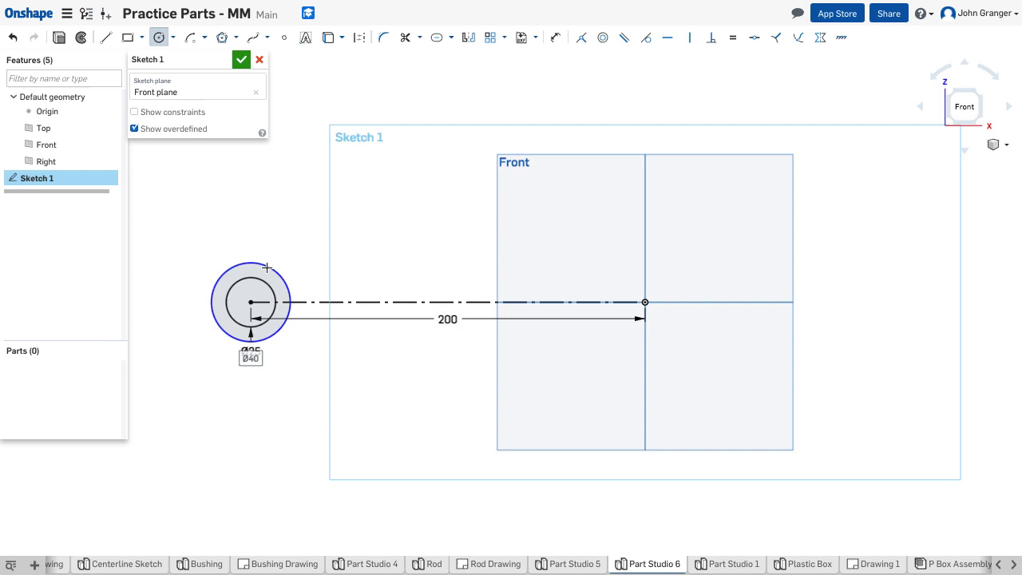
type("35")
key("Return")
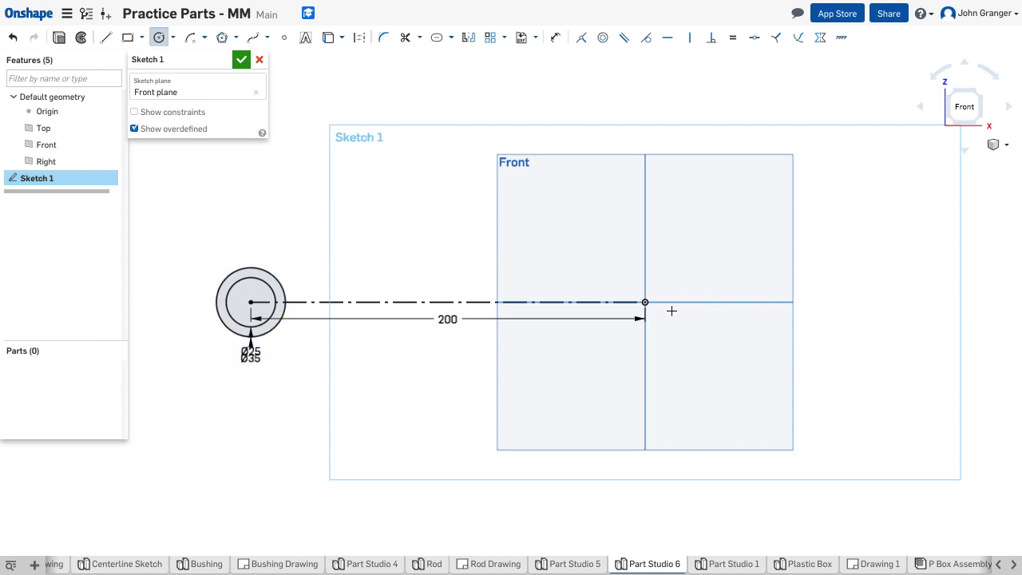
Draw a left-facing centre point arc of radius 30 about the origin
left_click(204, 38)
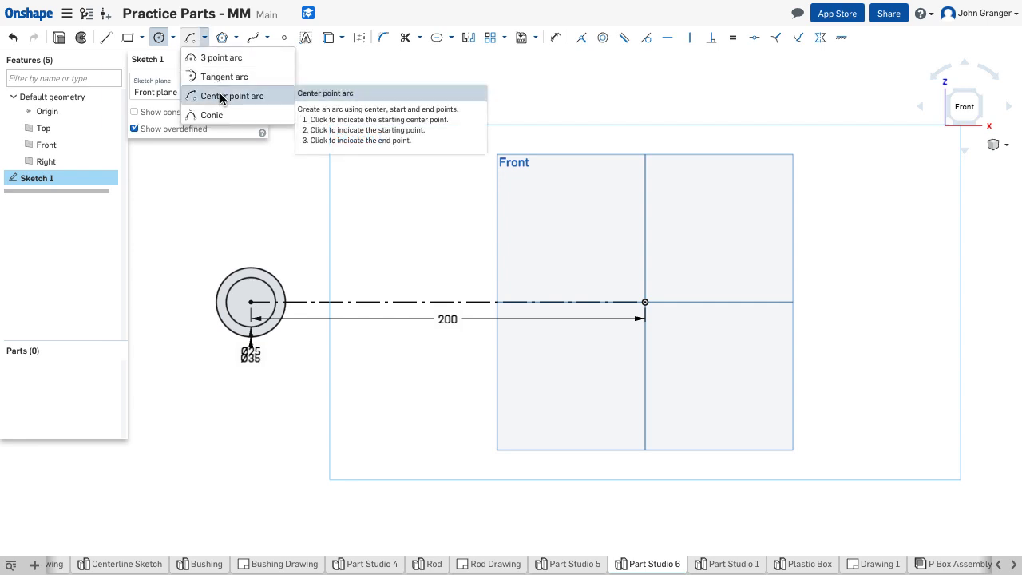
left_click(219, 97)
left_click(646, 302)
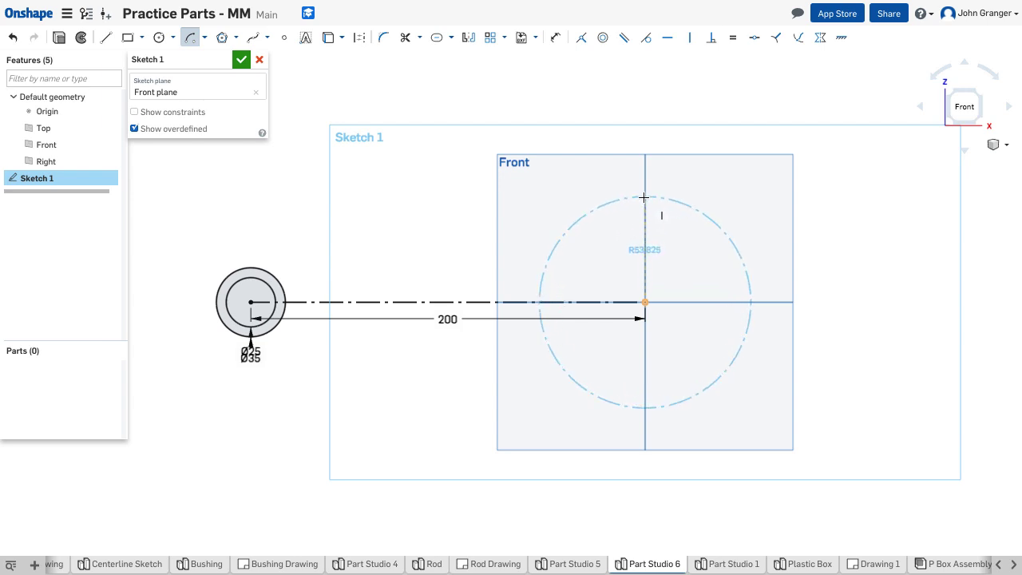
left_click(645, 196)
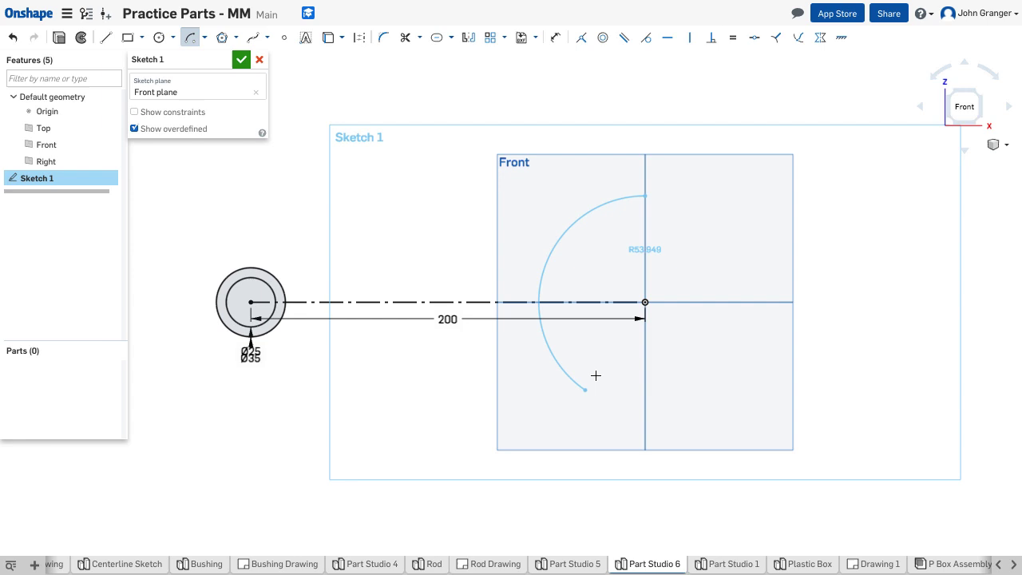
left_click(645, 405)
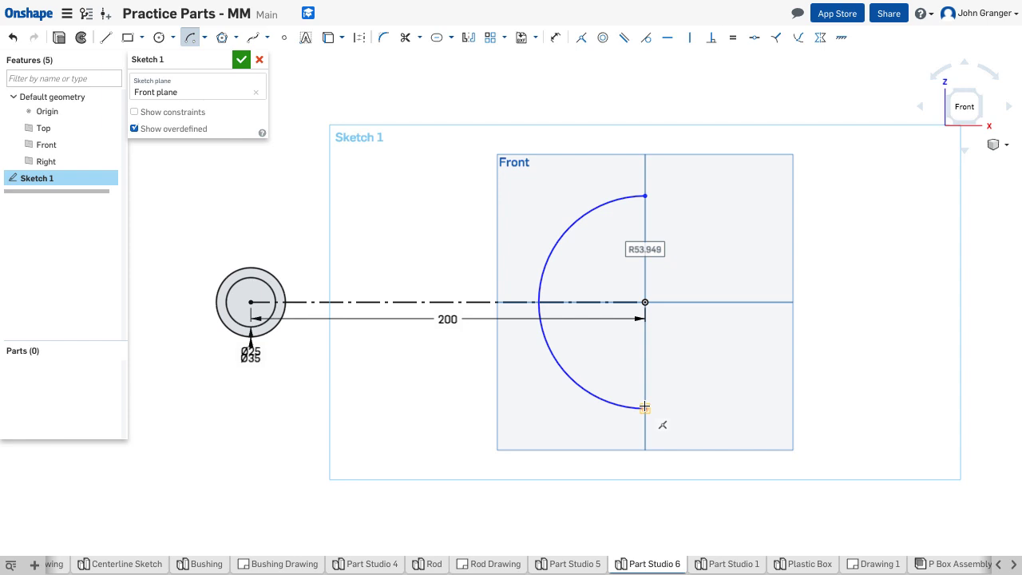
type("30")
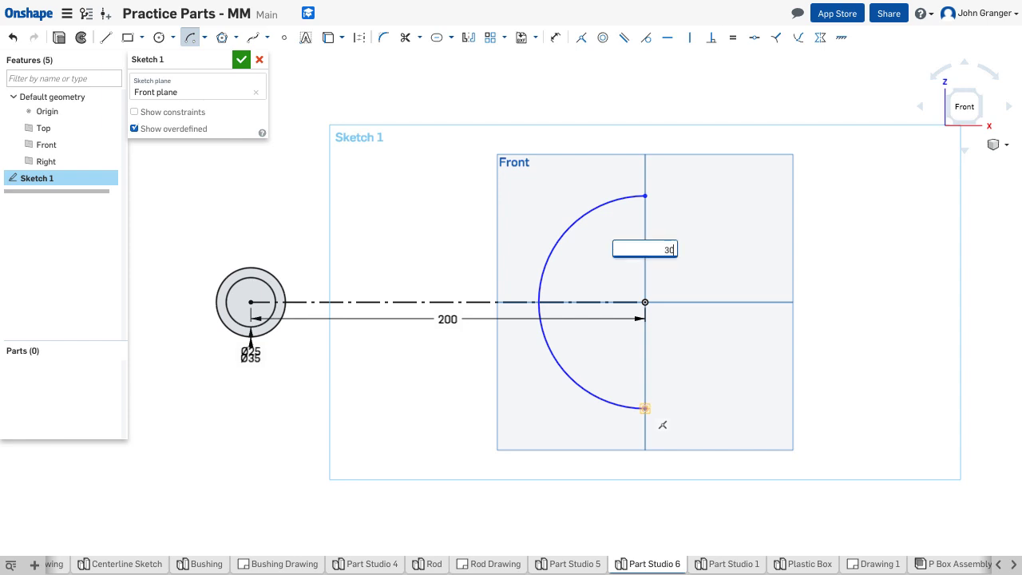
key("Return")
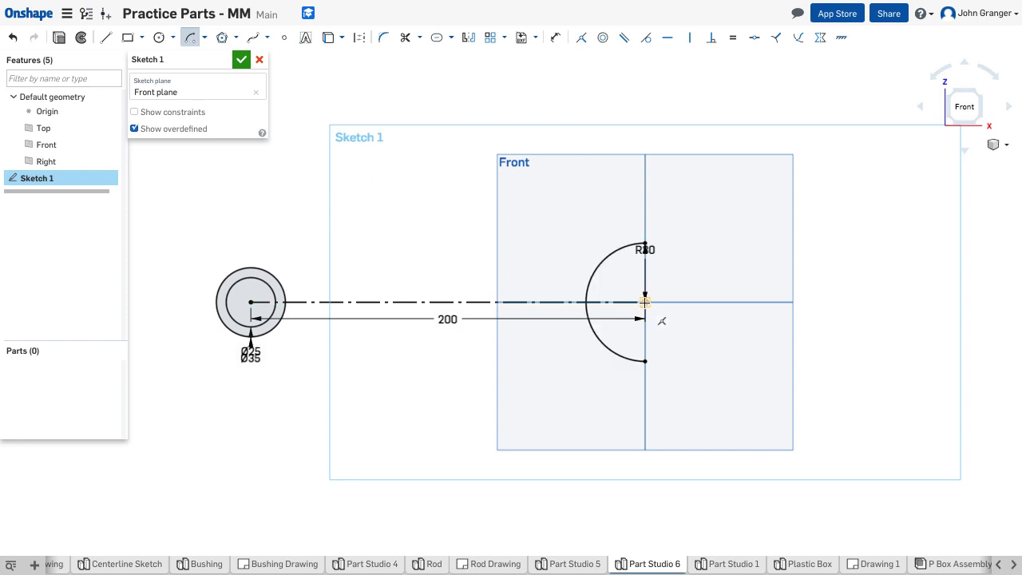
Draw a second concentric inner arc of radius 25 about the origin
left_click(644, 301)
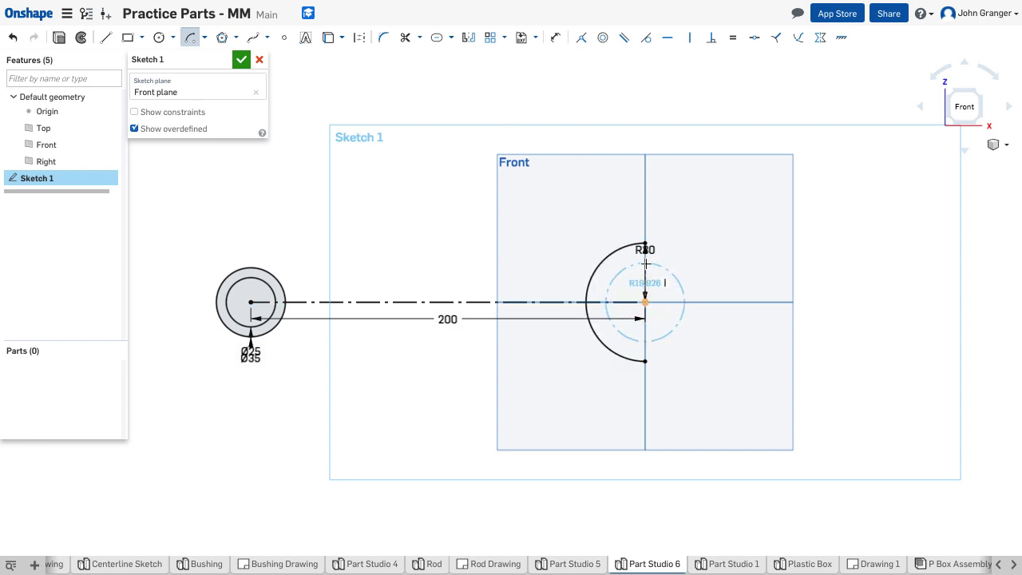
left_click(644, 262)
left_click(645, 346)
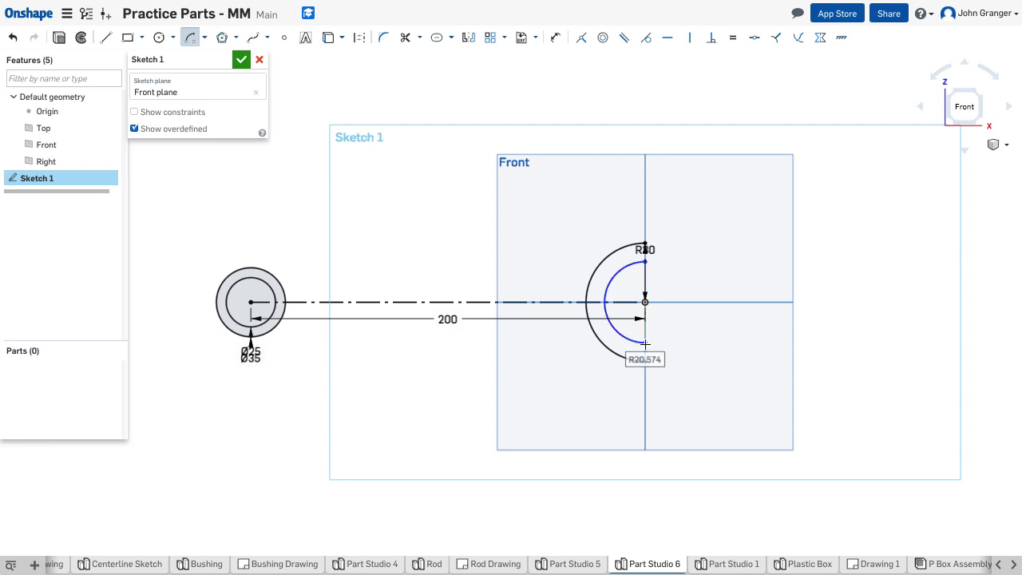
type("25")
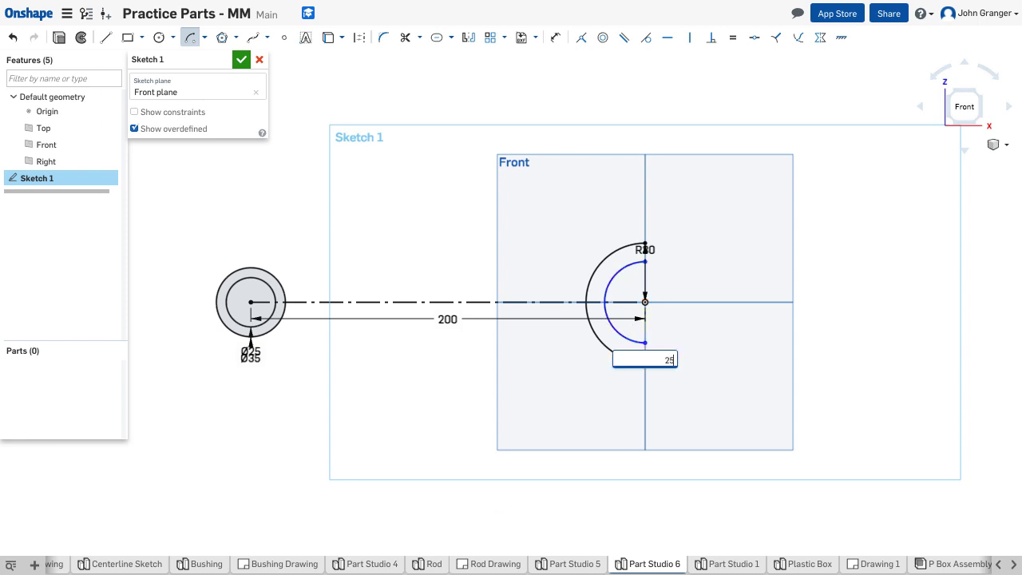
key("Return")
scroll(644, 302, "up", 3)
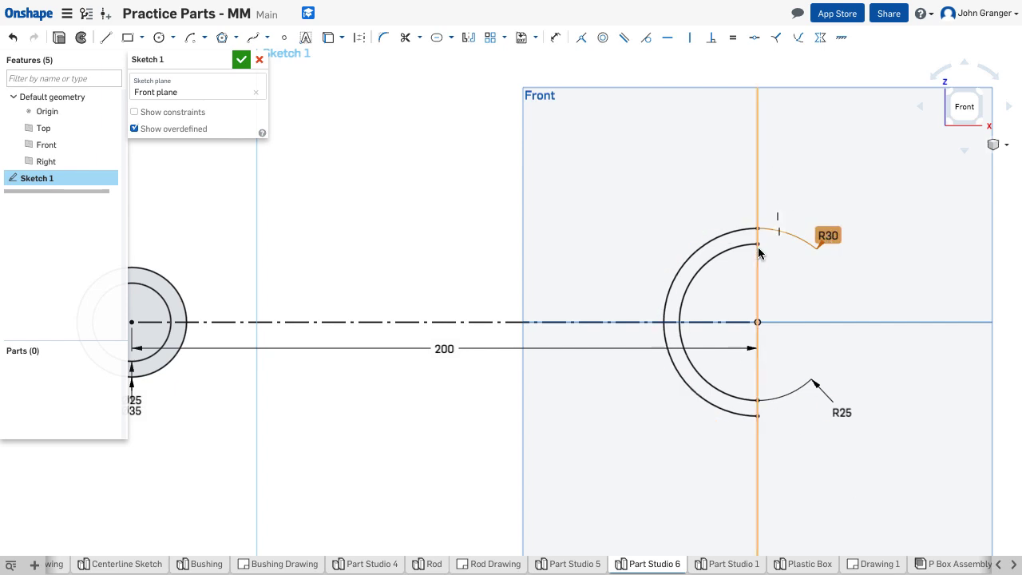
Close the top and bottom ends between the R30 and R25 arcs with short lines
left_click(106, 37)
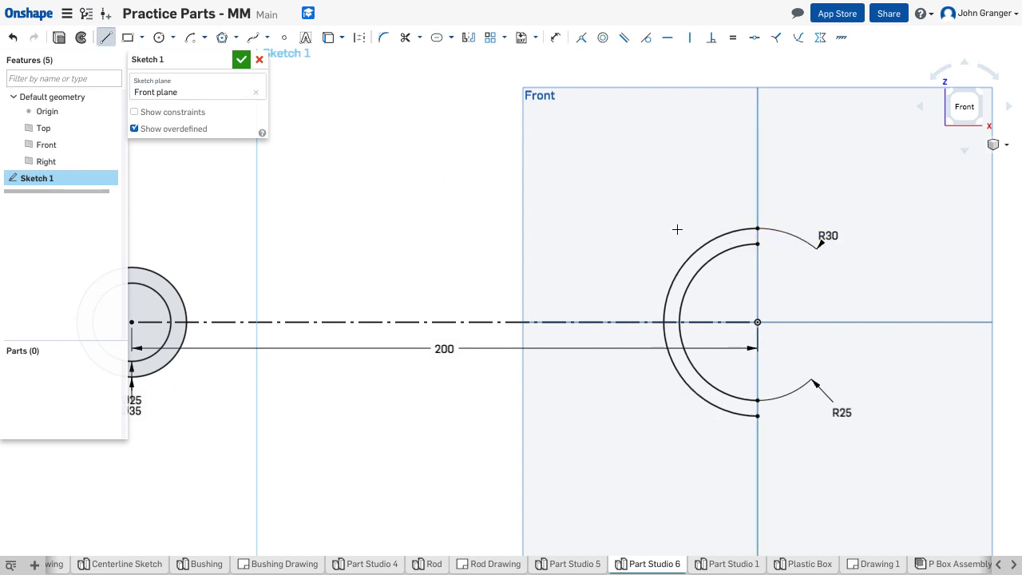
left_click(758, 230)
left_click(757, 243)
left_click(758, 401)
left_click(757, 414)
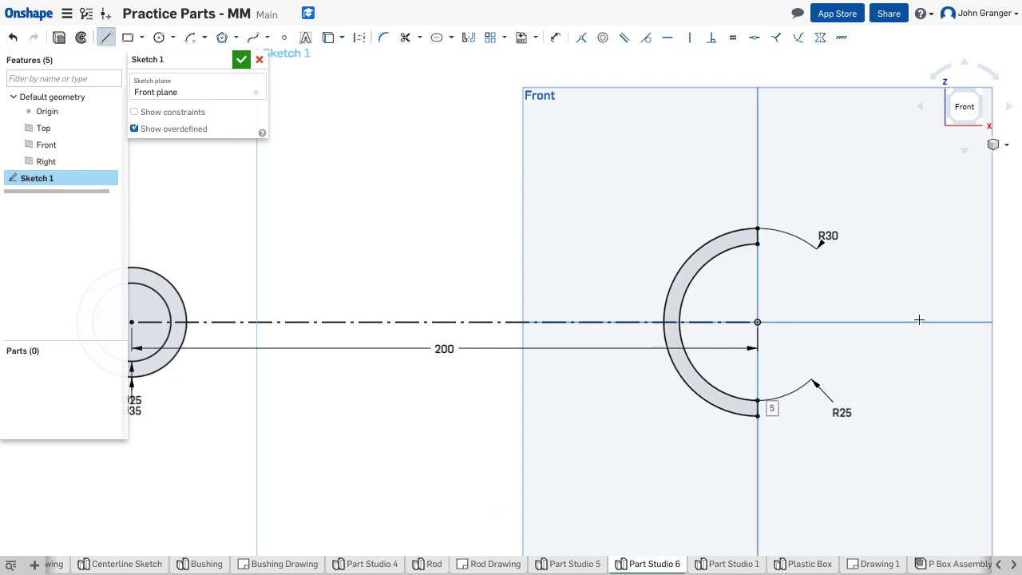
right_click_drag(160, 168, 256, 160)
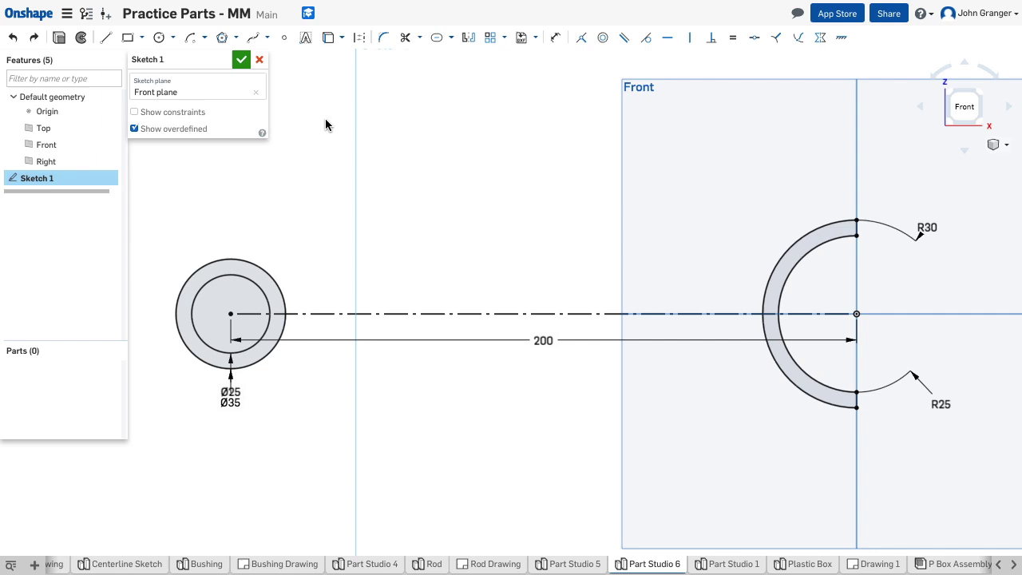
Draw a stepped line chain from the ring's top end: up, left, and back down
left_click(106, 38)
left_click(857, 219)
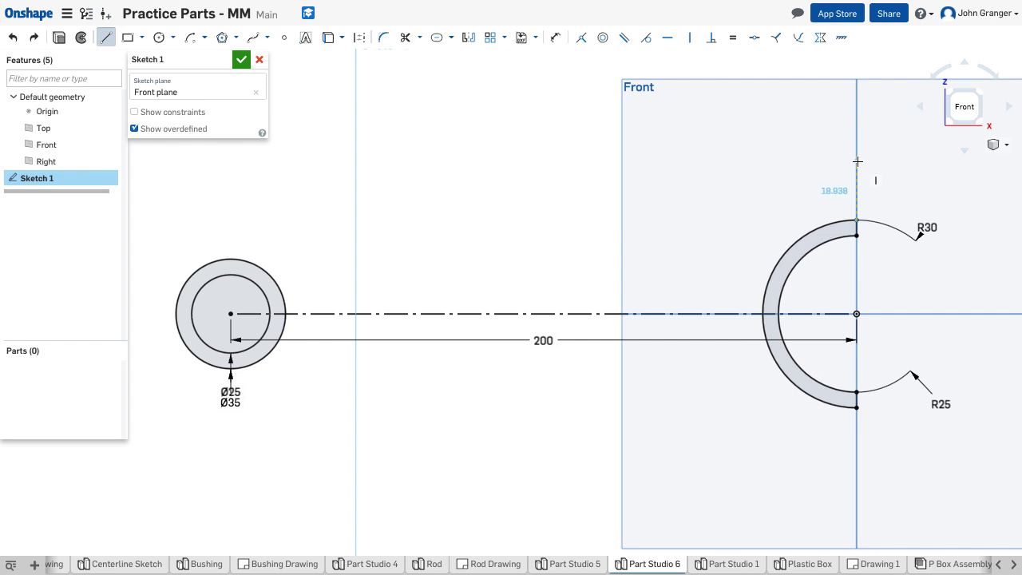
left_click(858, 162)
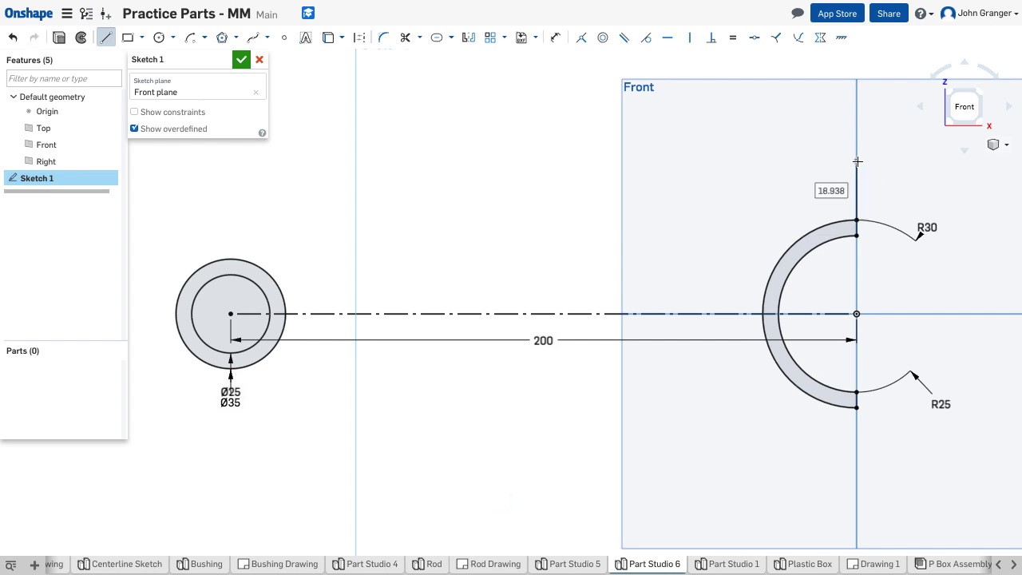
left_click(782, 163)
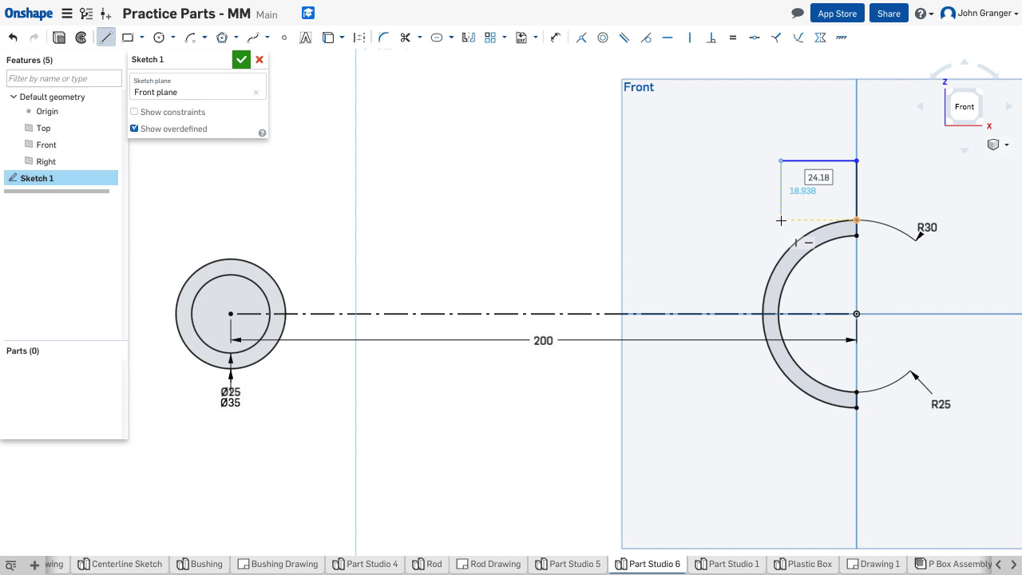
left_click(781, 221)
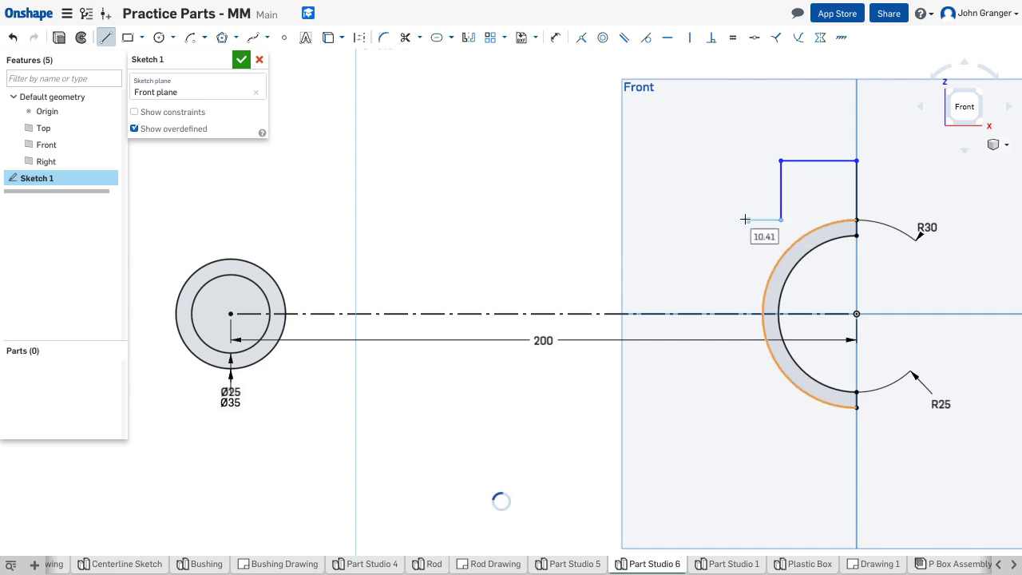
Finish the outline and dimension the step 15 tall and its top line 15 wide
right_click(721, 200)
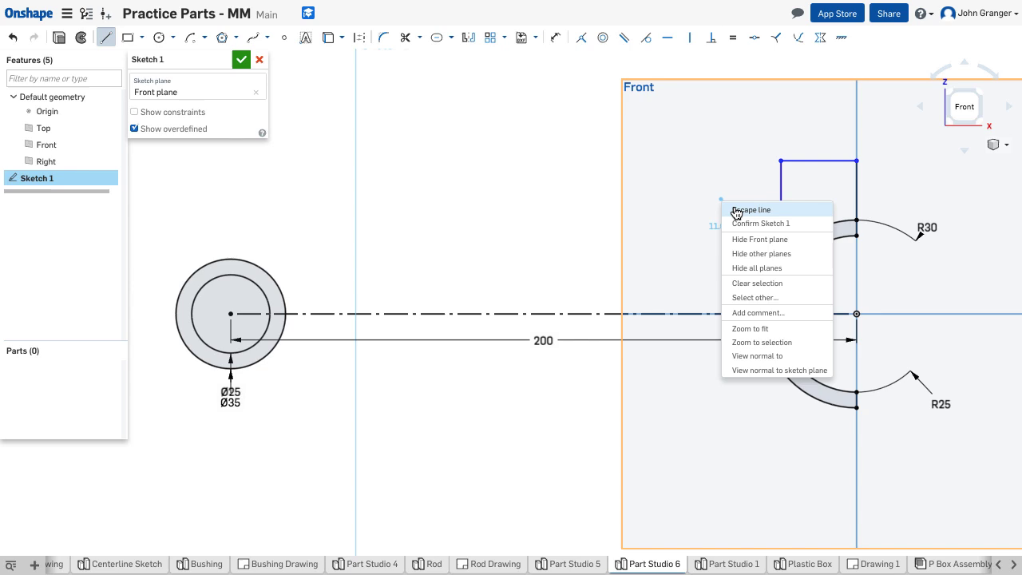
left_click(751, 209)
left_click(557, 37)
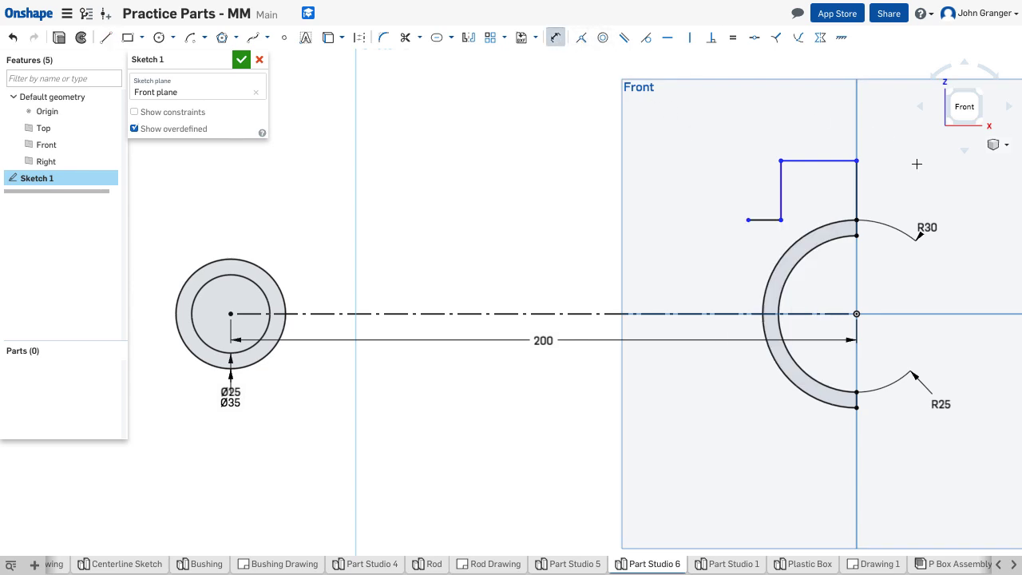
left_click(855, 190)
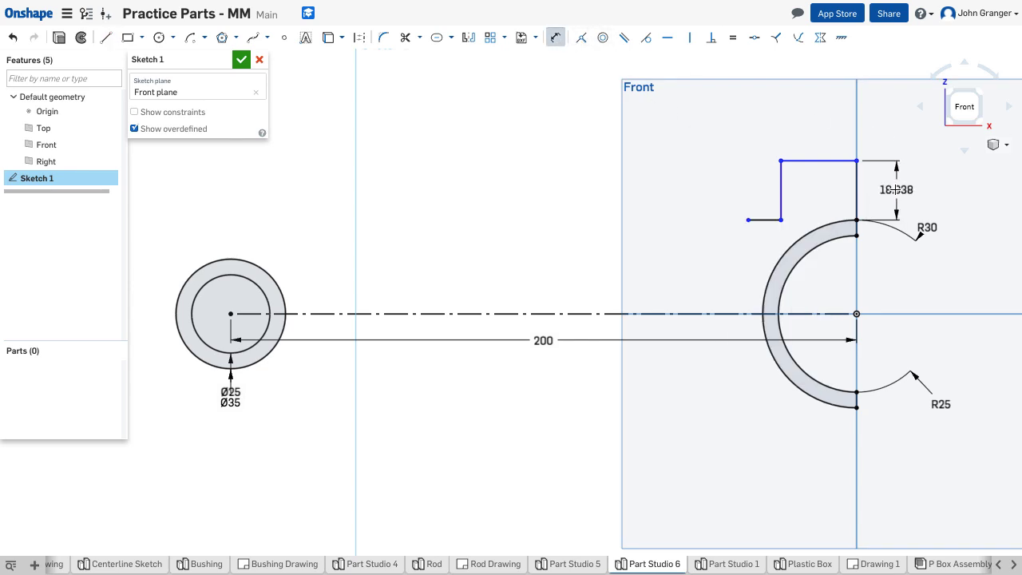
left_click(895, 189)
type("15")
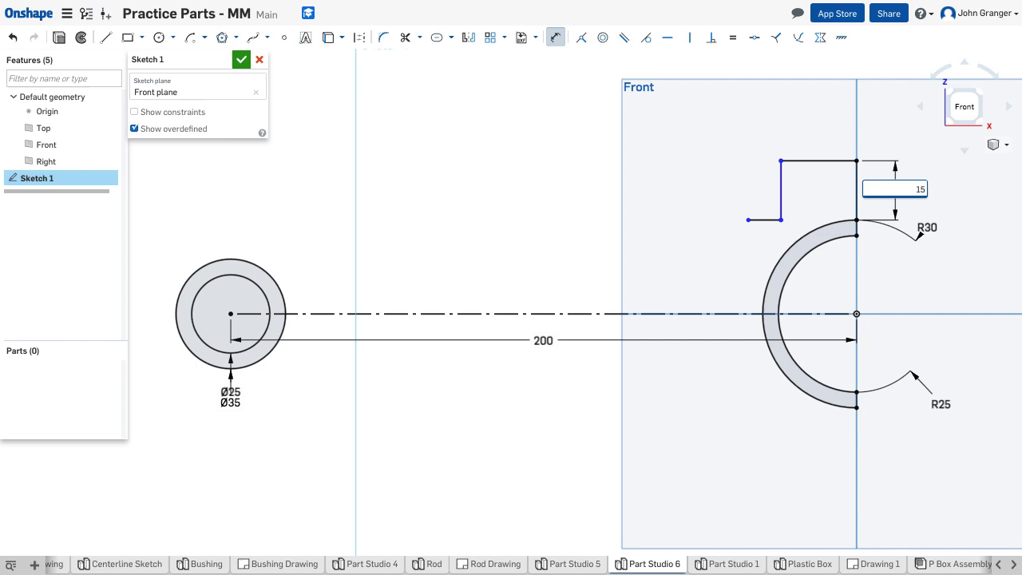
key("Return")
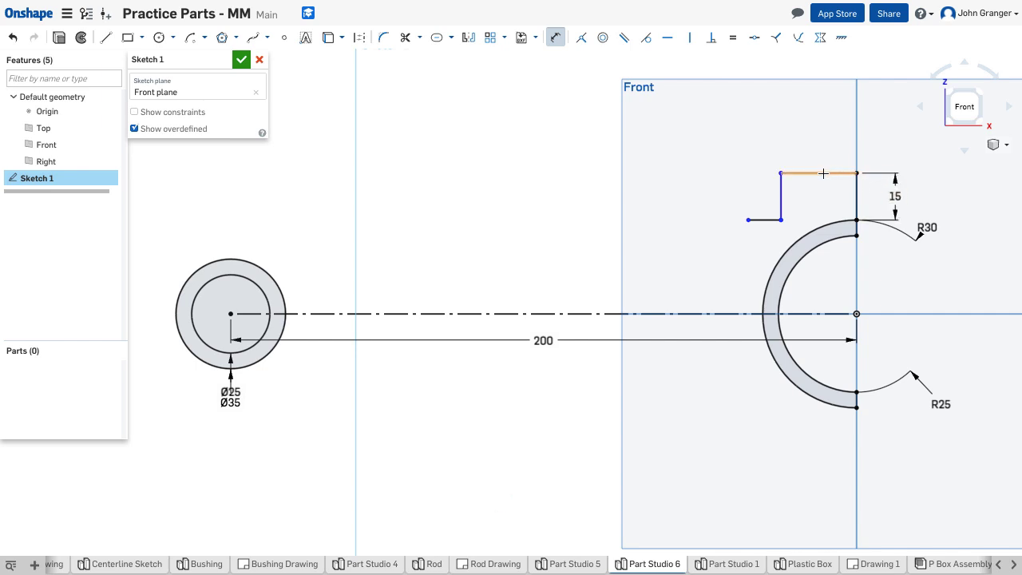
left_click(823, 174)
left_click(820, 140)
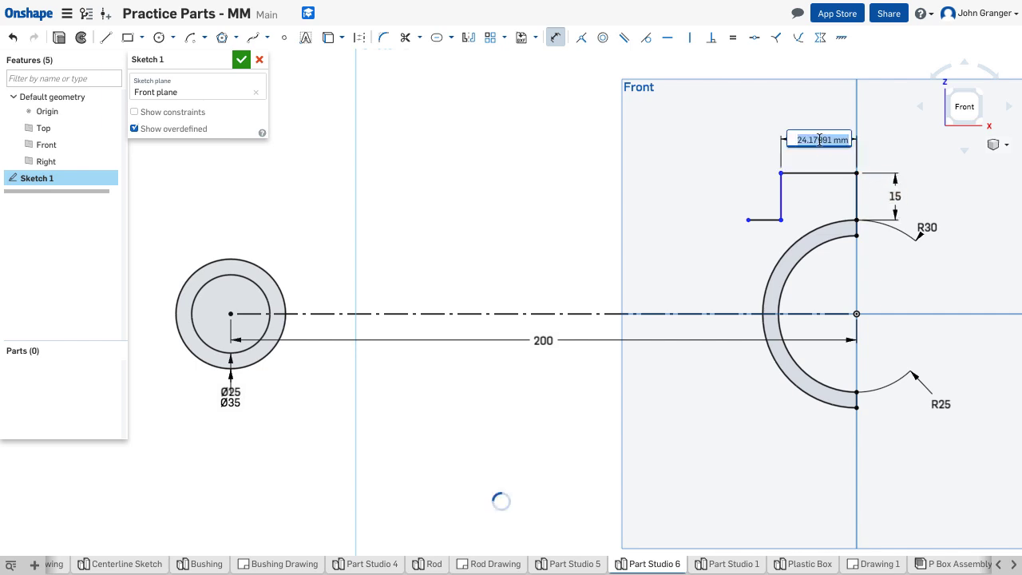
type("15")
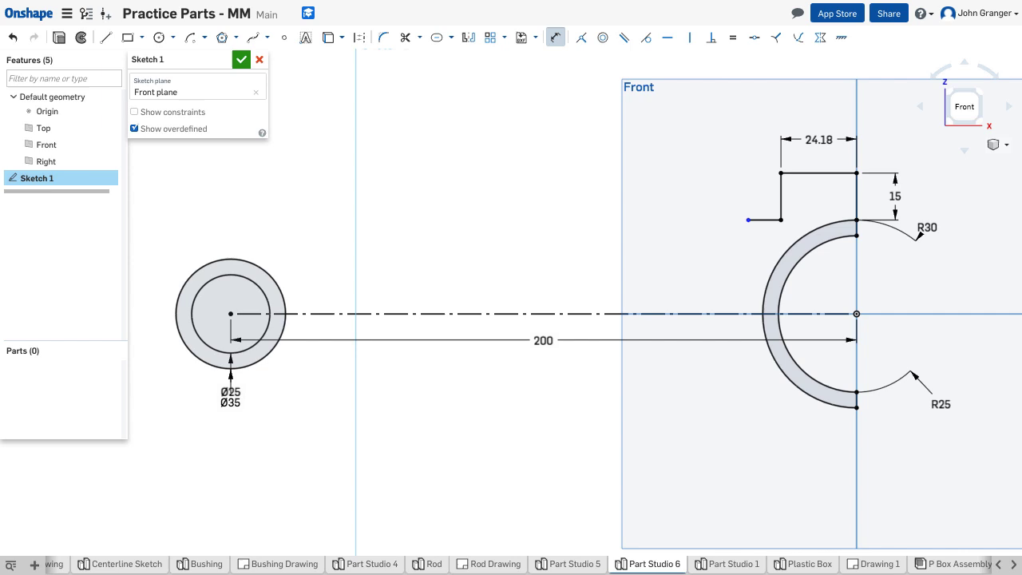
key("Return")
Dimension the short ledge line 7 and move its label clear of the geometry
left_click(795, 219)
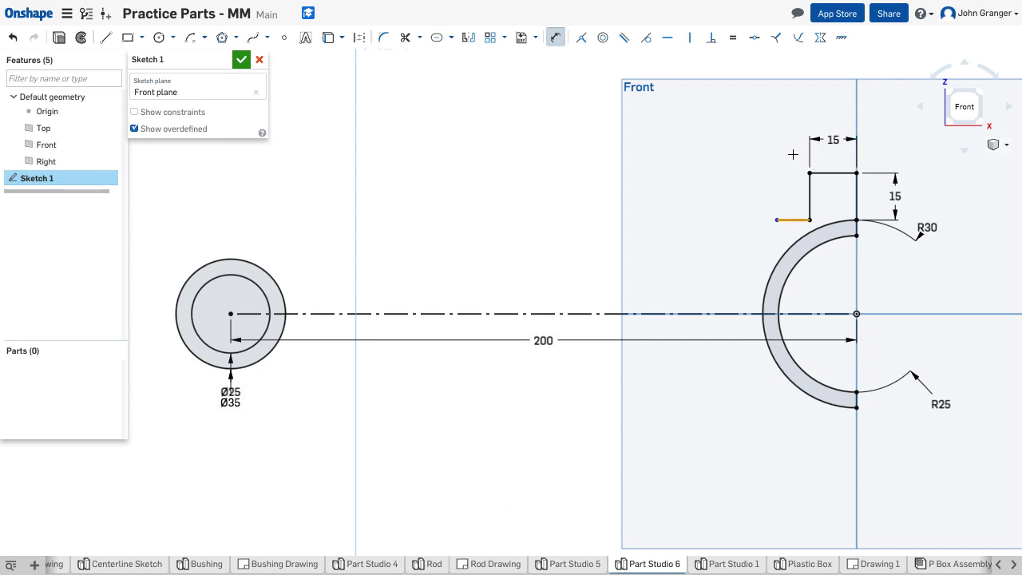
left_click(794, 141)
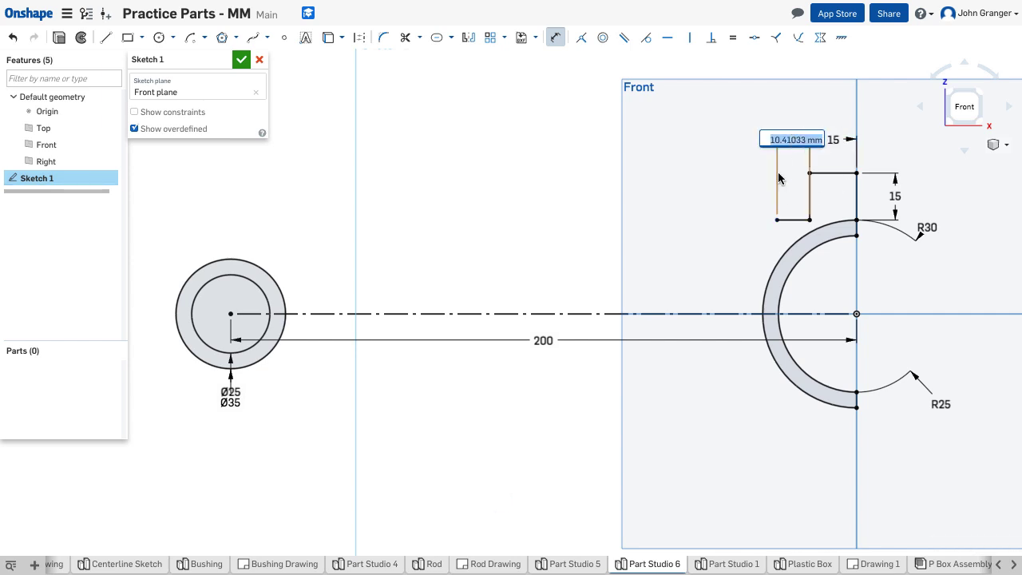
type("7")
key("Return")
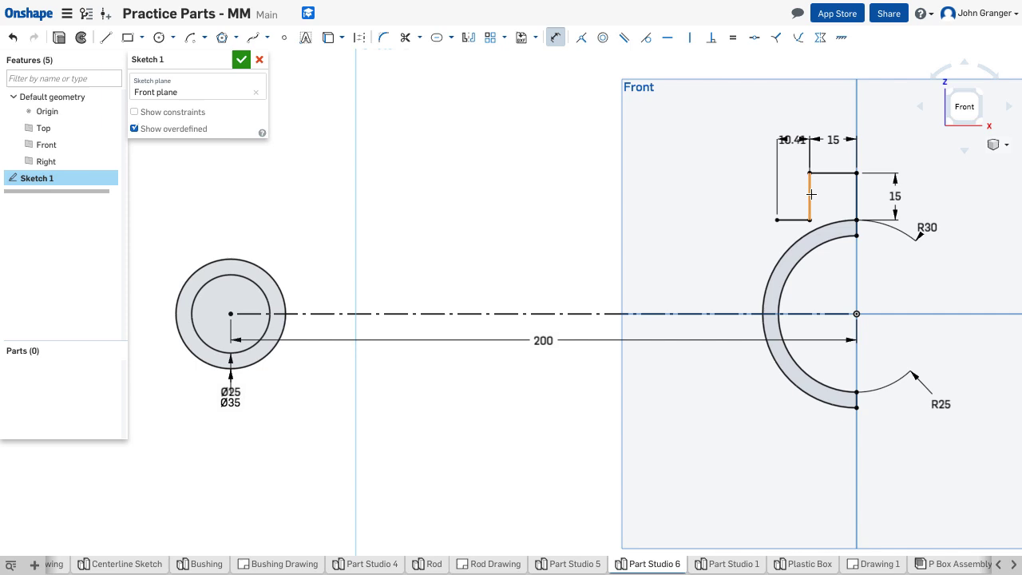
left_click_drag(801, 140, 759, 141)
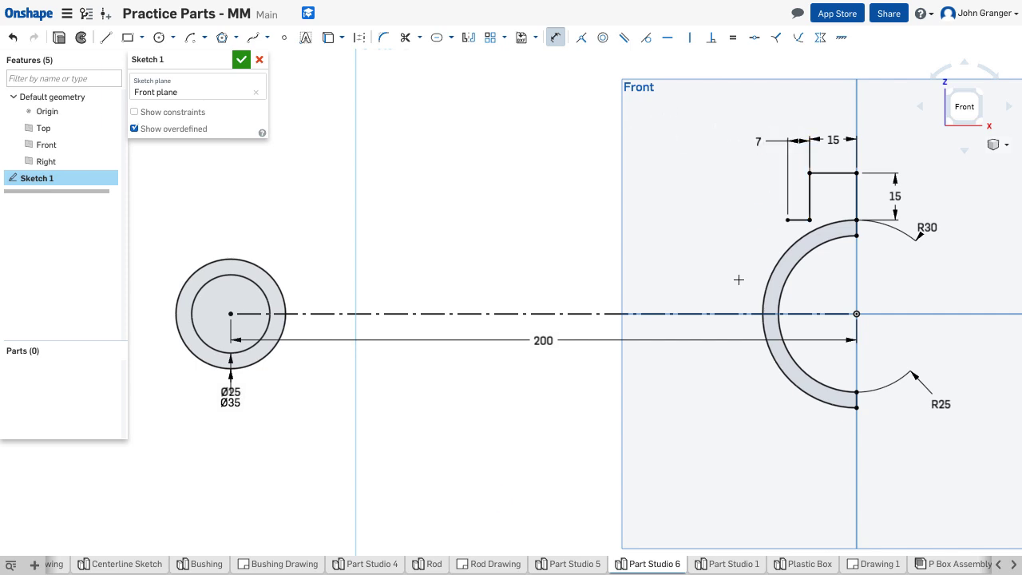
Draw a horizontal line above the centre line between the circle and ring
left_click(107, 37)
left_click(317, 262)
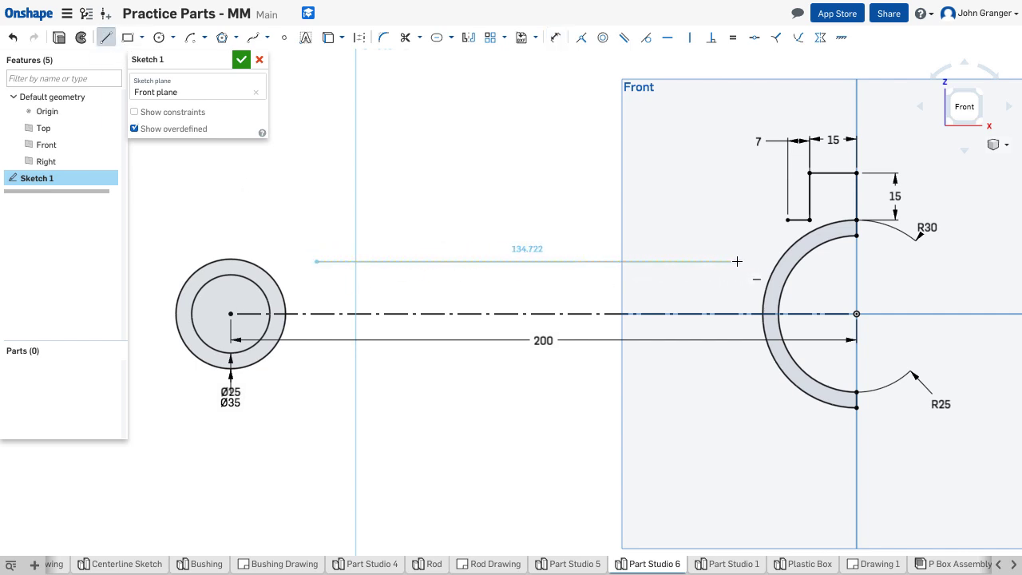
left_click(685, 261)
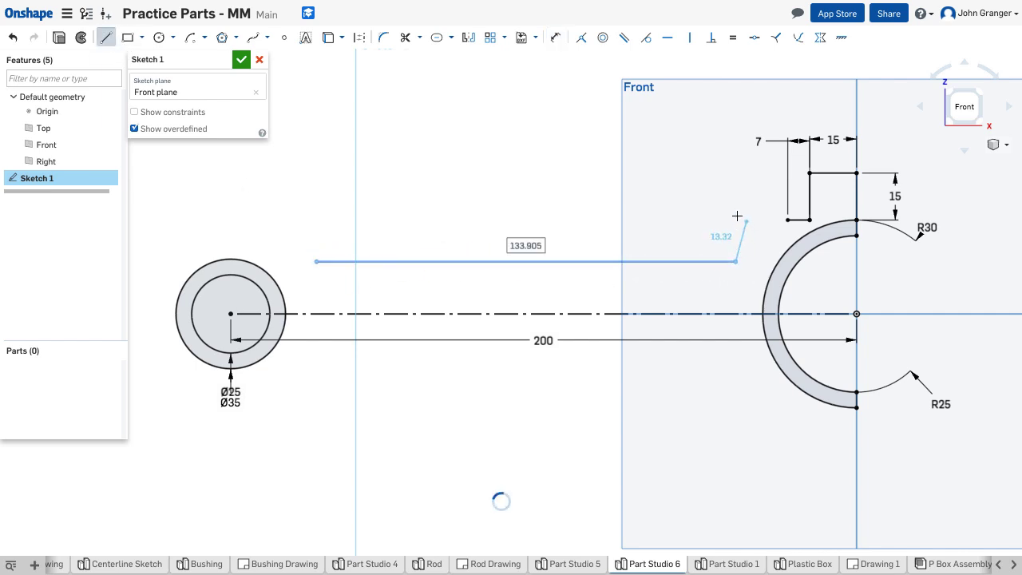
right_click(685, 200)
left_click(715, 209)
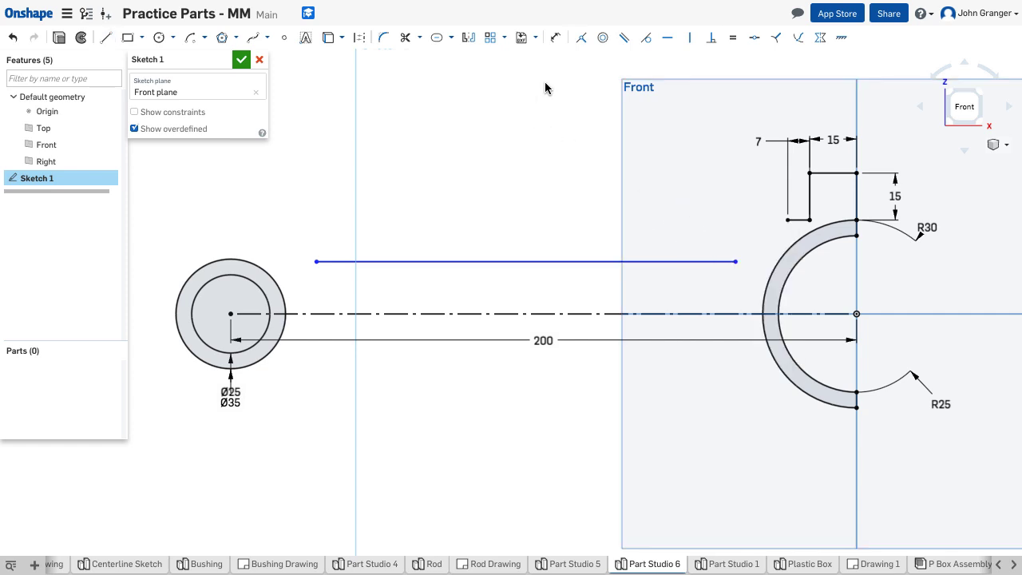
Dimension the line Ø25 across the centre line
left_click(556, 38)
left_click(388, 314)
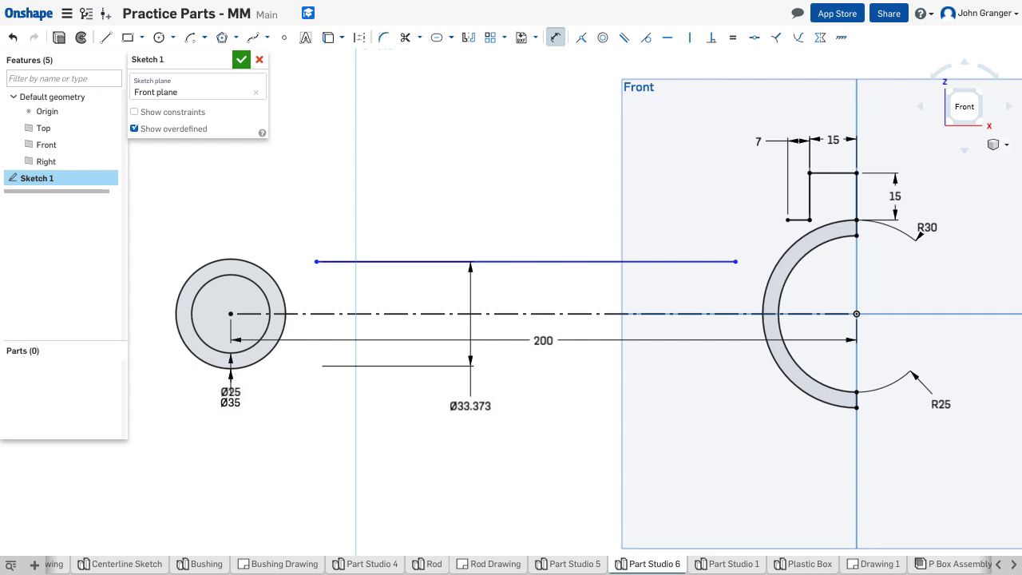
left_click(470, 406)
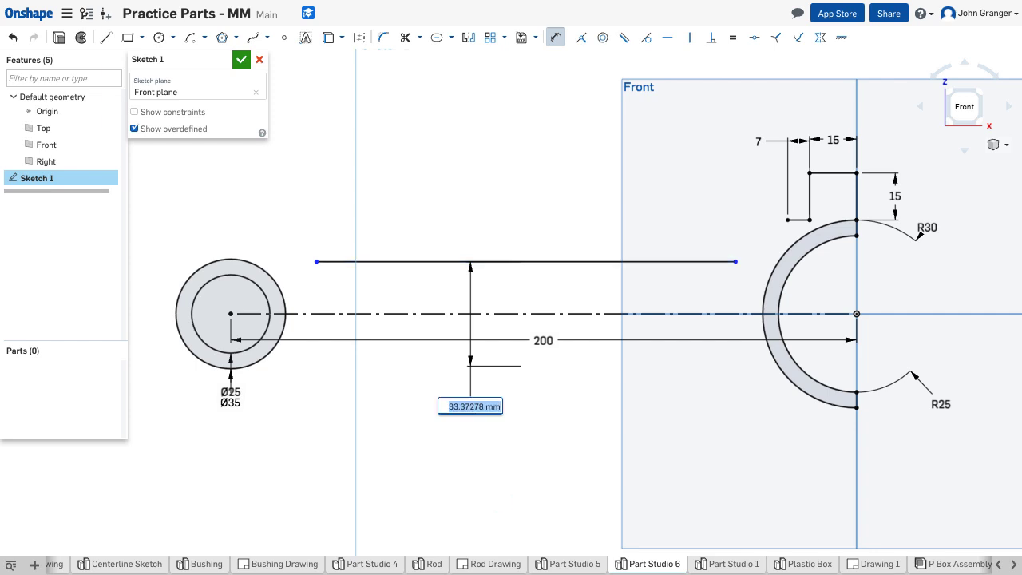
type("25")
key("Return")
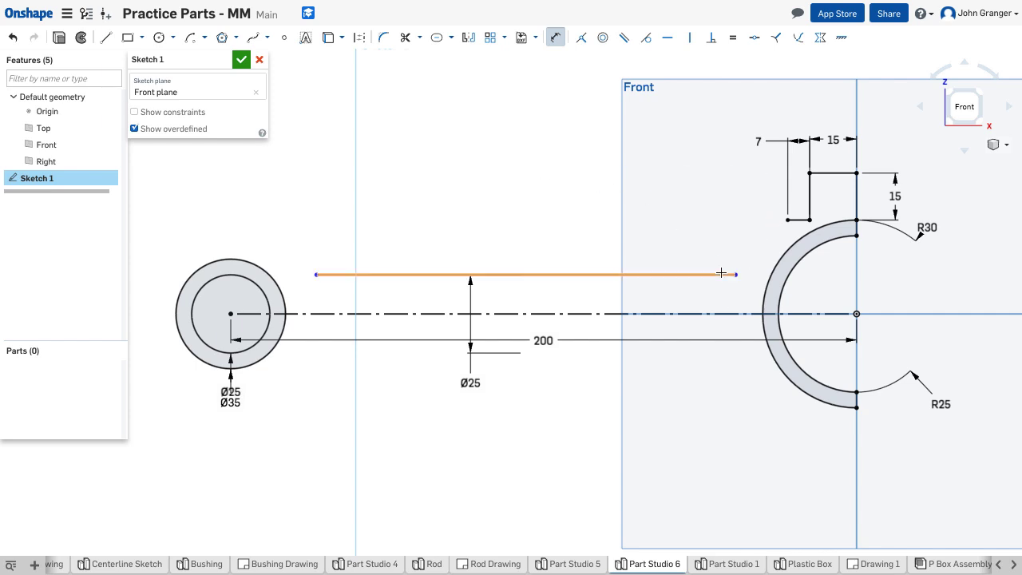
Draw a 3 point arc from the tab corner to the line's right end, radius 30
left_click(206, 38)
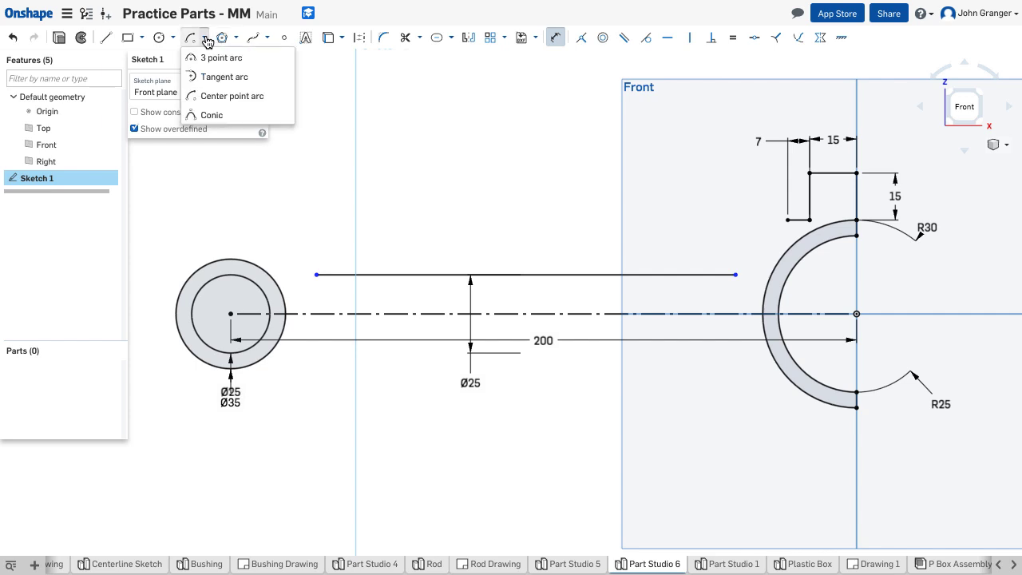
left_click(221, 57)
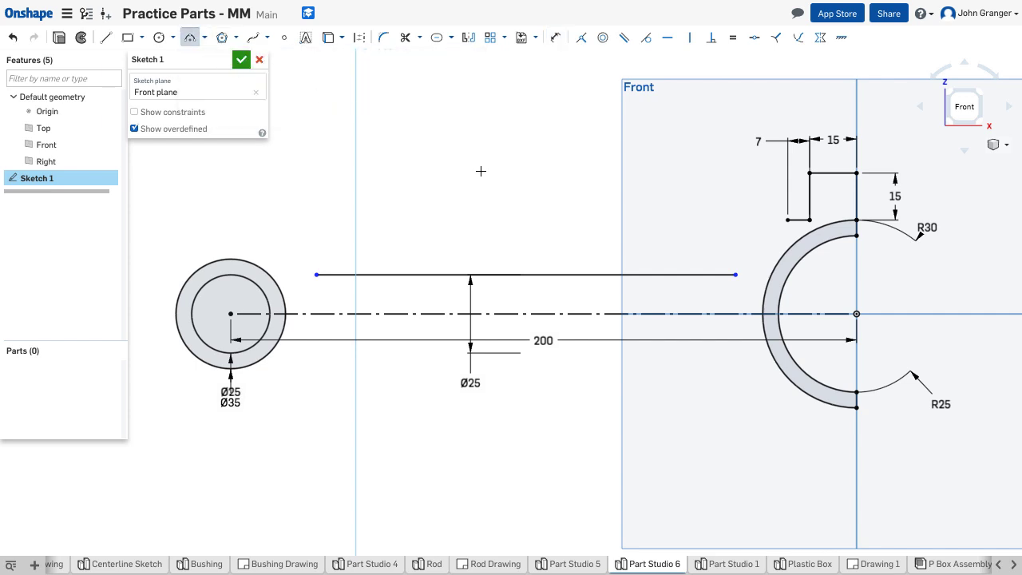
left_click(788, 220)
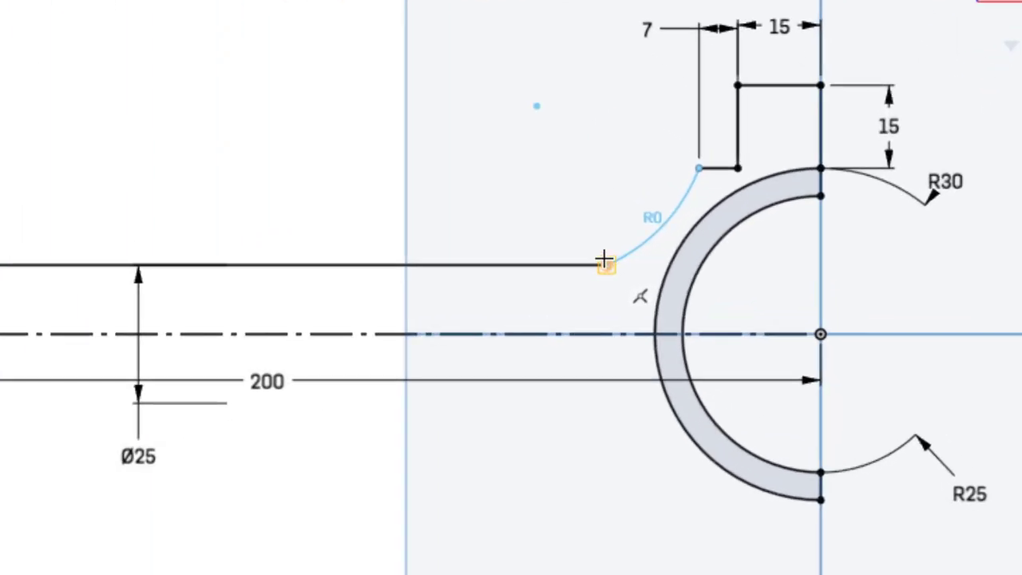
left_click(605, 261)
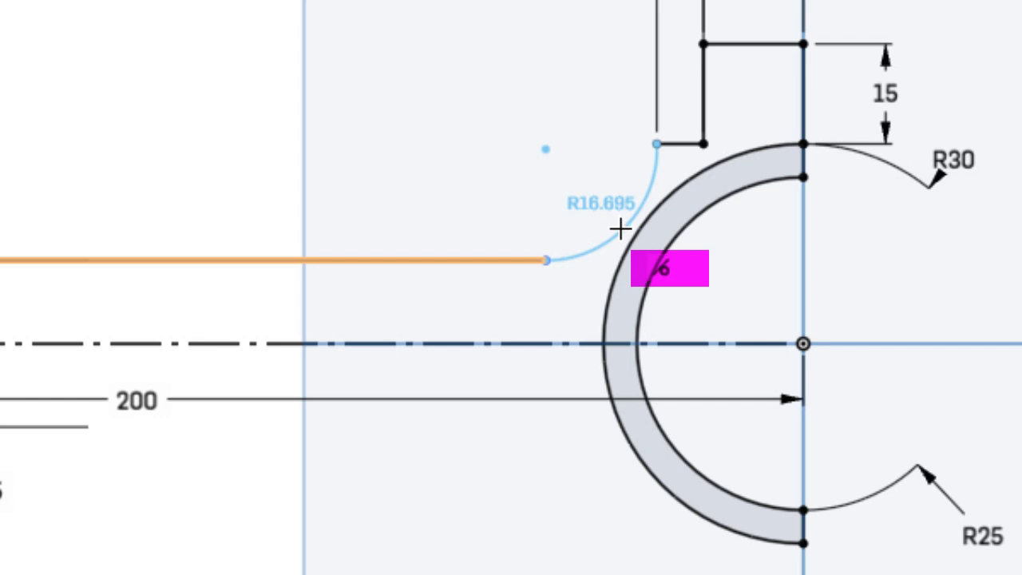
left_click(620, 230)
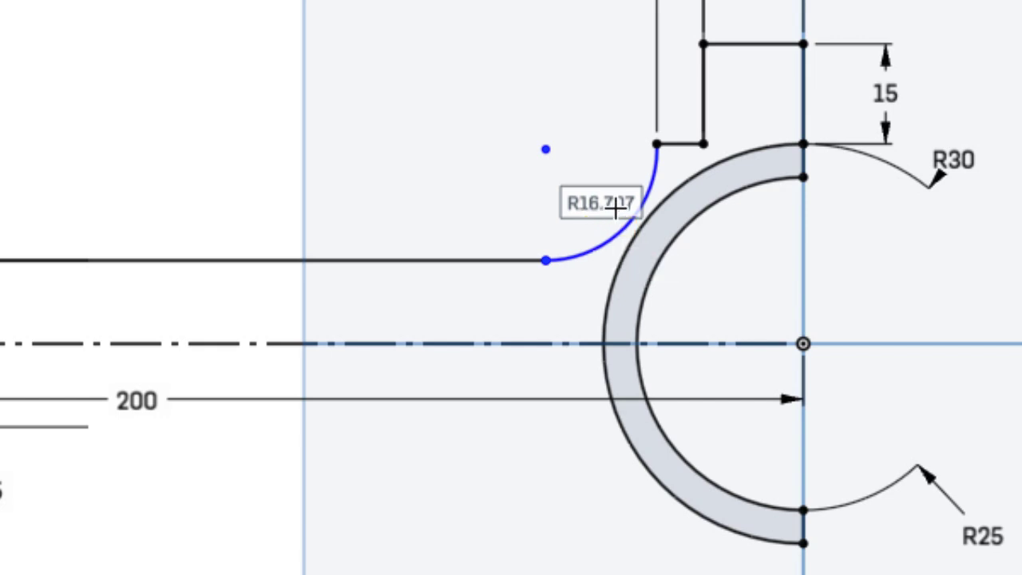
left_click(601, 206)
type("30")
key("Return")
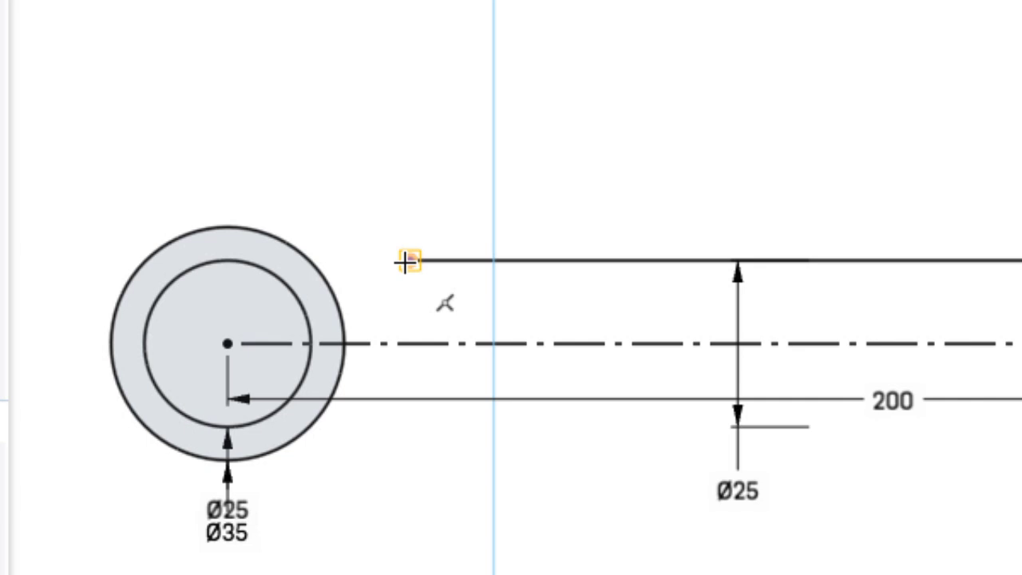
Draw a 3 point arc from the line's left end to the Ø35 circle, radius 22
left_click(409, 261)
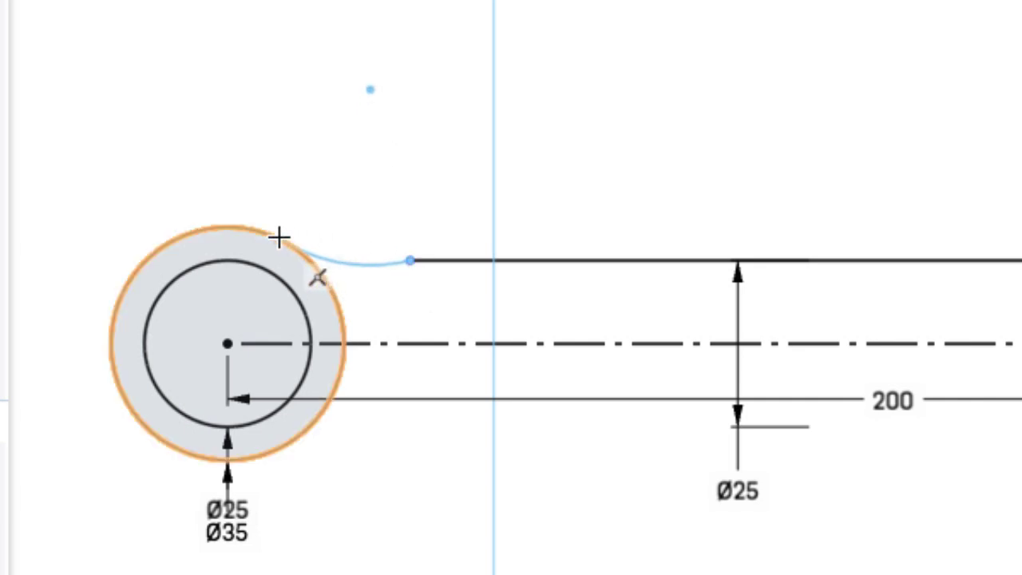
left_click(280, 238)
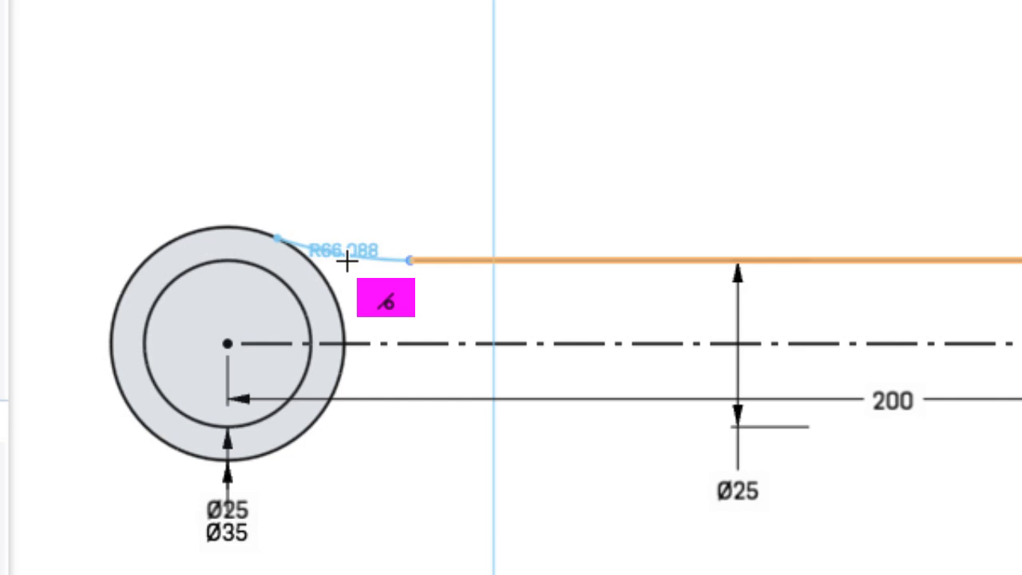
left_click(345, 263)
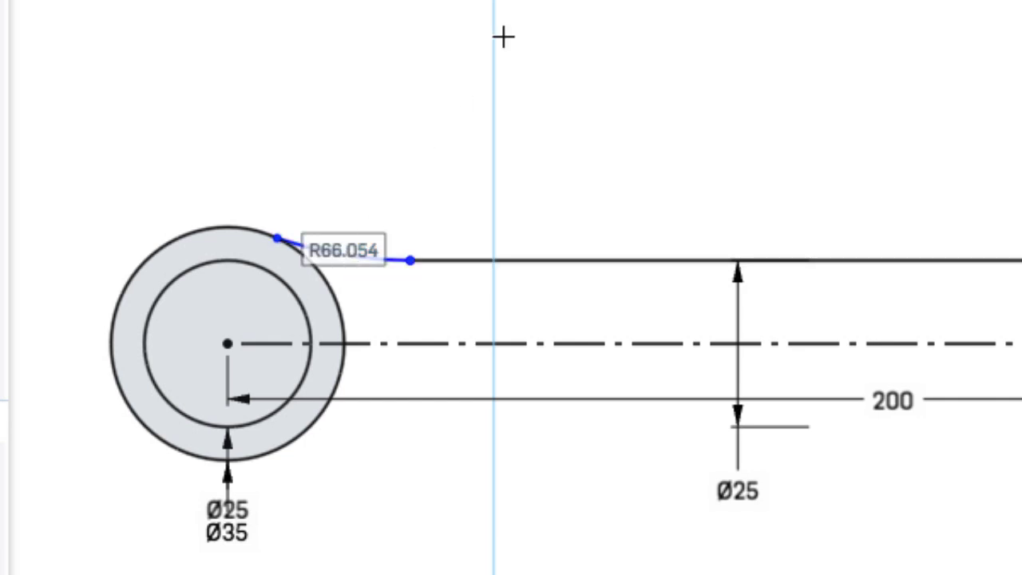
type("22")
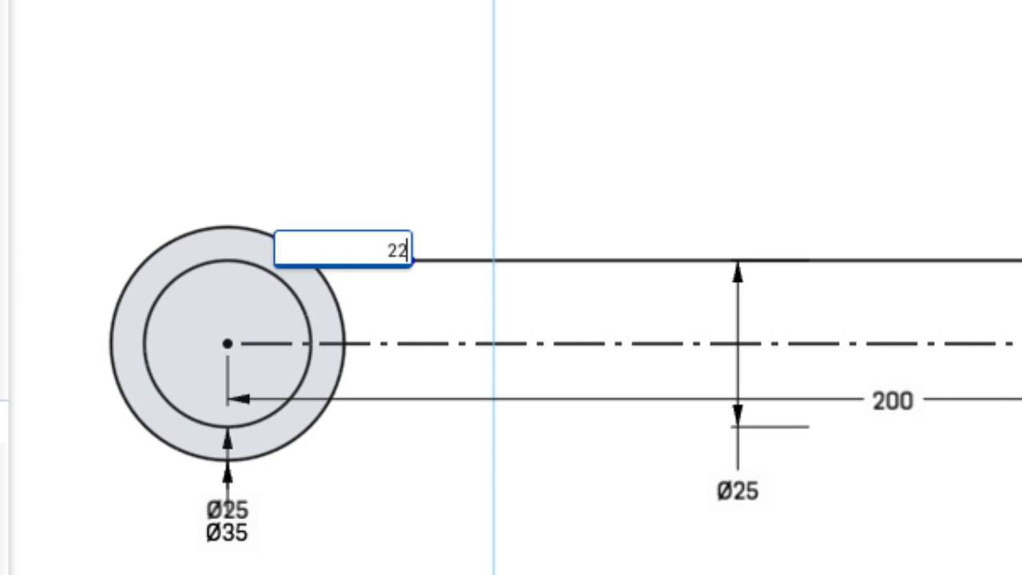
key("Return")
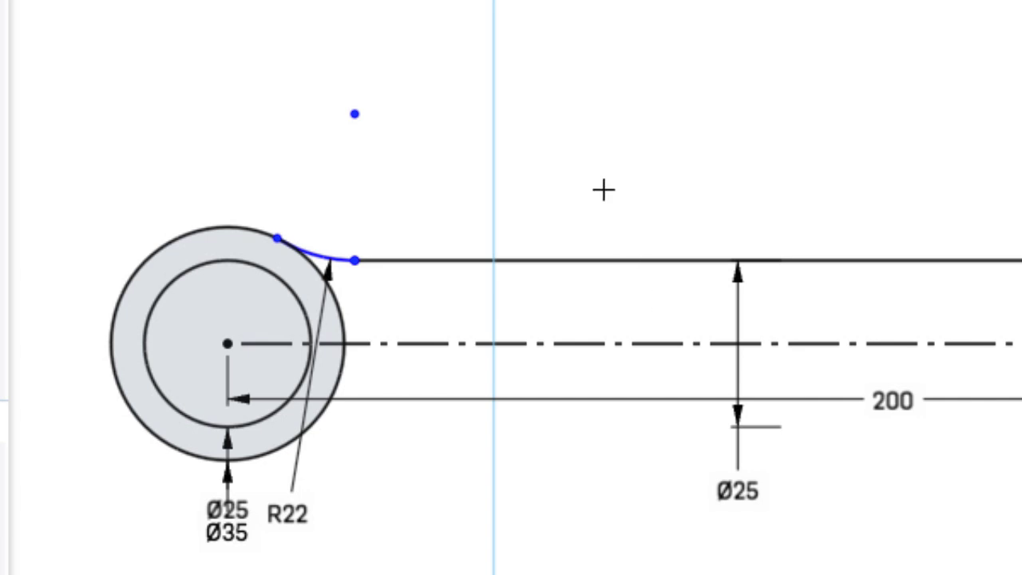
right_click(549, 119)
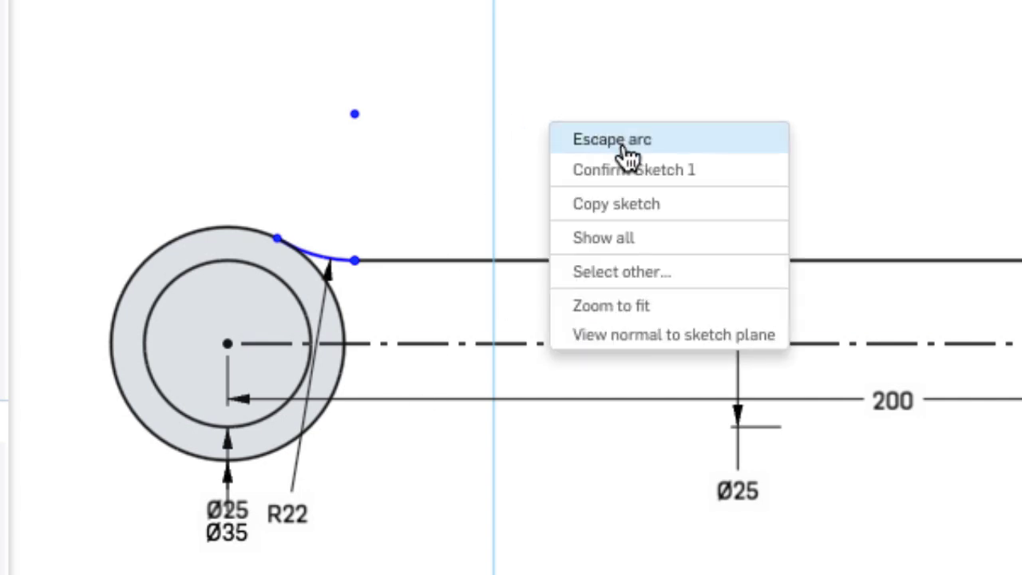
left_click(611, 139)
mouse_move(291, 503)
left_mouse_down()
mouse_move(333, 199)
mouse_move(240, 222)
left_mouse_up()
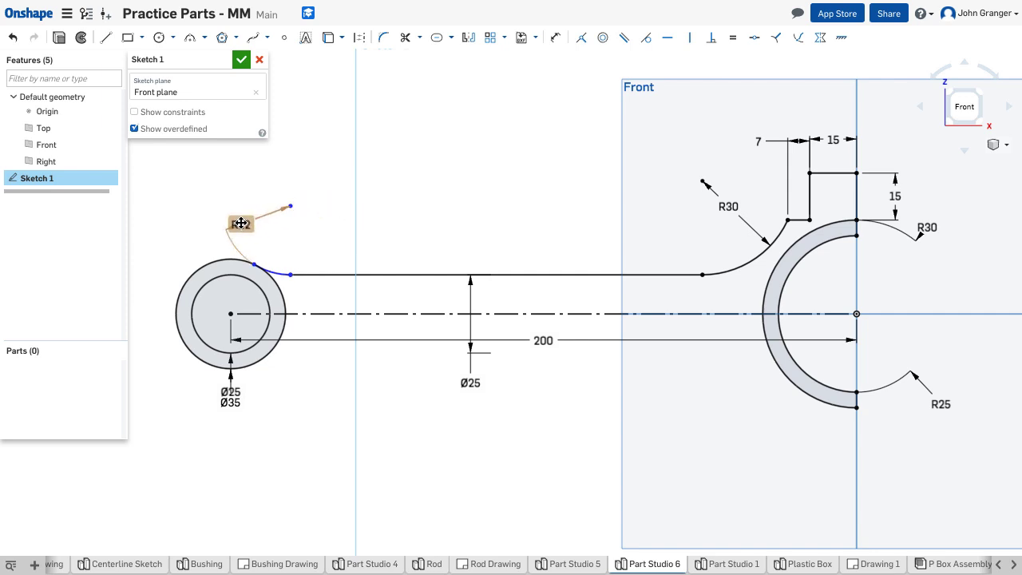
Inspect constraints and make the R22 arc tangent to the left ring's outer circle
left_click(134, 112)
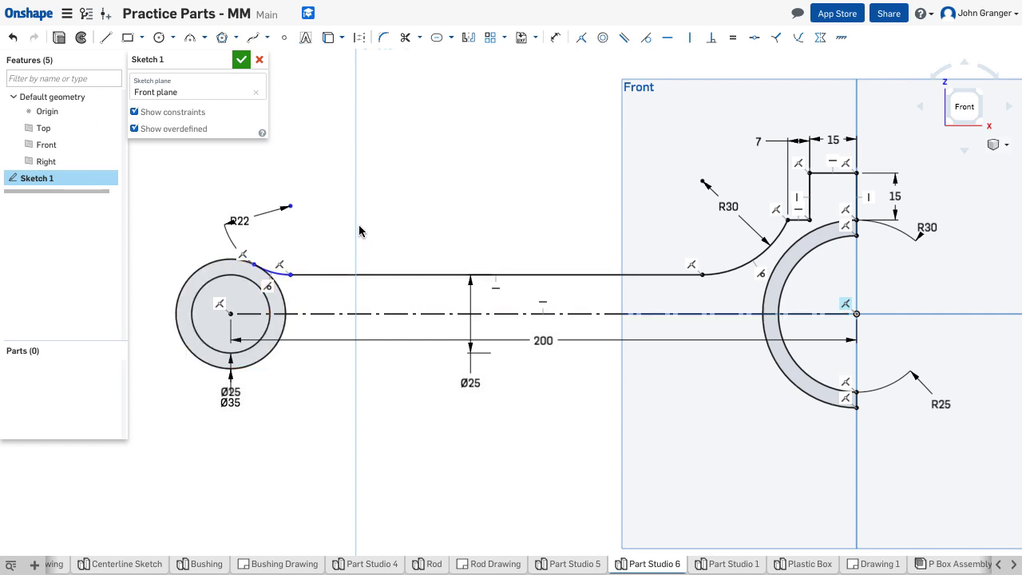
left_click(209, 113)
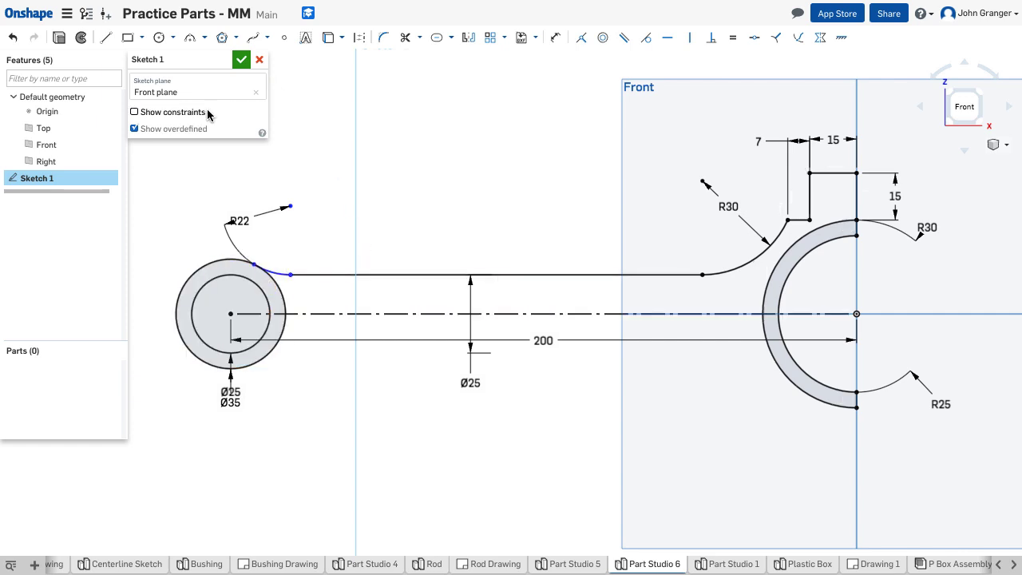
left_click(649, 39)
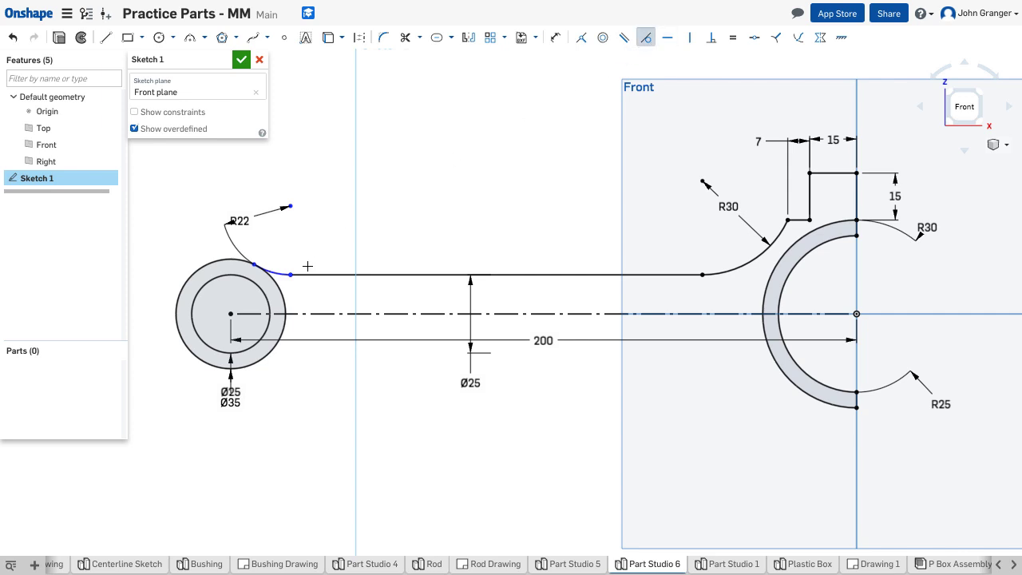
left_click(286, 274)
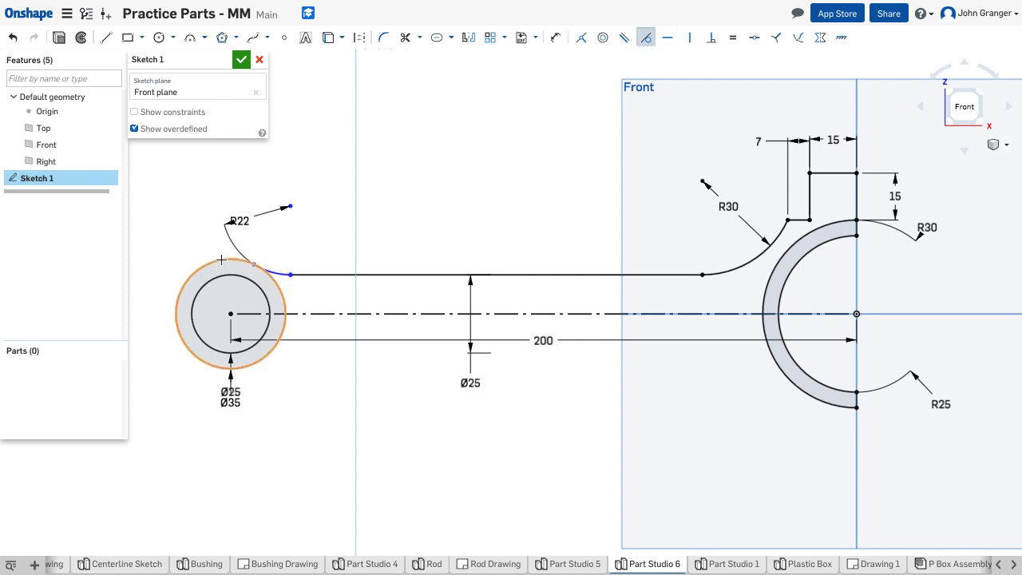
left_click(280, 276)
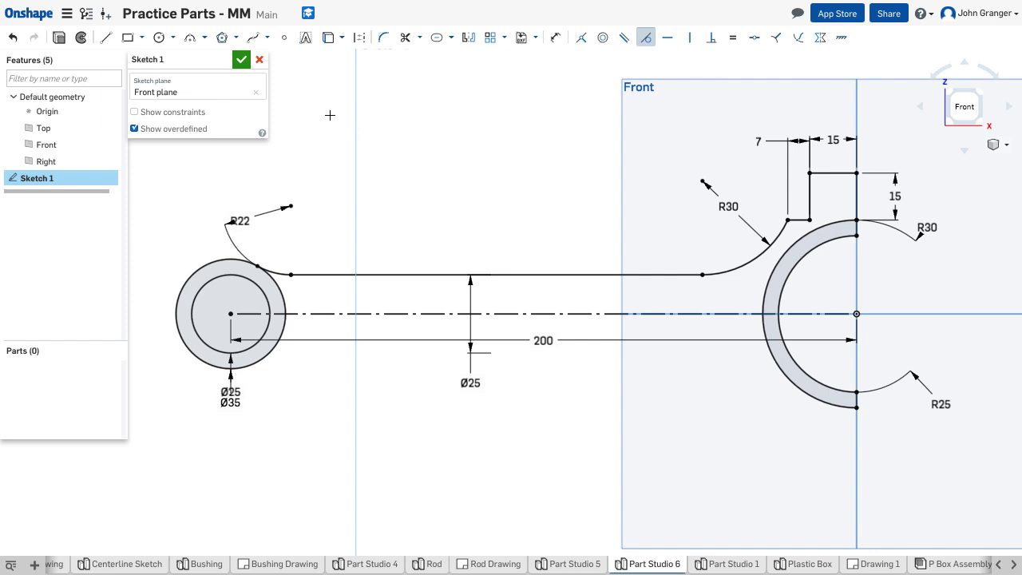
key("Escape")
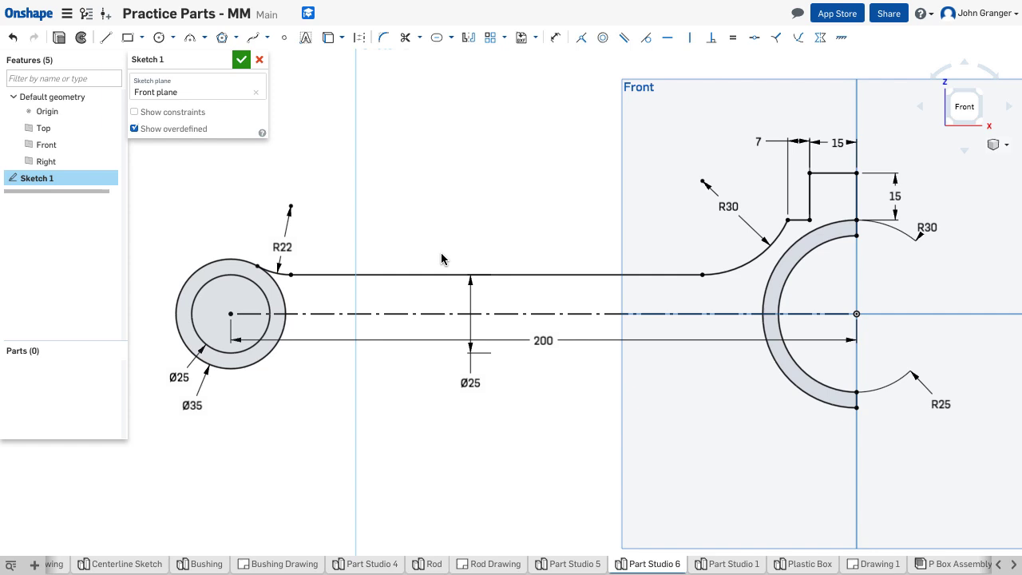
left_click(468, 38)
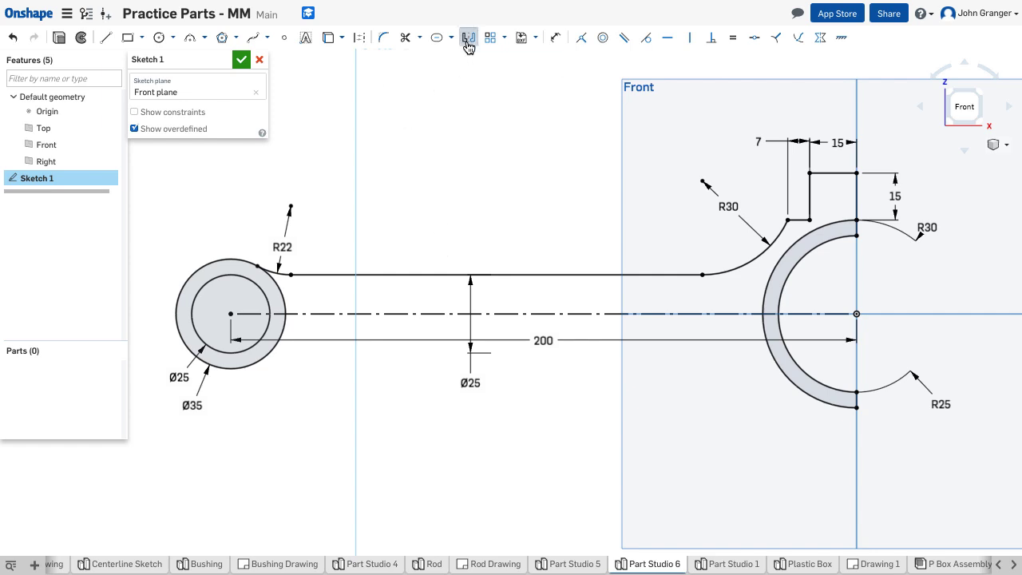
Mirror the tab, R30 arc, long line and R22 arc about the centreline, closing the rod outline
left_click(540, 314)
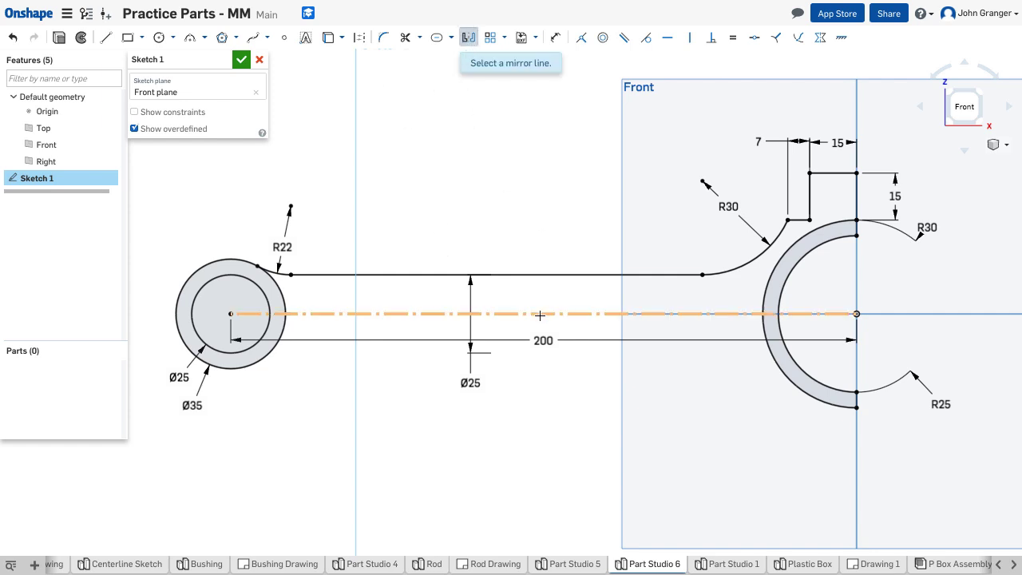
left_click(540, 314)
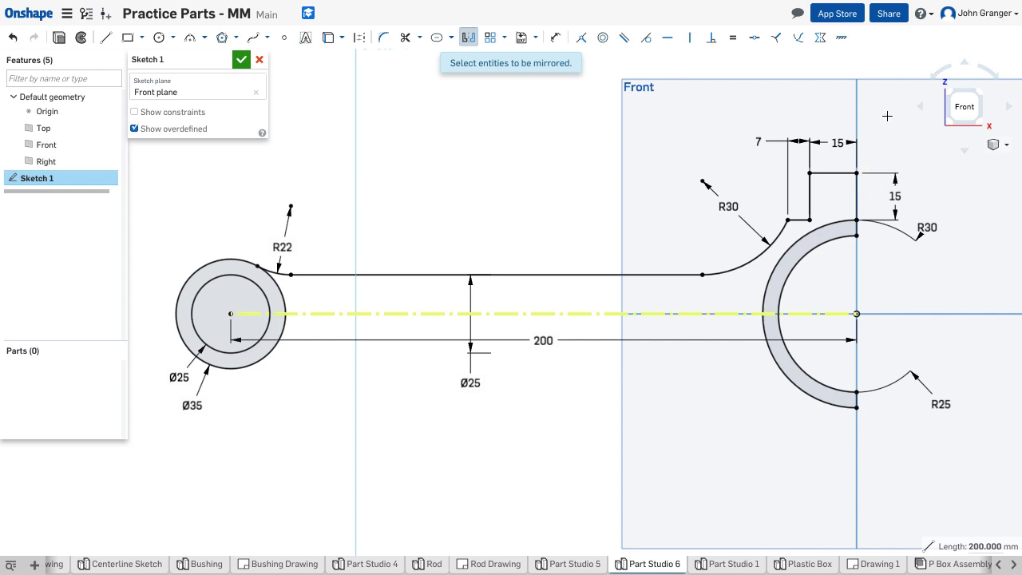
left_click_drag(887, 116, 760, 210)
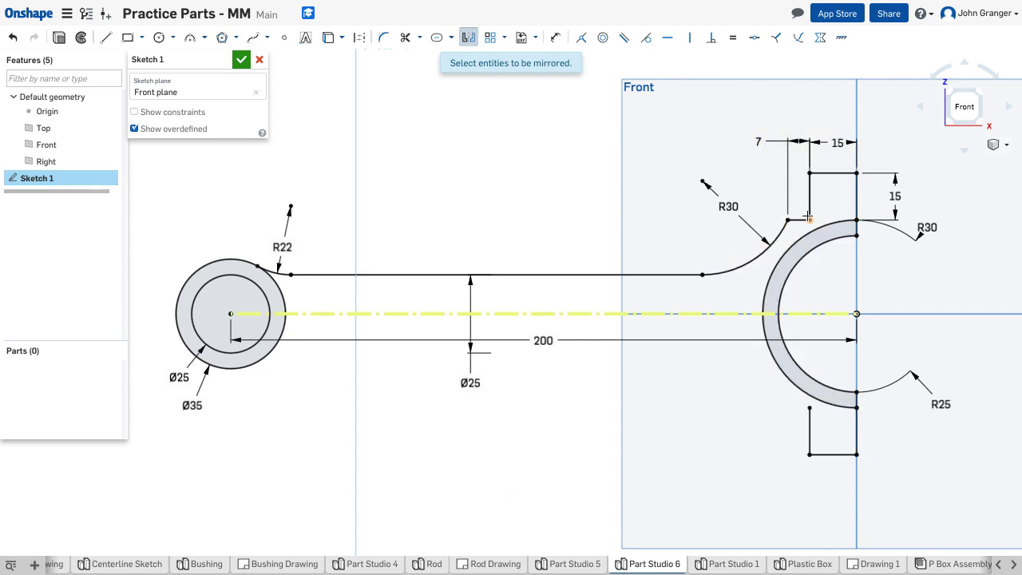
left_click(766, 243)
left_click(668, 277)
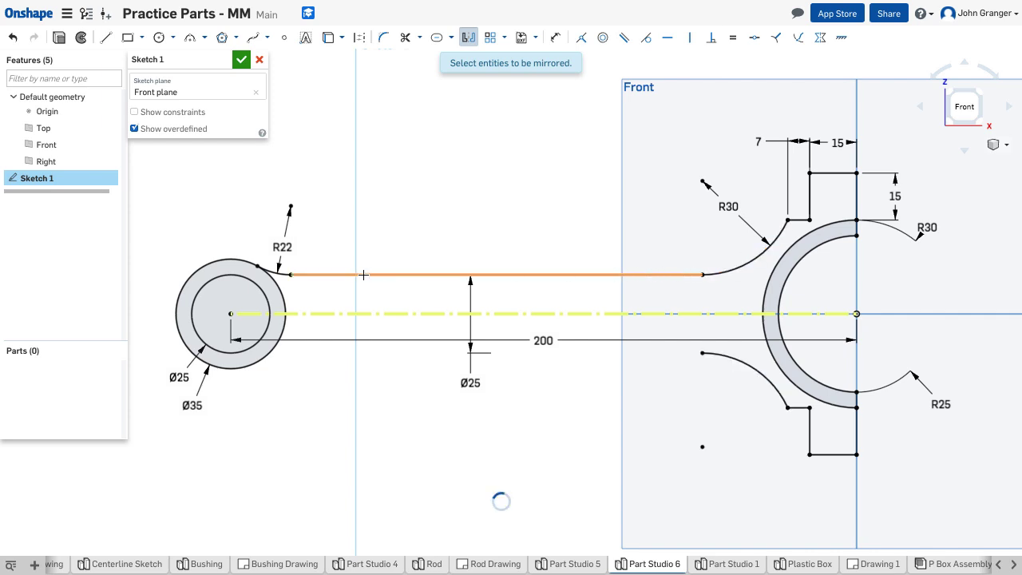
left_click(287, 270)
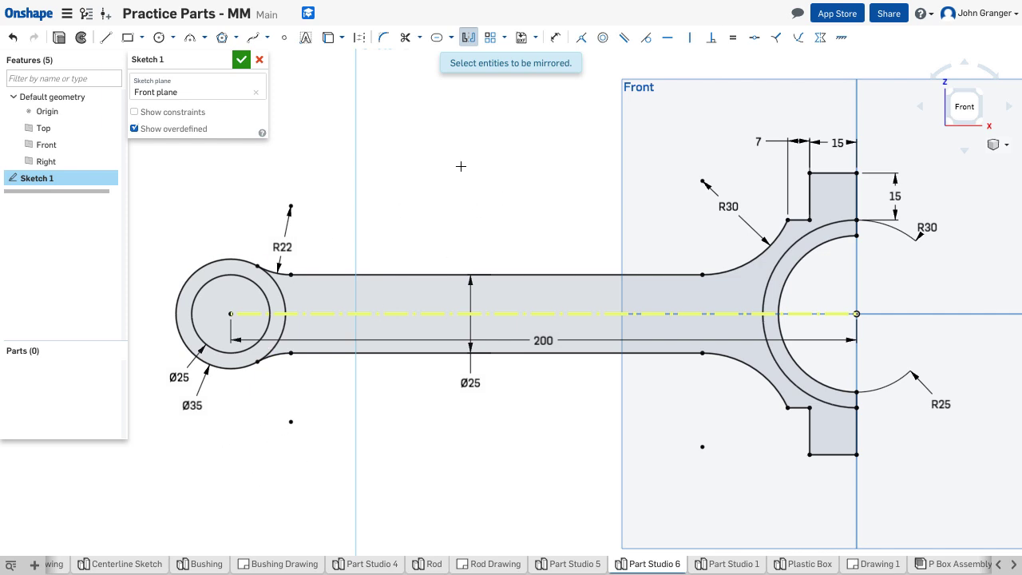
right_click(437, 145)
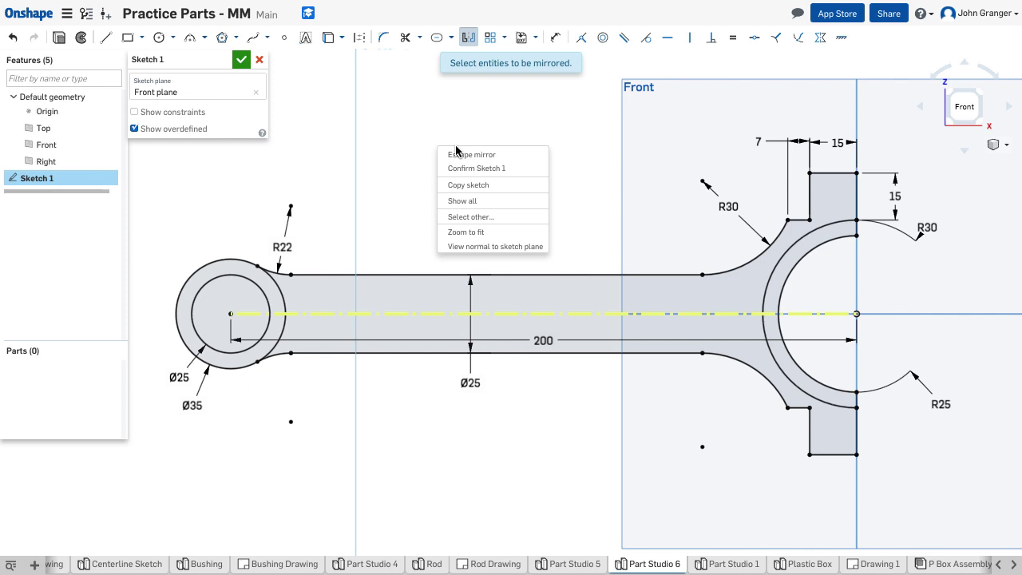
left_click(474, 152)
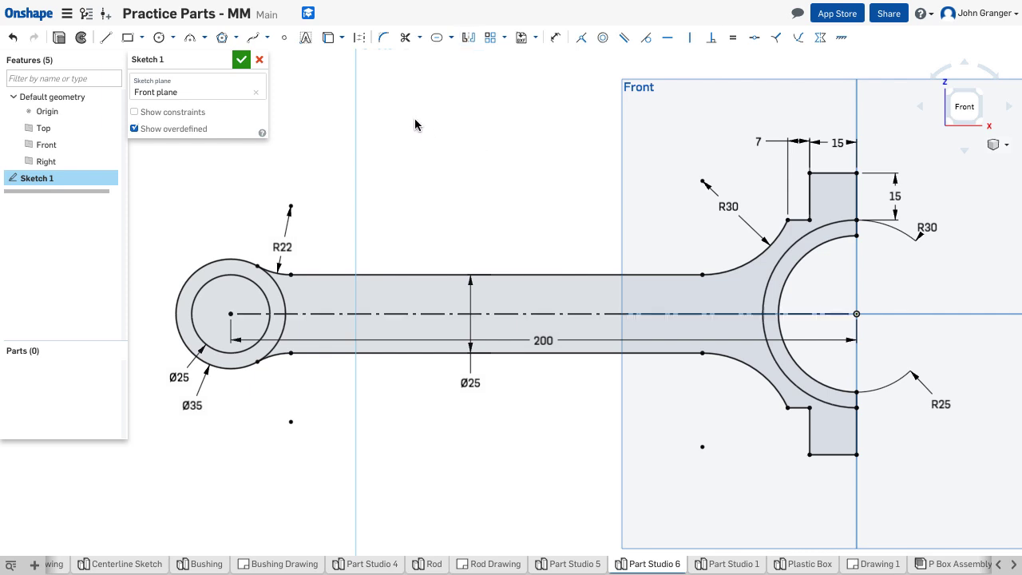
Confirm Sketch 1, switch to isometric view and begin an Extrude feature
right_click(415, 124)
left_click(459, 136)
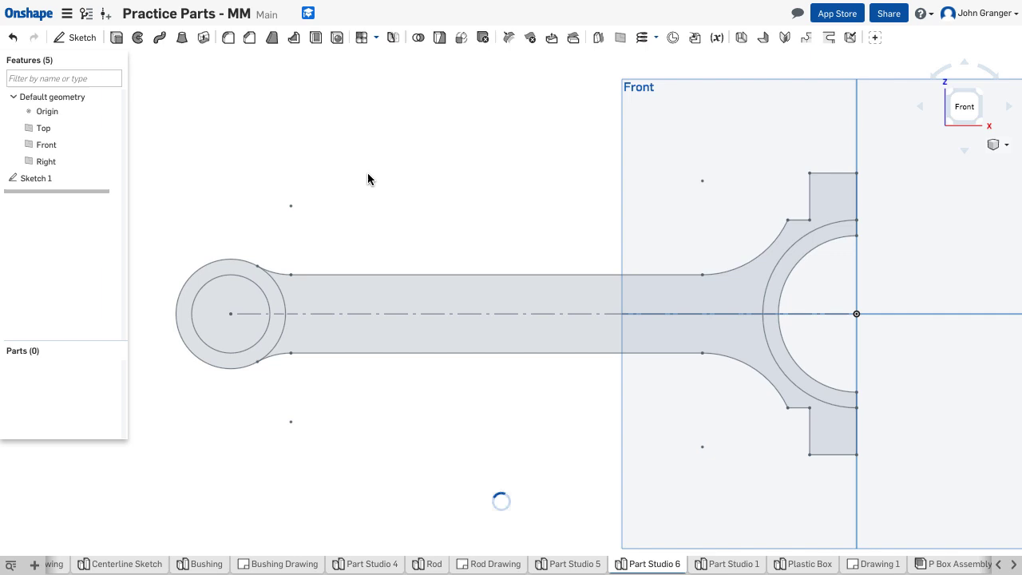
right_click(198, 96)
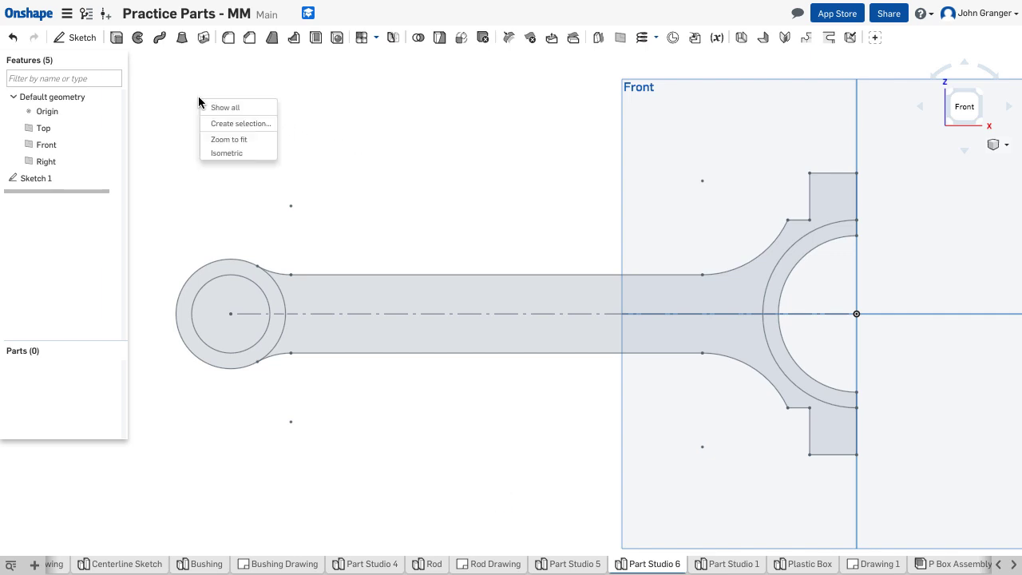
left_click(231, 154)
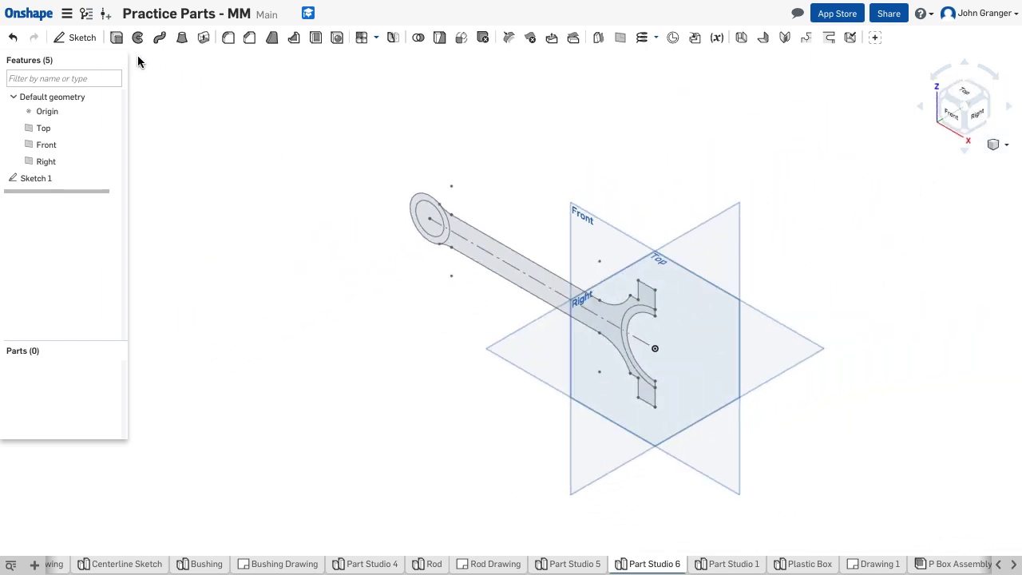
left_click(116, 37)
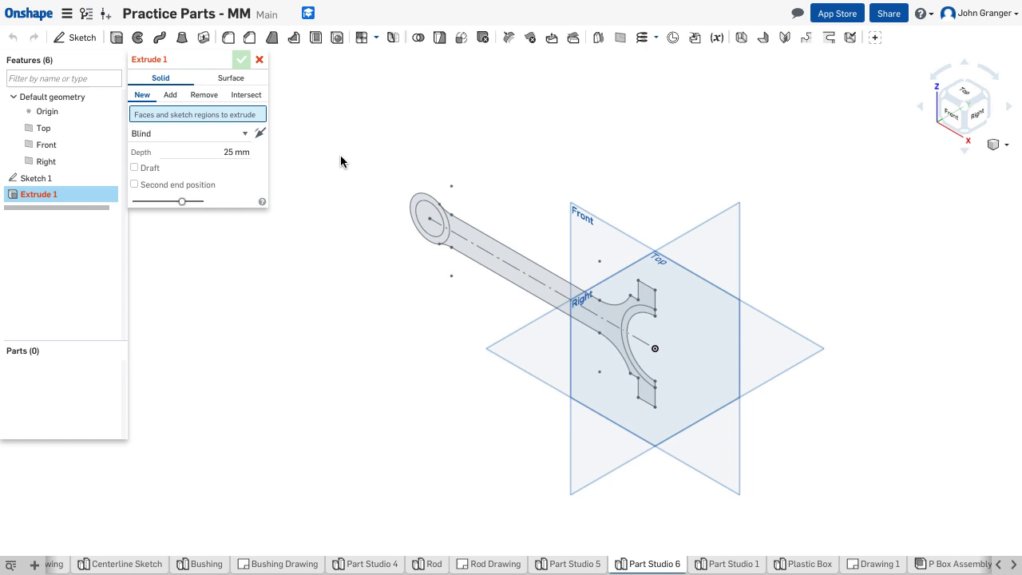
Extrude the small-end ring and big-end arc regions 25 mm symmetric as Extrude 1
left_click(421, 201)
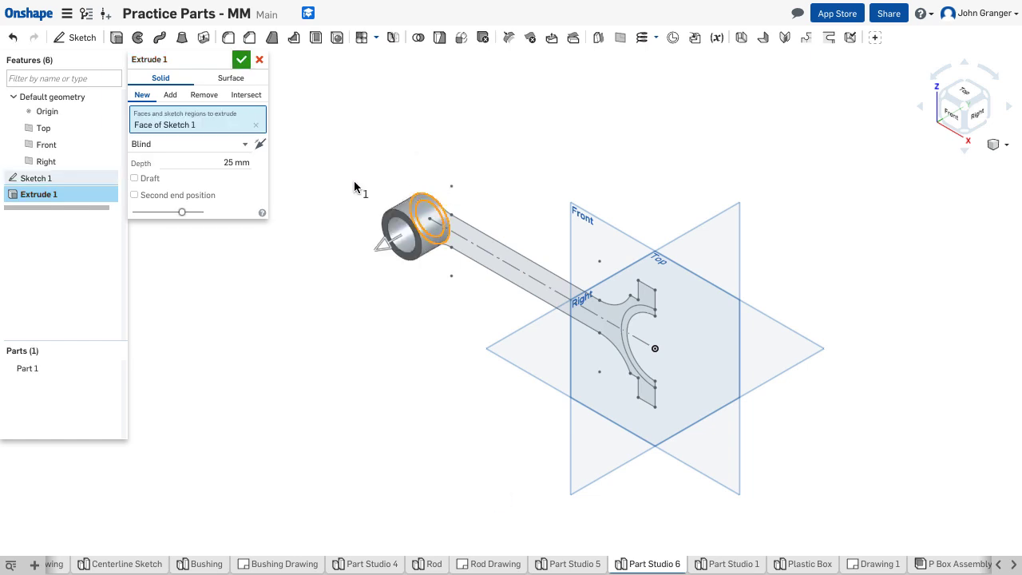
left_click(643, 317)
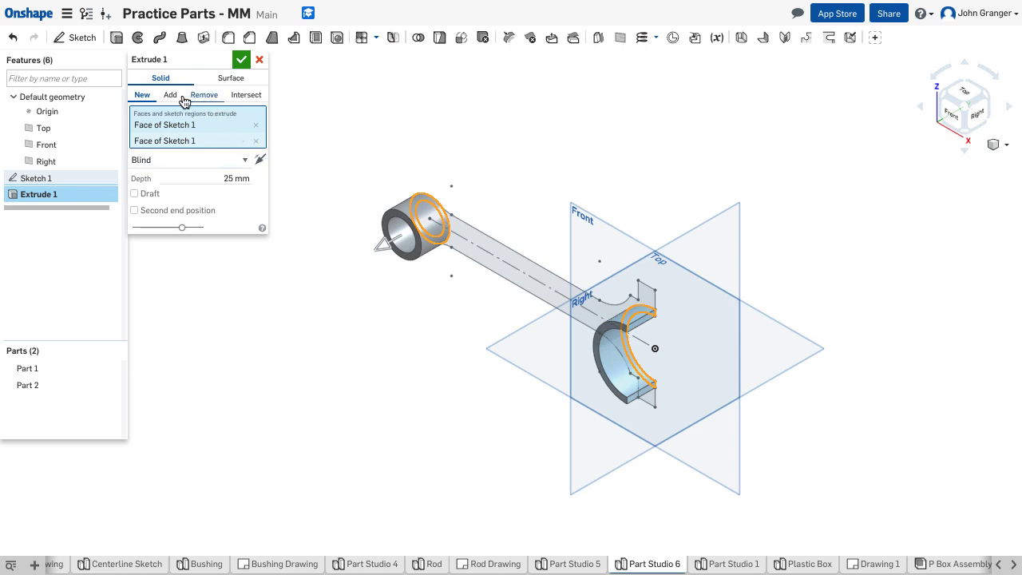
left_click(190, 160)
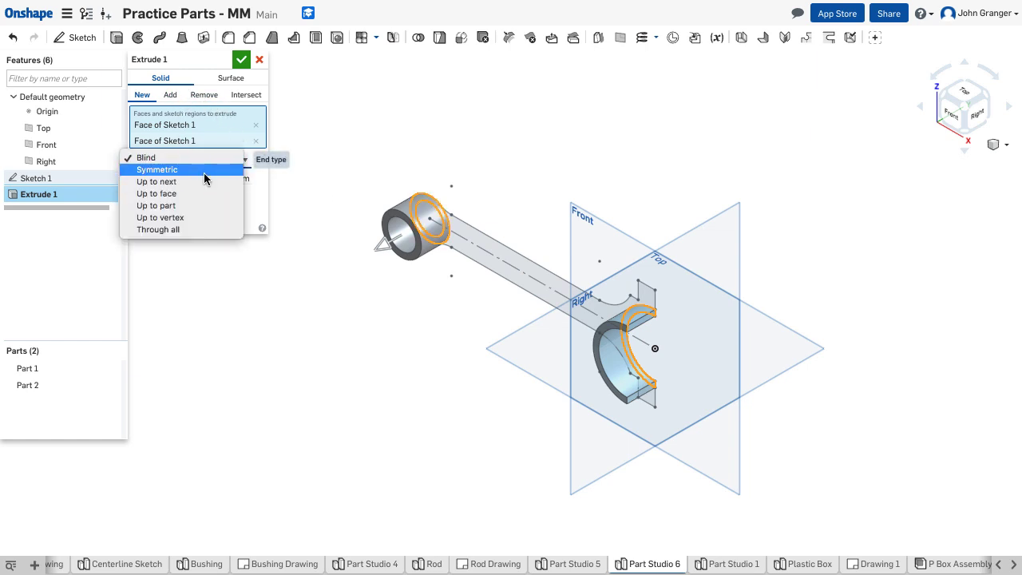
left_click(205, 174)
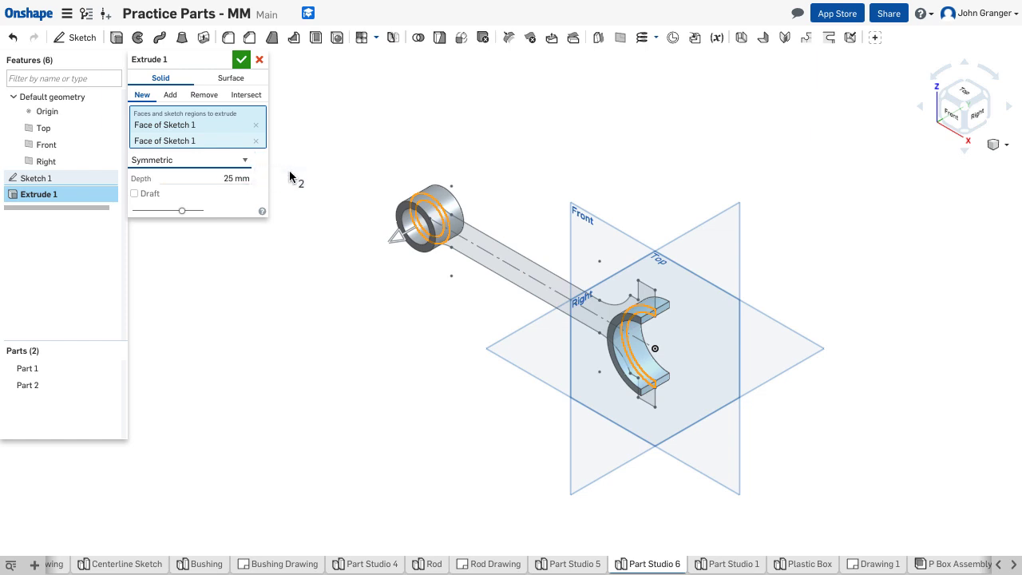
left_click(230, 177)
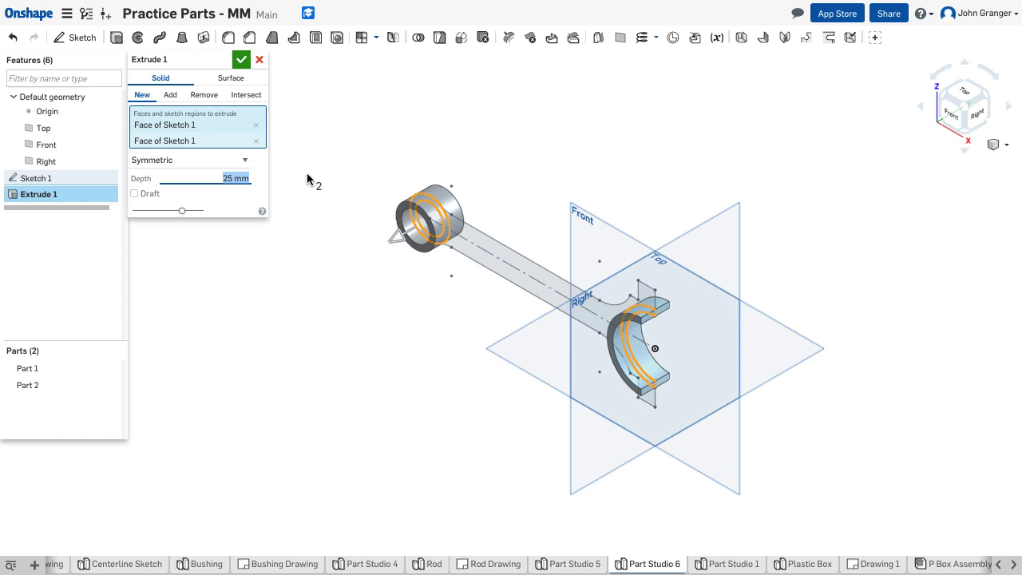
type("25")
key("Return")
left_click(241, 59)
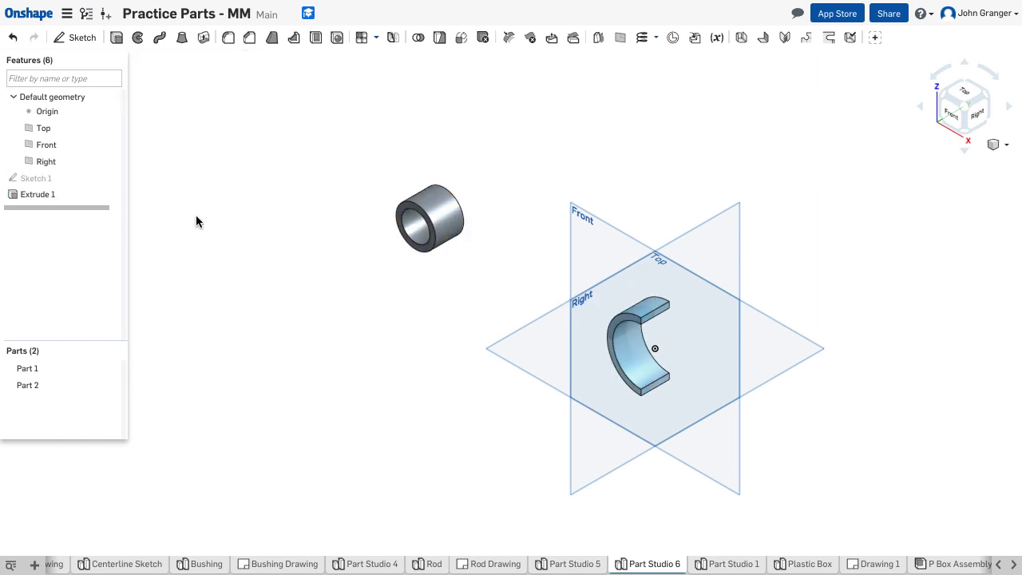
Show Sketch 1 again and view the two solids from an angled front orientation
left_click(111, 179)
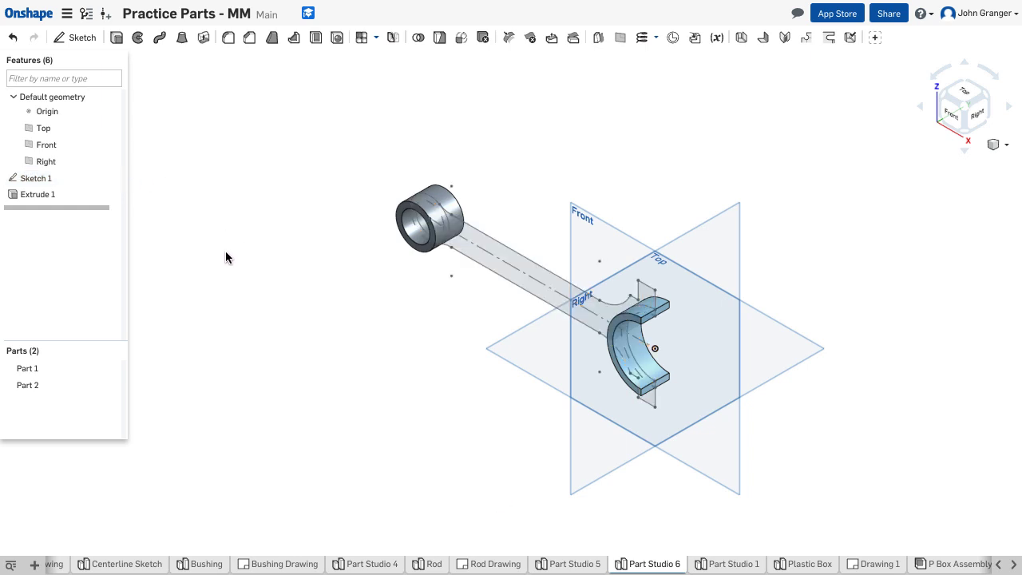
key("shift+1")
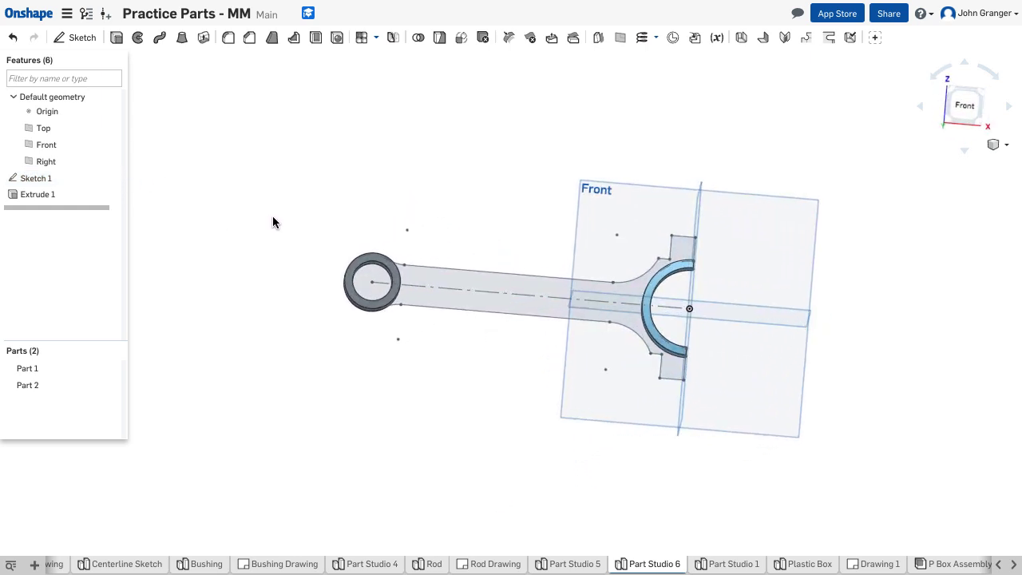
right_click_drag(272, 222, 245, 242)
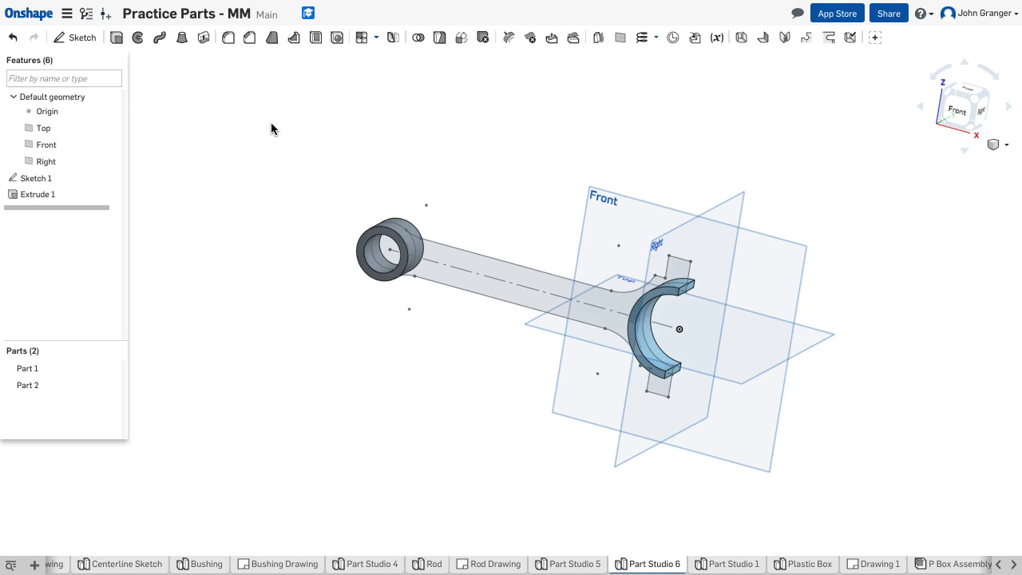
Set up an Add extrude of the rod body region, symmetric, merging with all parts
left_click(116, 38)
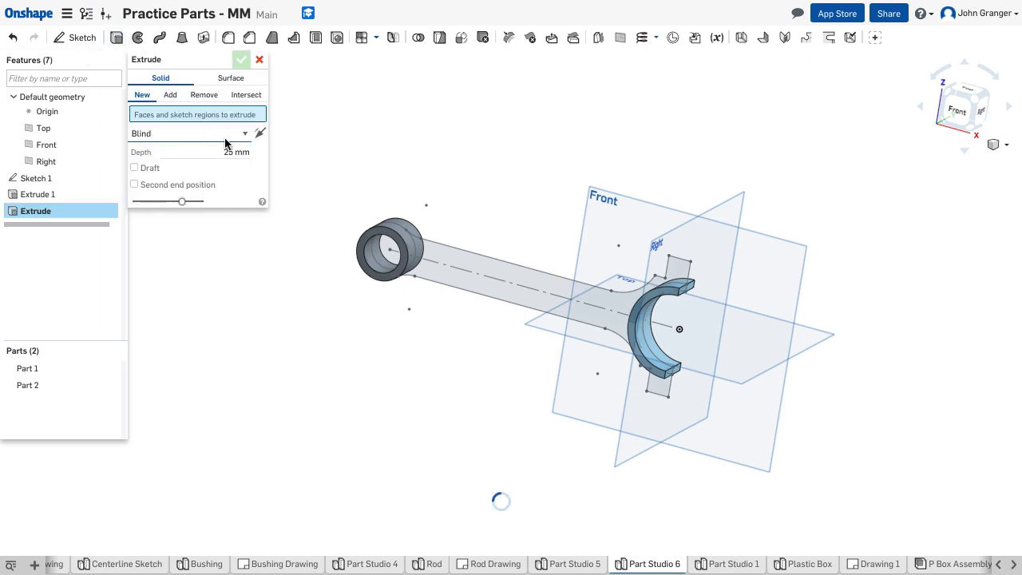
left_click(171, 95)
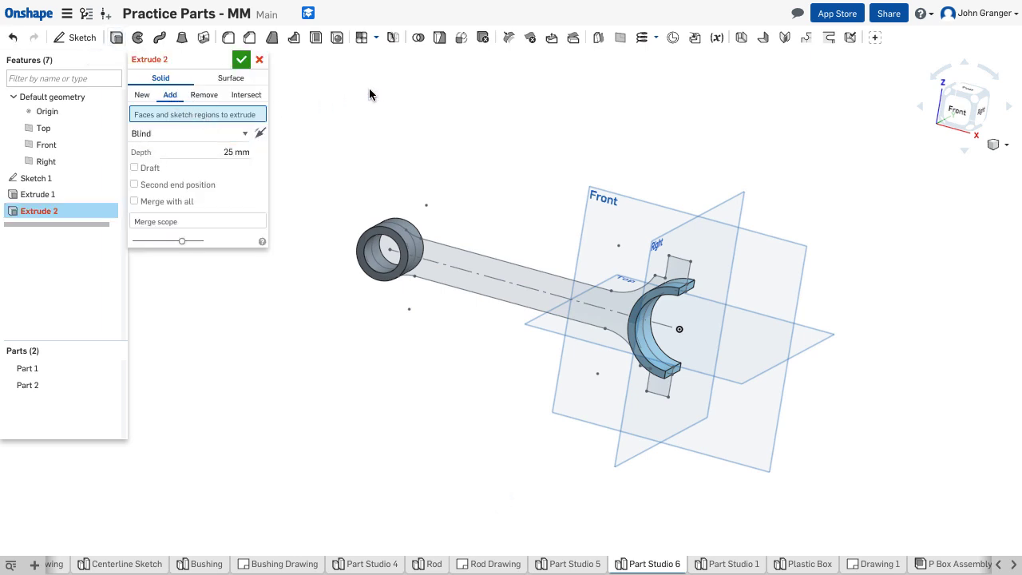
left_click(495, 269)
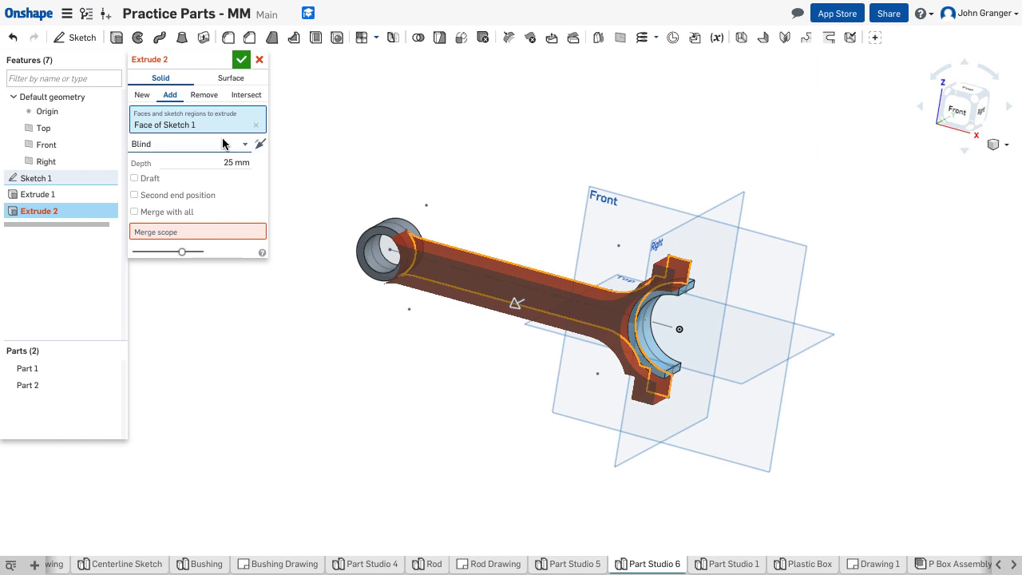
left_click(224, 144)
left_click(158, 154)
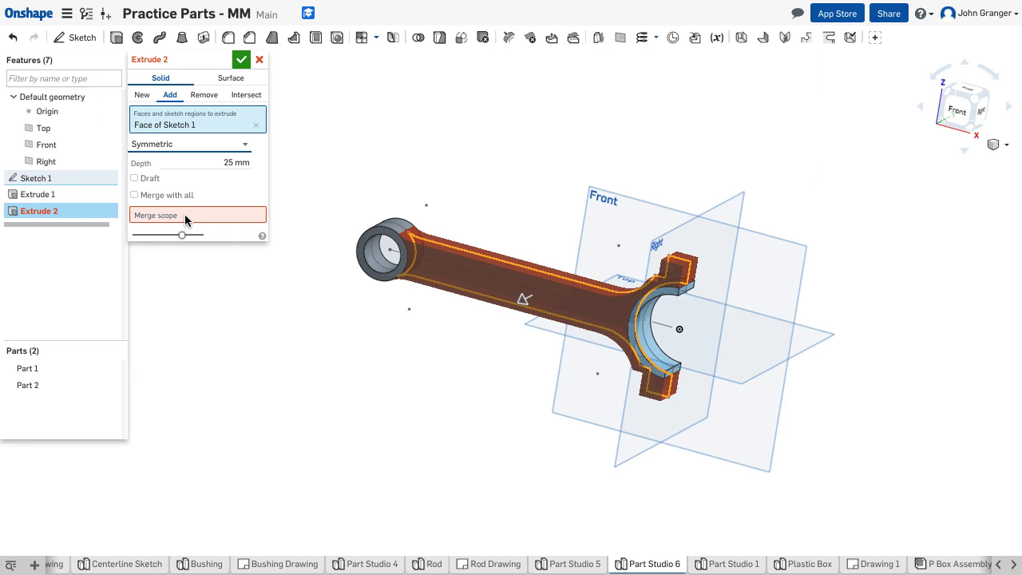
left_click(134, 195)
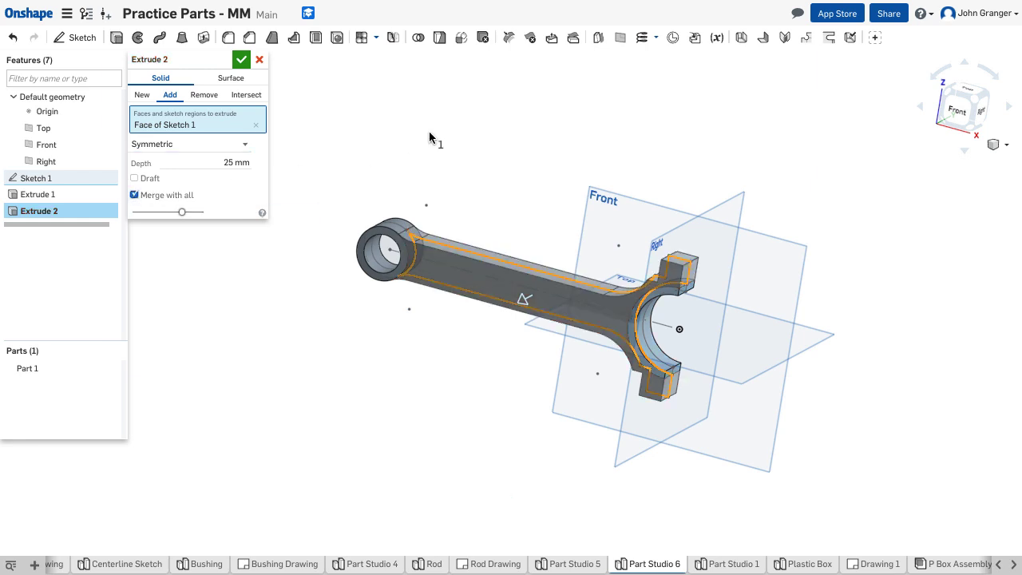
Give the rod extrusion a 12 mm depth and accept Extrude 2 as one merged part
mouse_move(402, 136)
right_mouse_down()
mouse_move(351, 135)
mouse_move(360, 152)
mouse_move(349, 139)
right_mouse_up()
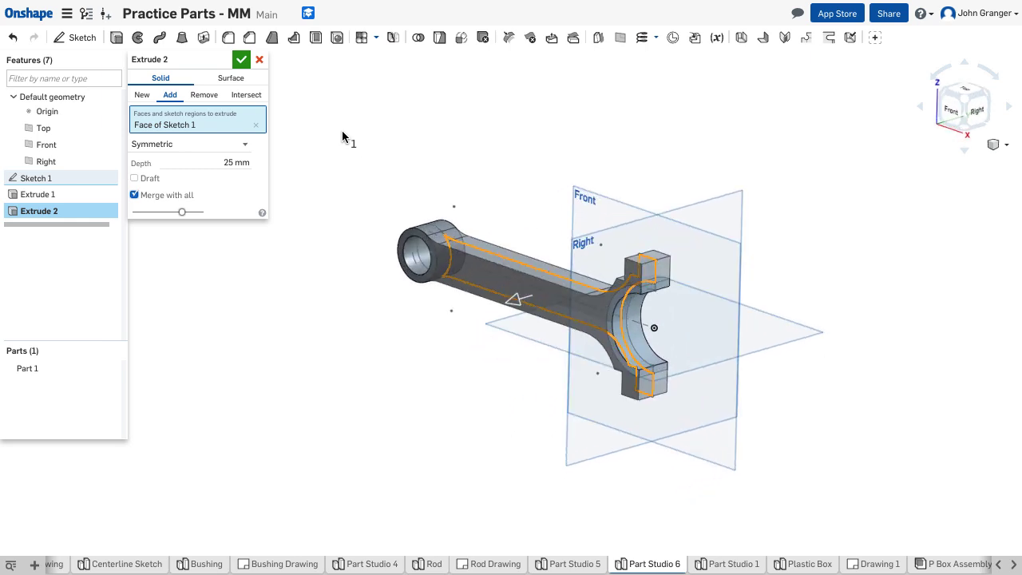
left_click(216, 163)
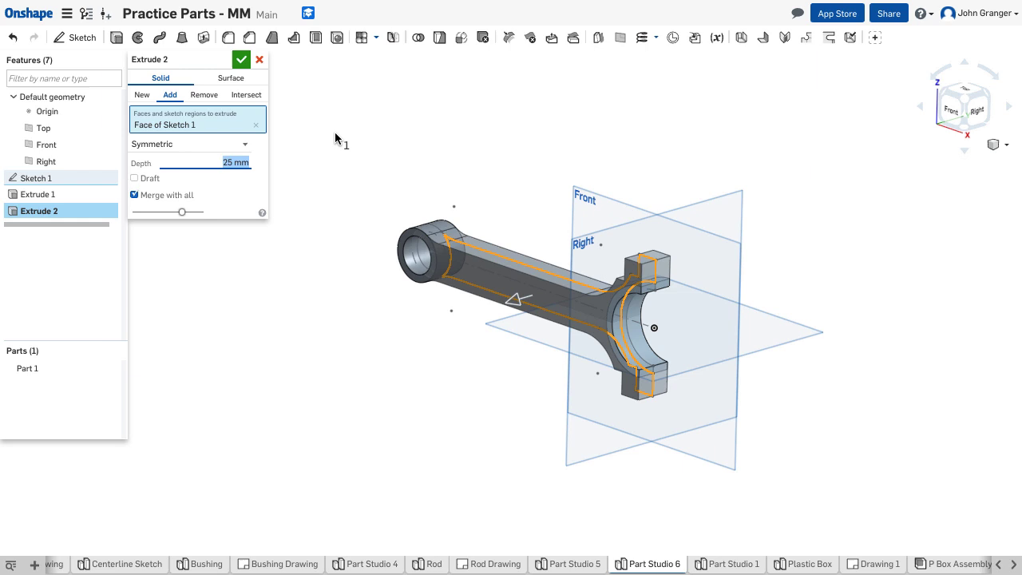
type("12")
key("Return")
mouse_move(285, 194)
right_mouse_down()
mouse_move(299, 256)
mouse_move(289, 272)
mouse_move(304, 266)
mouse_move(318, 200)
right_mouse_up()
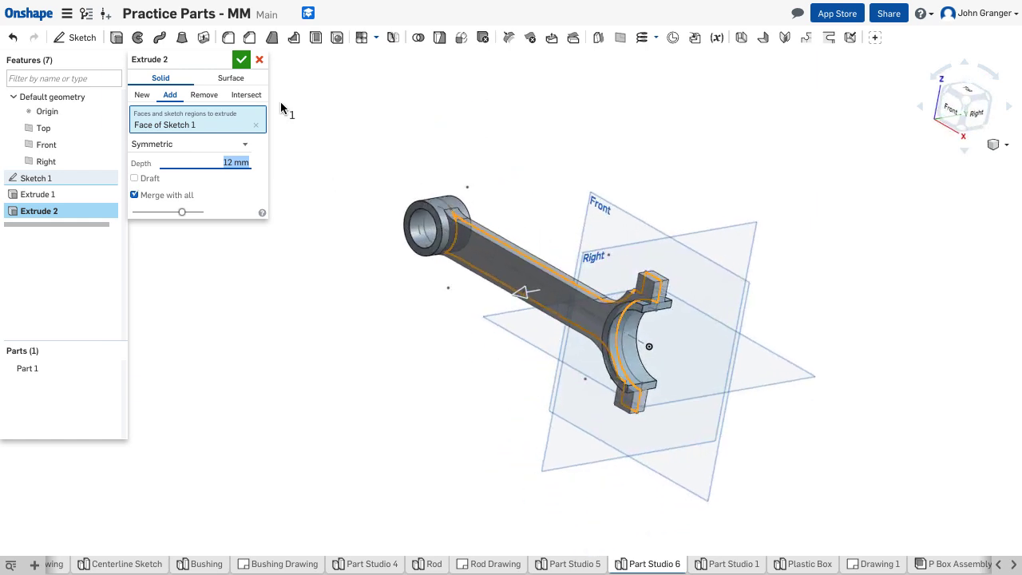
left_click(241, 59)
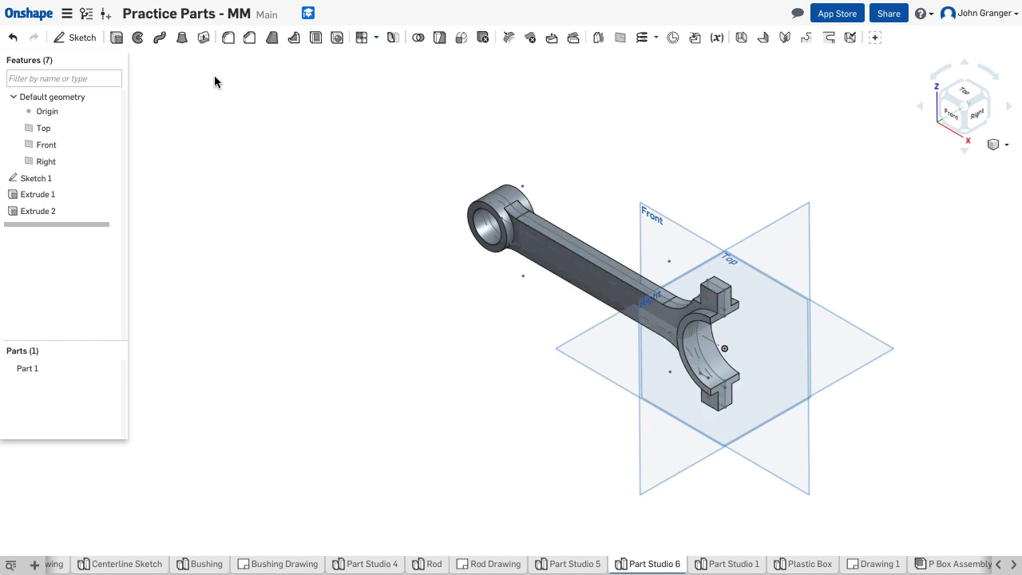
Start Sketch 2 on the rod face and look normal to it with the rod centred
left_click(77, 37)
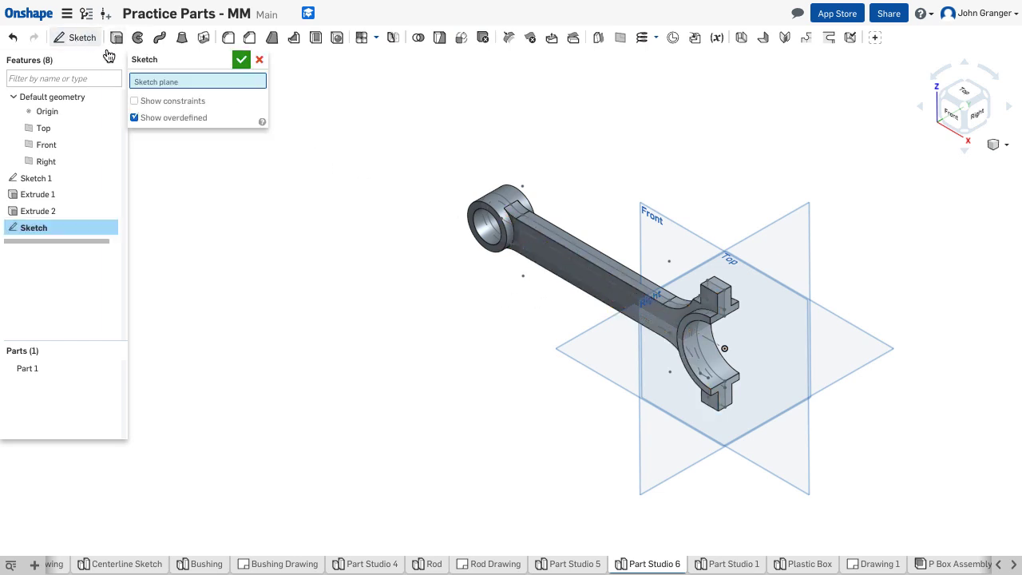
left_click(552, 261)
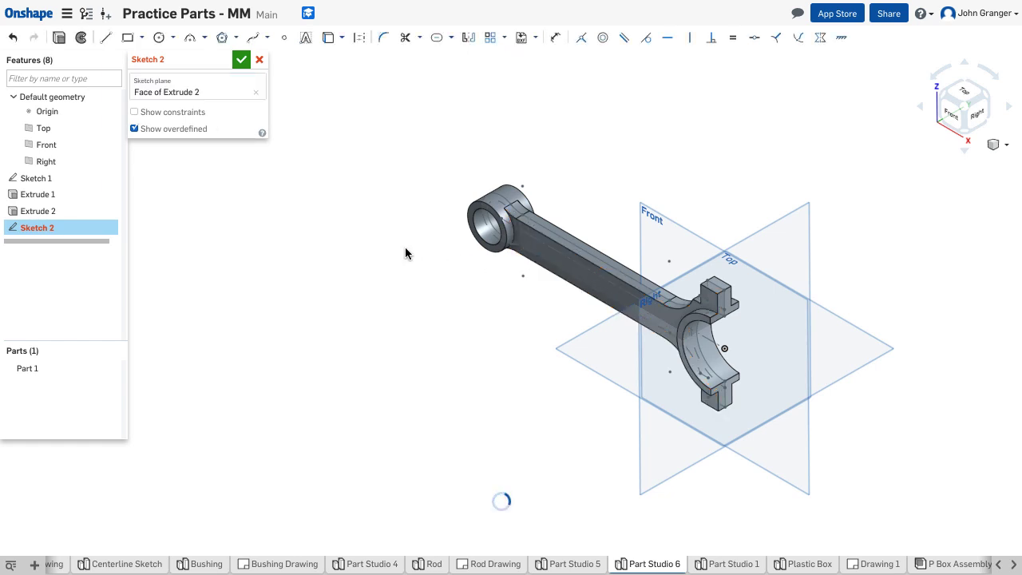
right_click(246, 234)
left_click(302, 315)
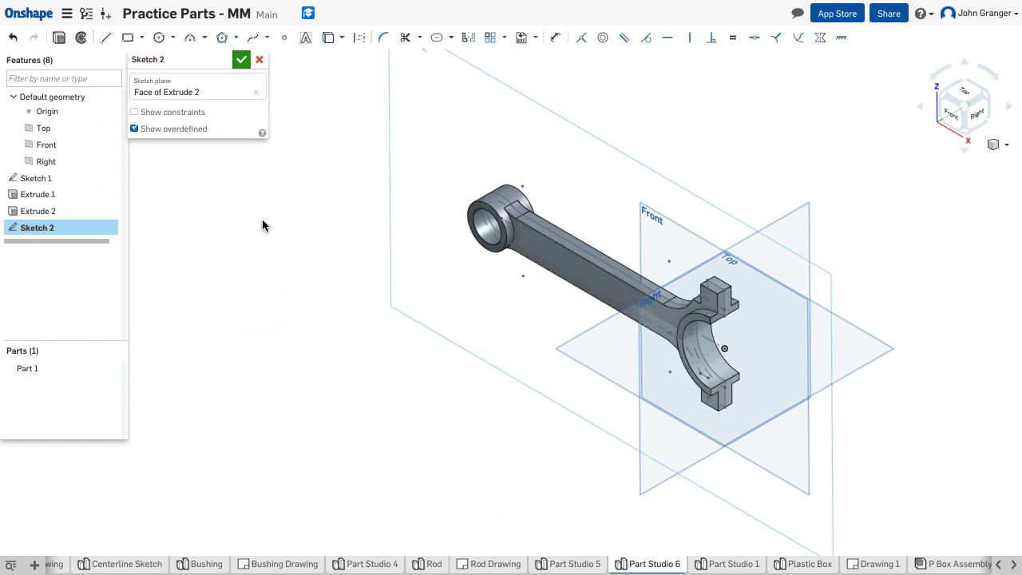
scroll(516, 238, "up", 2)
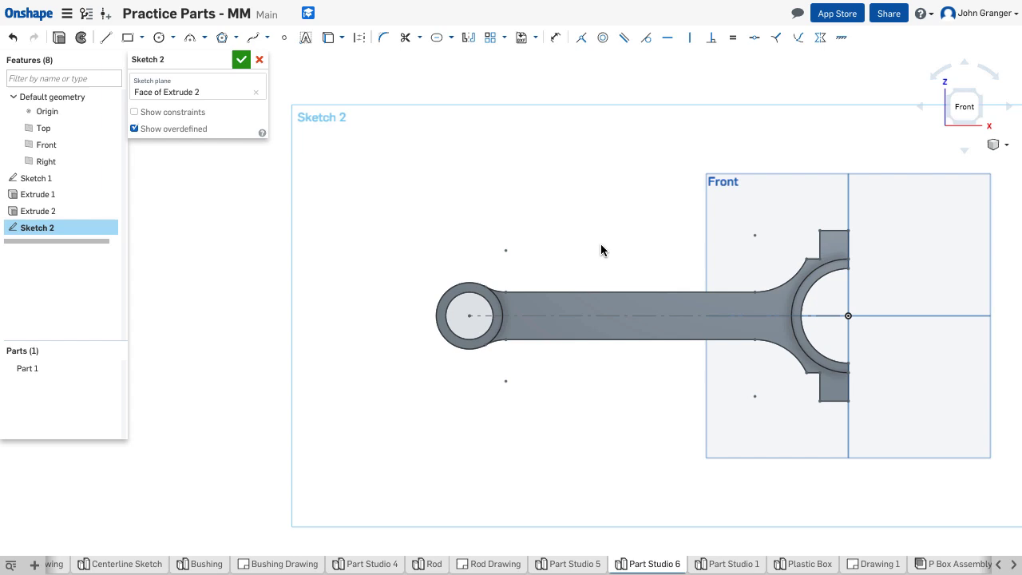
middle_click_drag(601, 243, 440, 204)
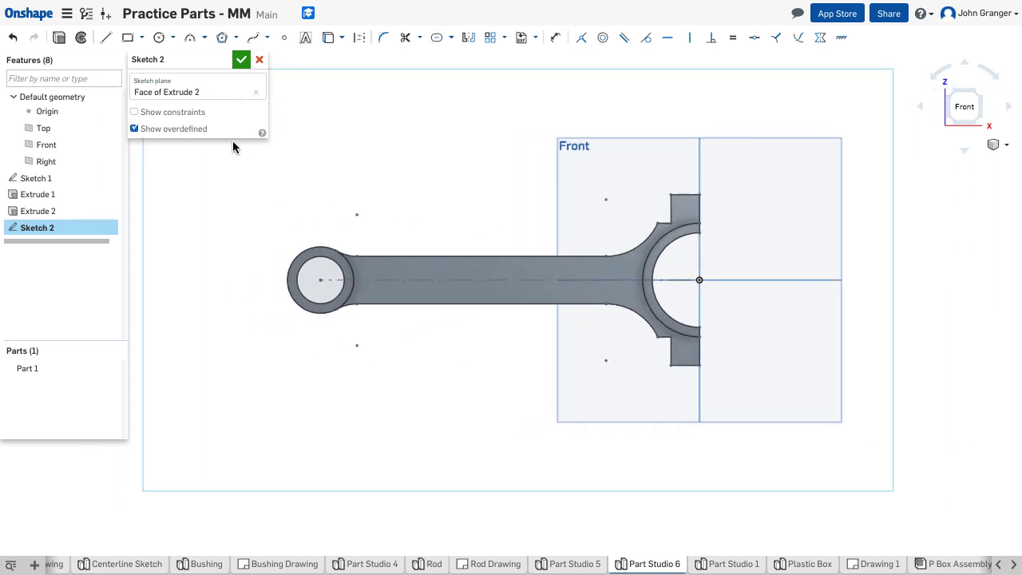
Draw a line from the big end's centre leftward along the shank
left_click(108, 40)
left_click(699, 279)
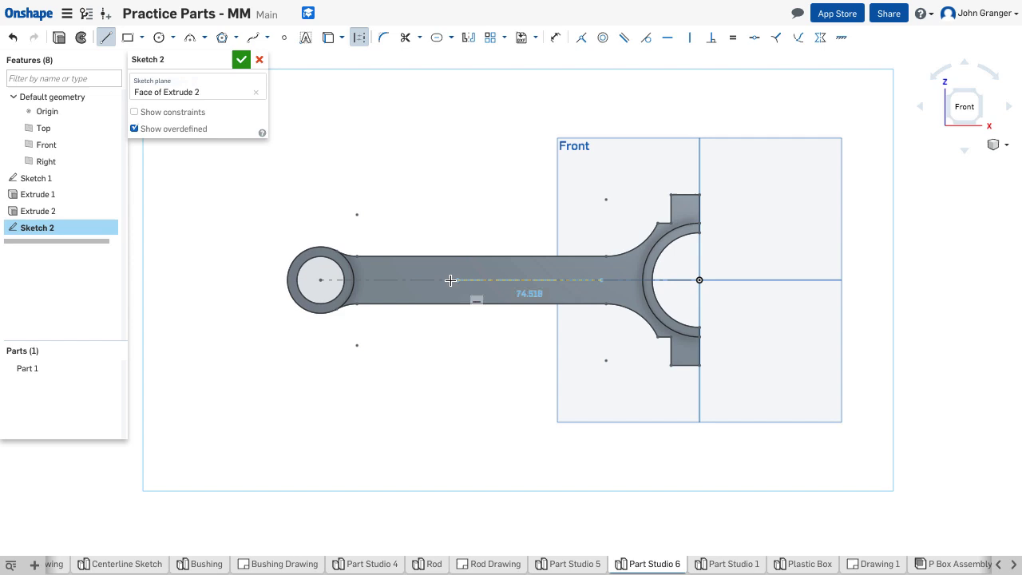
left_click(410, 279)
right_click(409, 361)
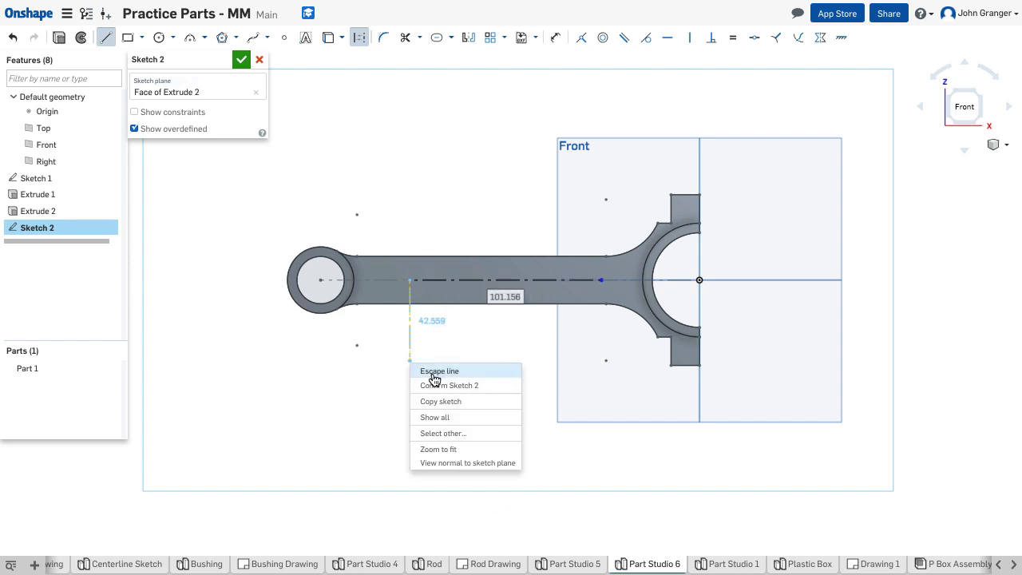
left_click(435, 374)
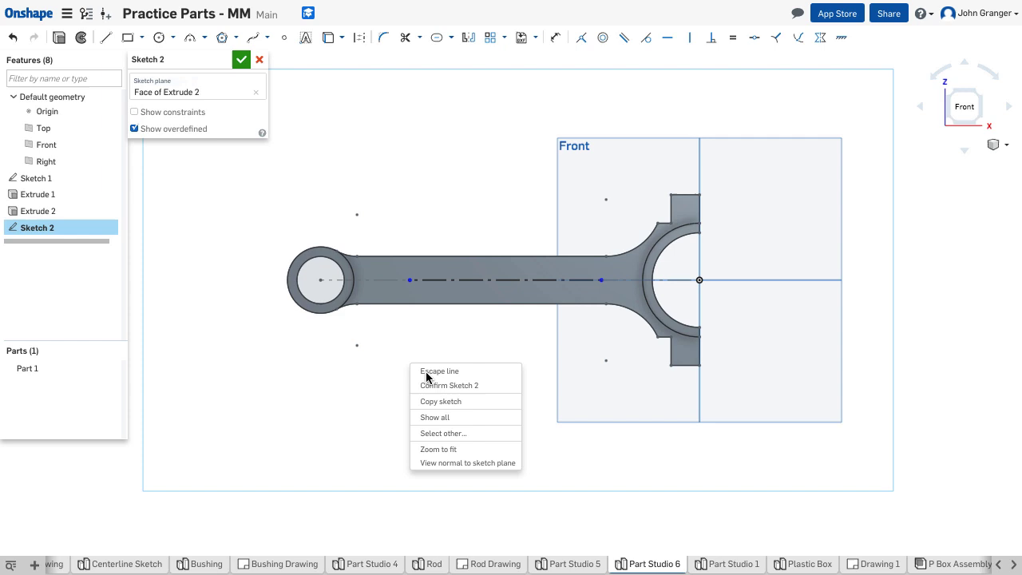
Dimension the line 100 mm long and 40 mm from the small-end centre
left_click(555, 37)
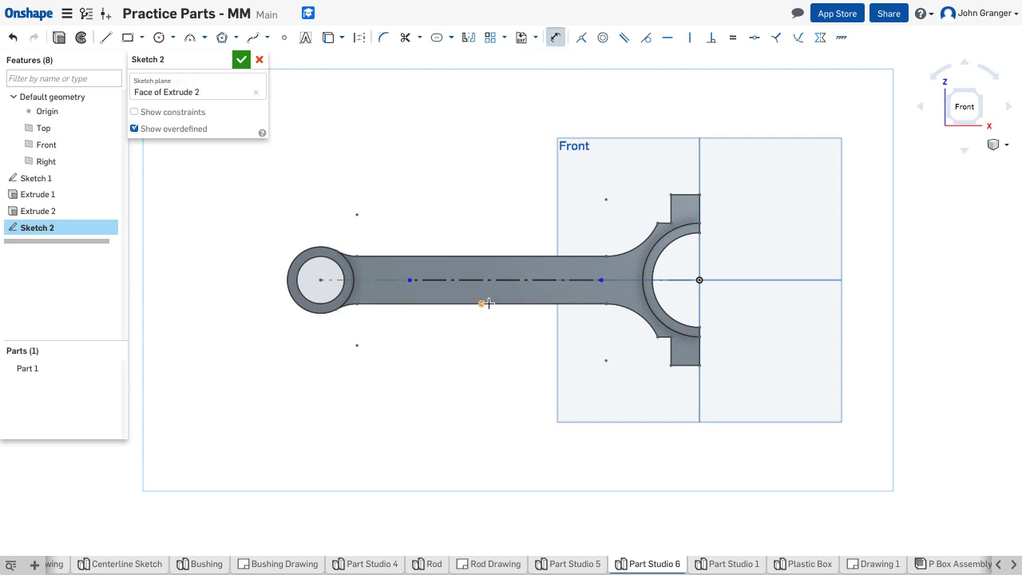
left_click(511, 282)
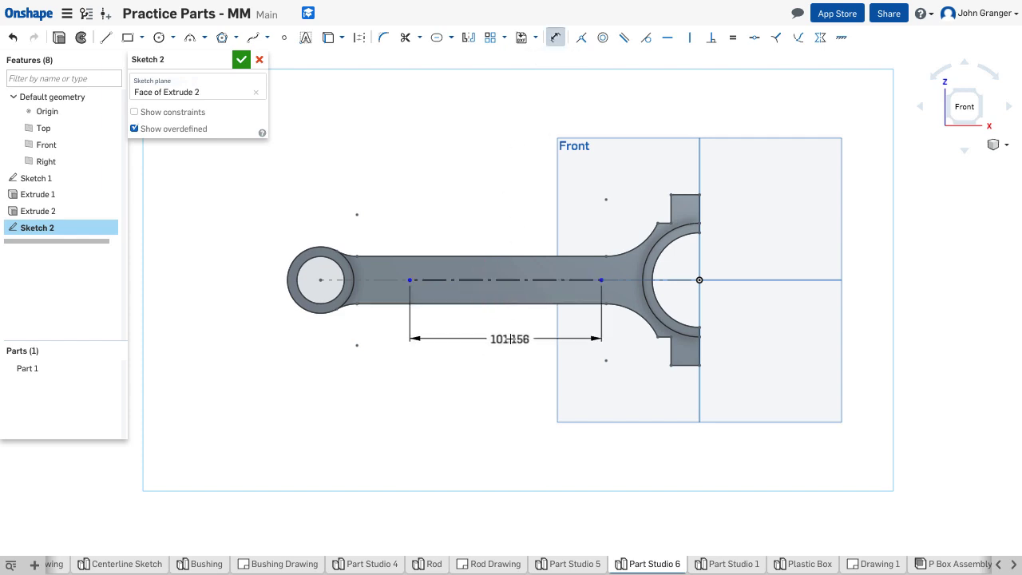
left_click(512, 339)
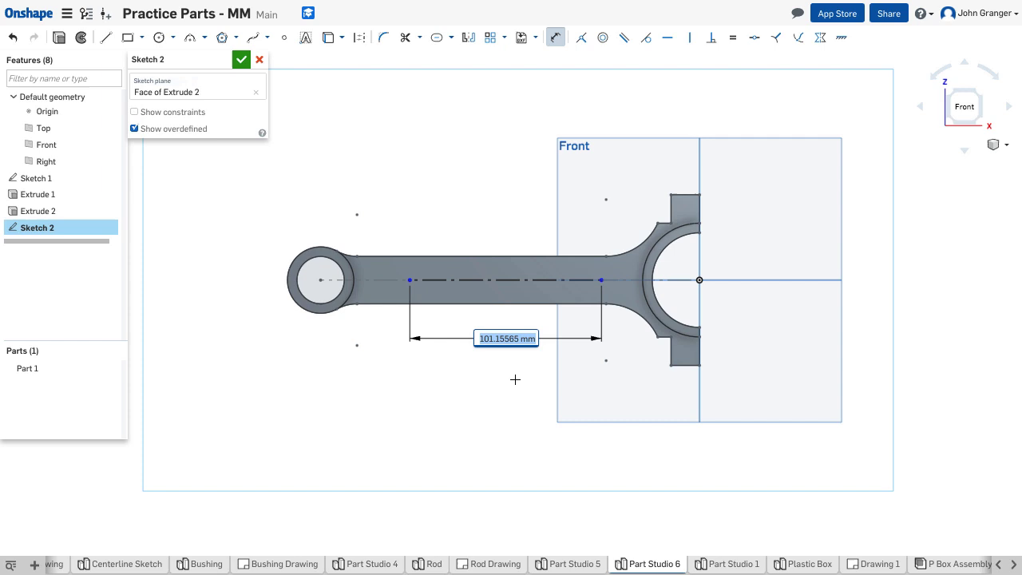
type("100")
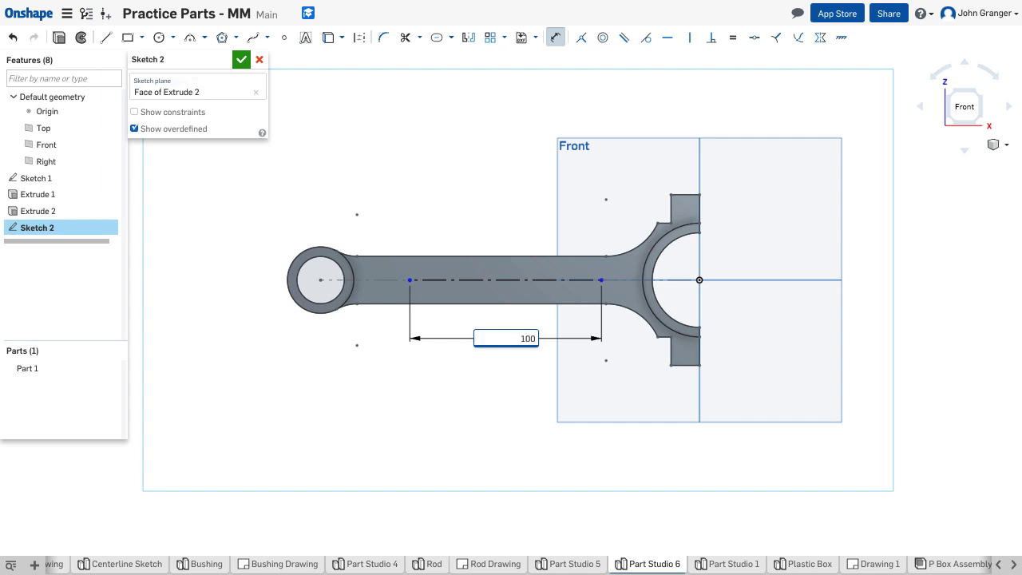
key("Return")
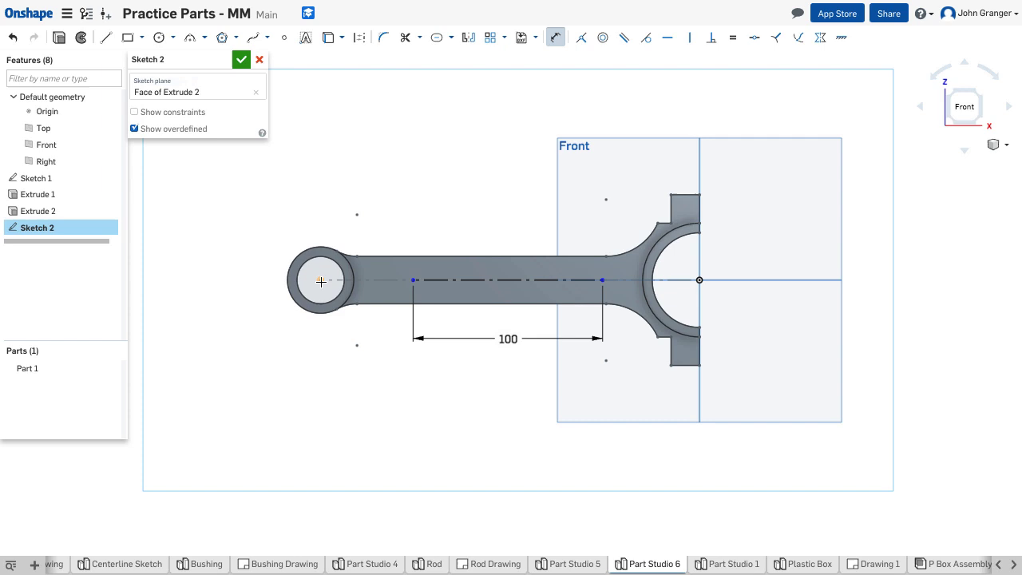
left_click(413, 280)
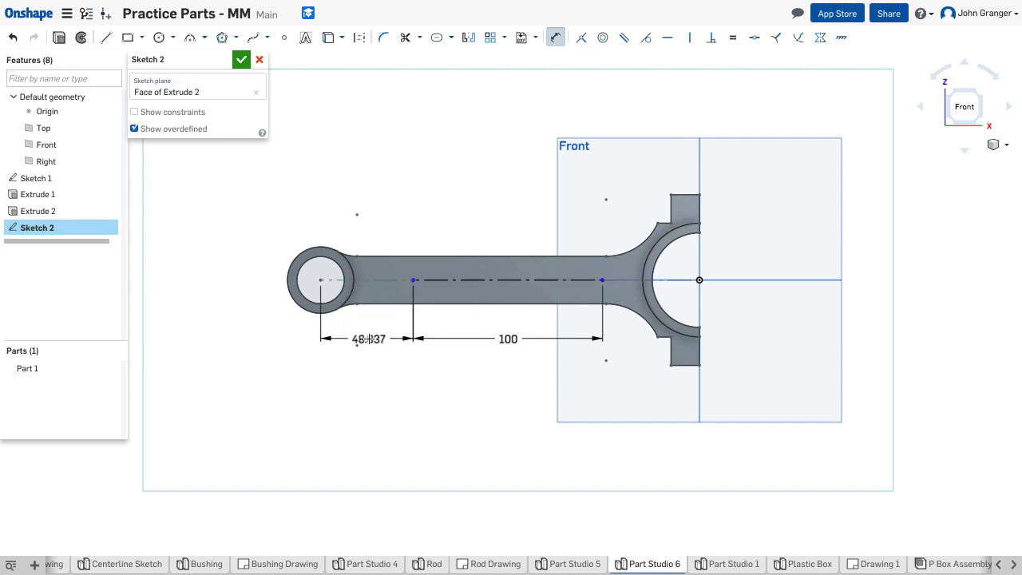
left_click(370, 339)
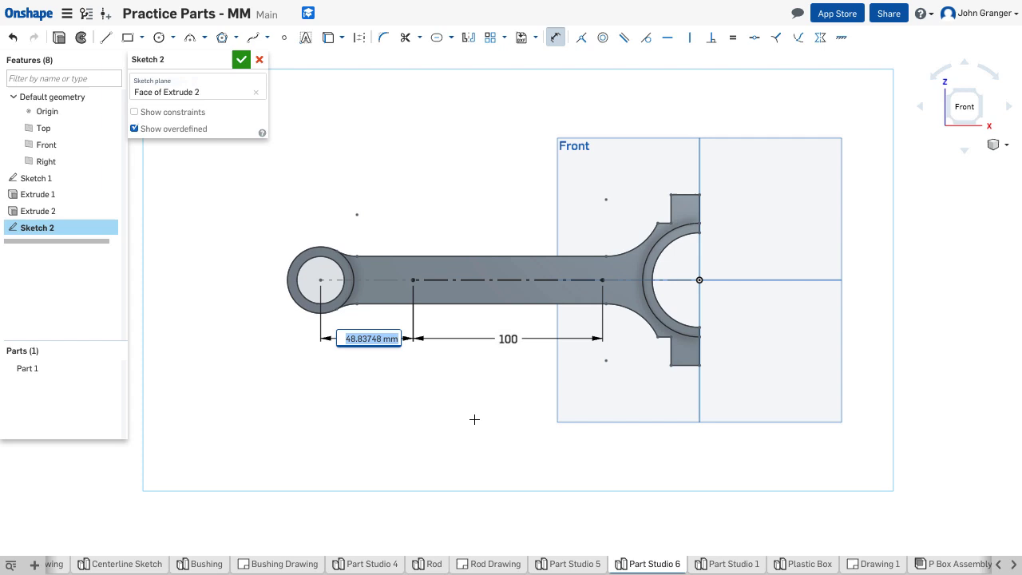
type("40")
key("Return")
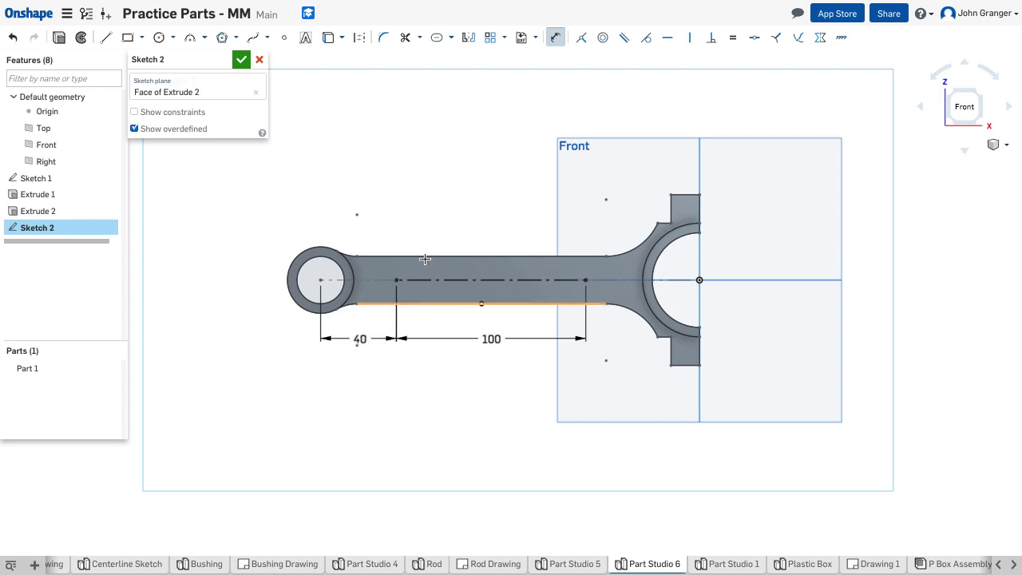
Create a slot around the centreline and set its width to 15 mm
left_click(451, 37)
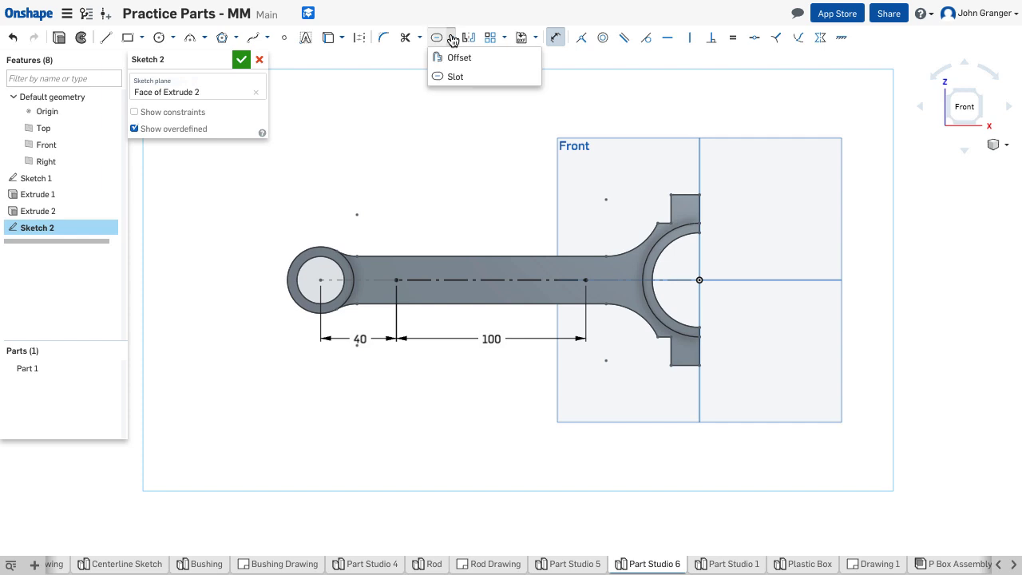
left_click(455, 76)
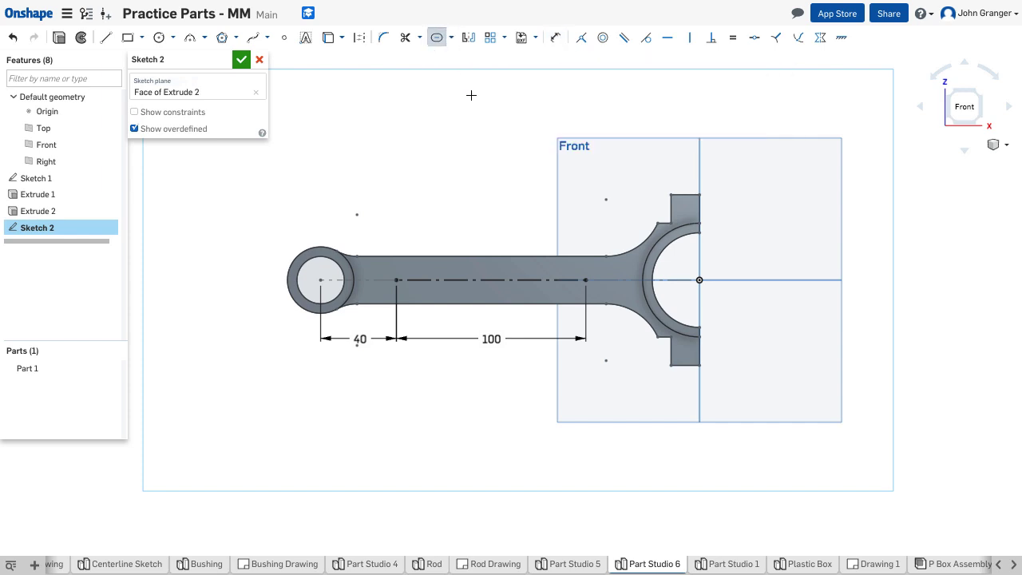
left_click(482, 280)
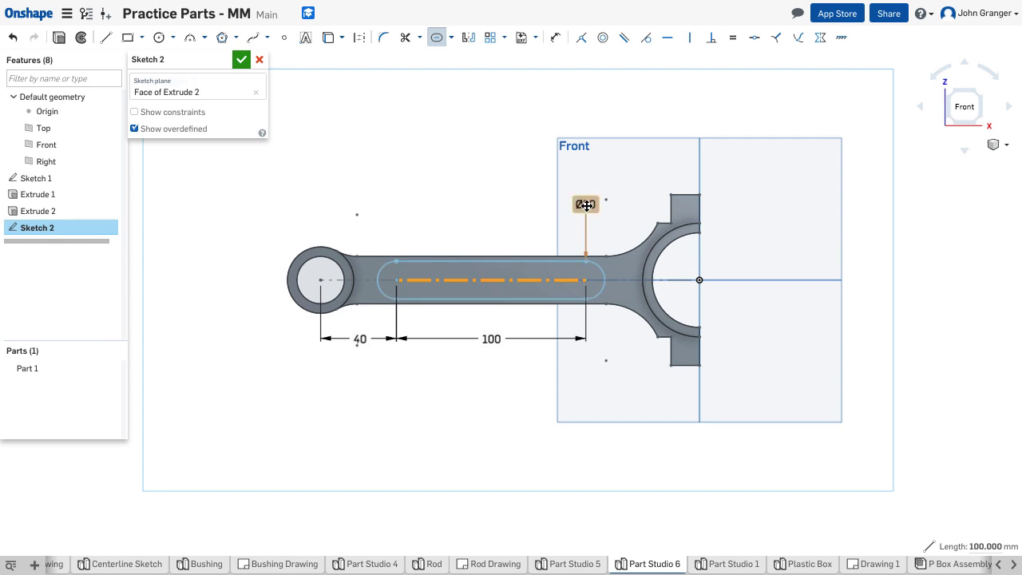
left_click(586, 206)
double_click(586, 205)
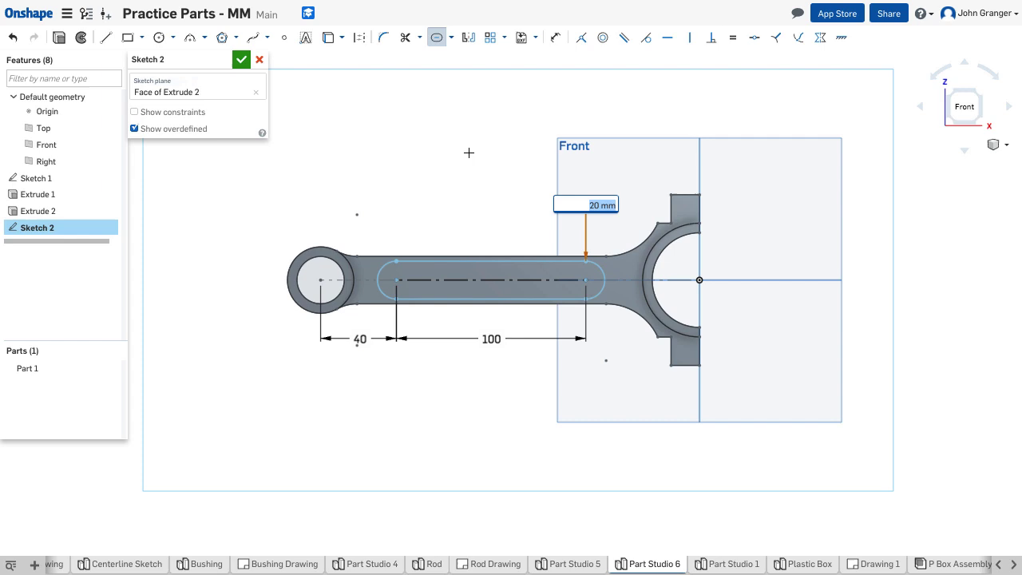
type("15")
key("Return")
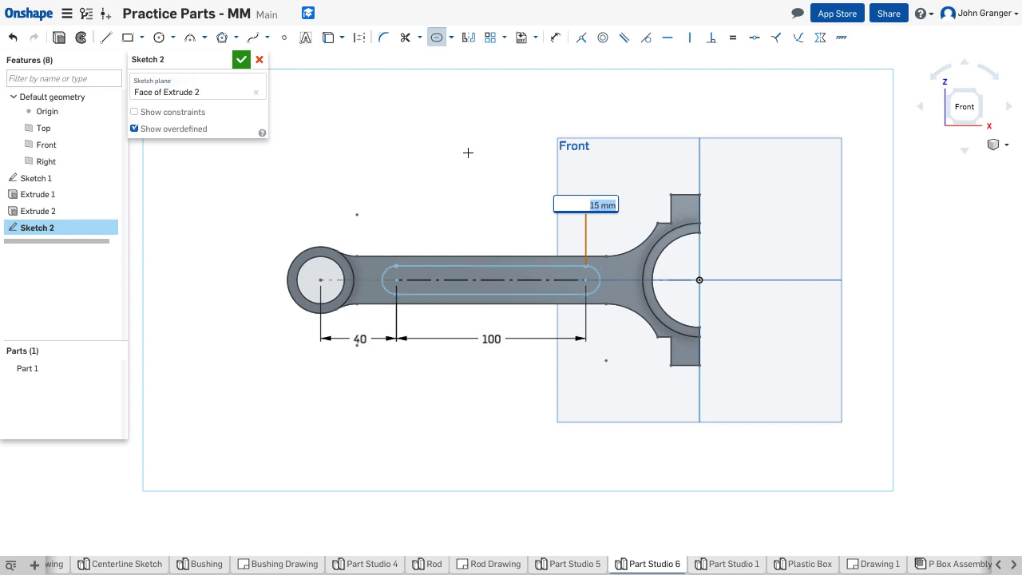
key("Return")
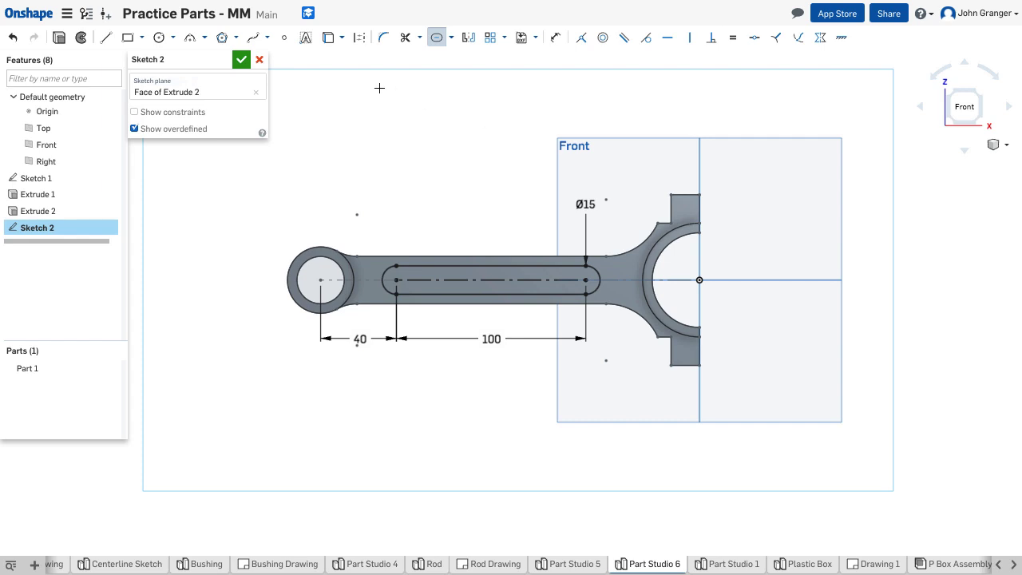
Accept Sketch 2, go isometric and start a Remove extrude of the slot region
left_click(242, 62)
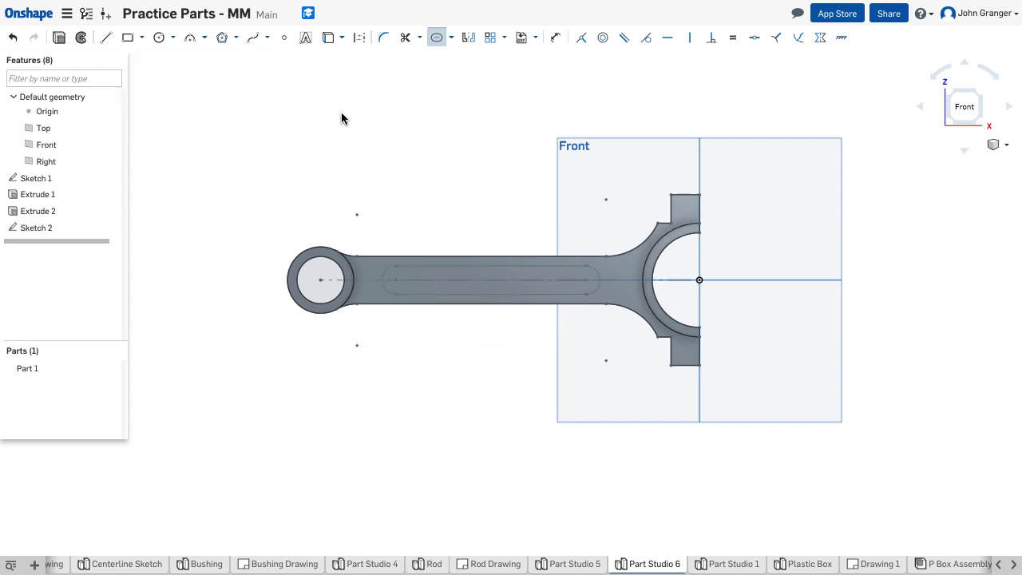
right_click(270, 133)
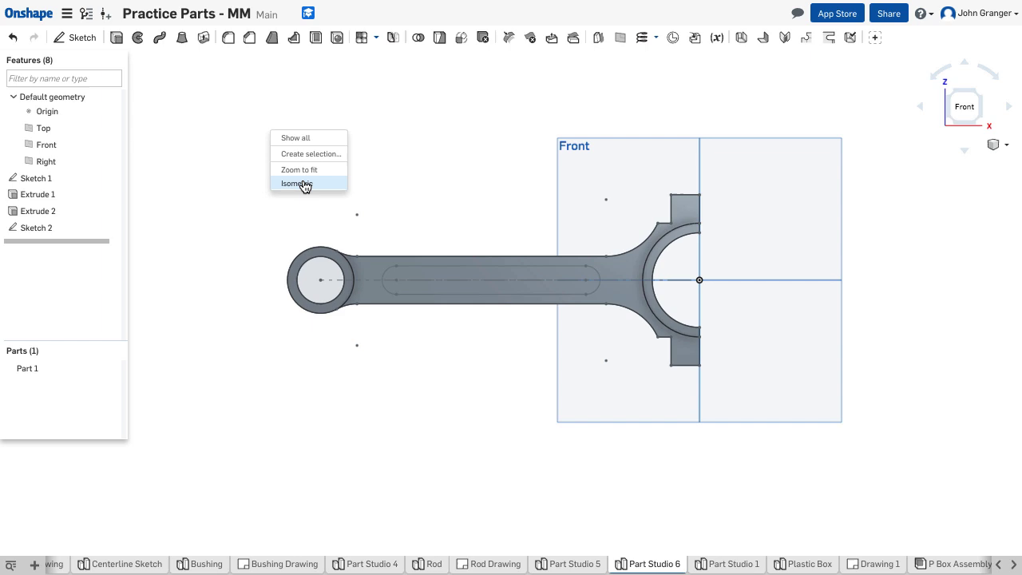
left_click(306, 187)
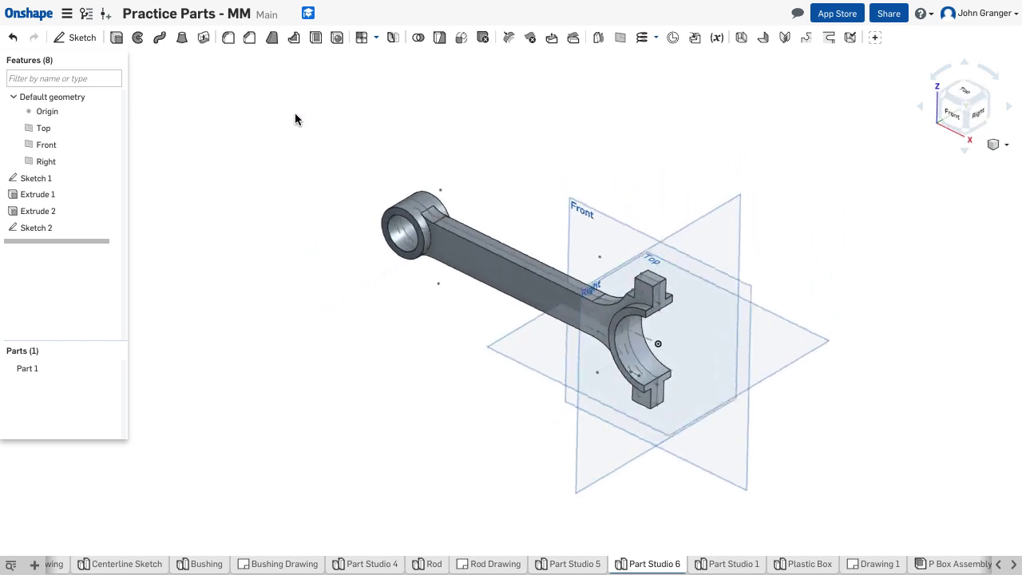
left_click(117, 38)
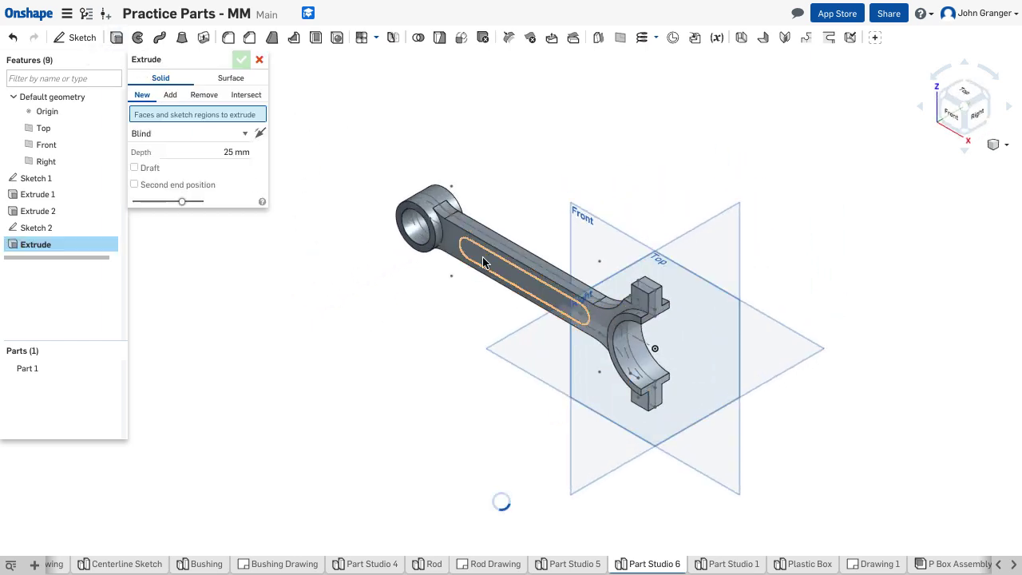
left_click(483, 263)
left_click(170, 94)
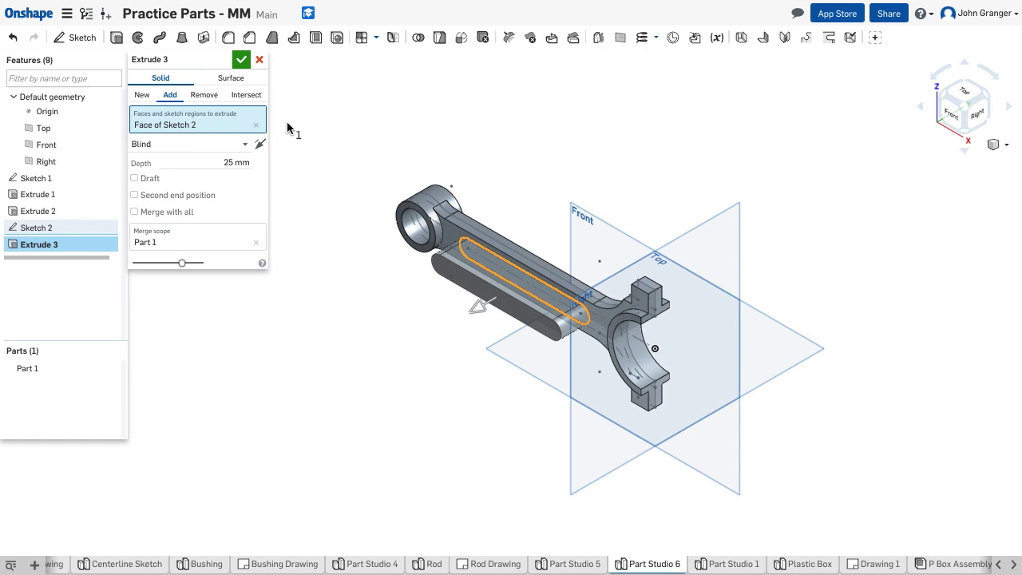
left_click(205, 94)
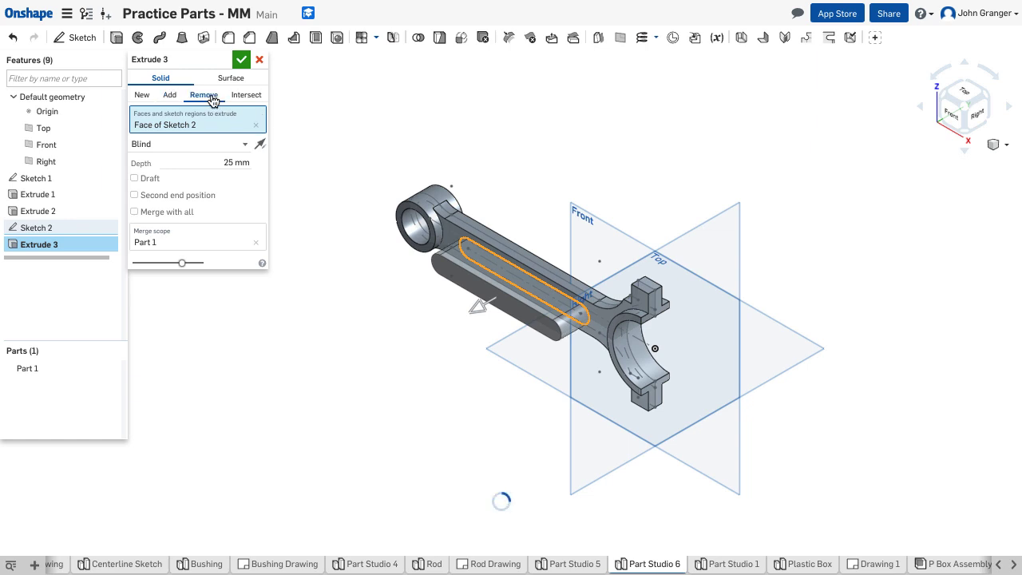
Set the cut depth to 3 mm and confirm the Extrude 3 recess
left_click(214, 161)
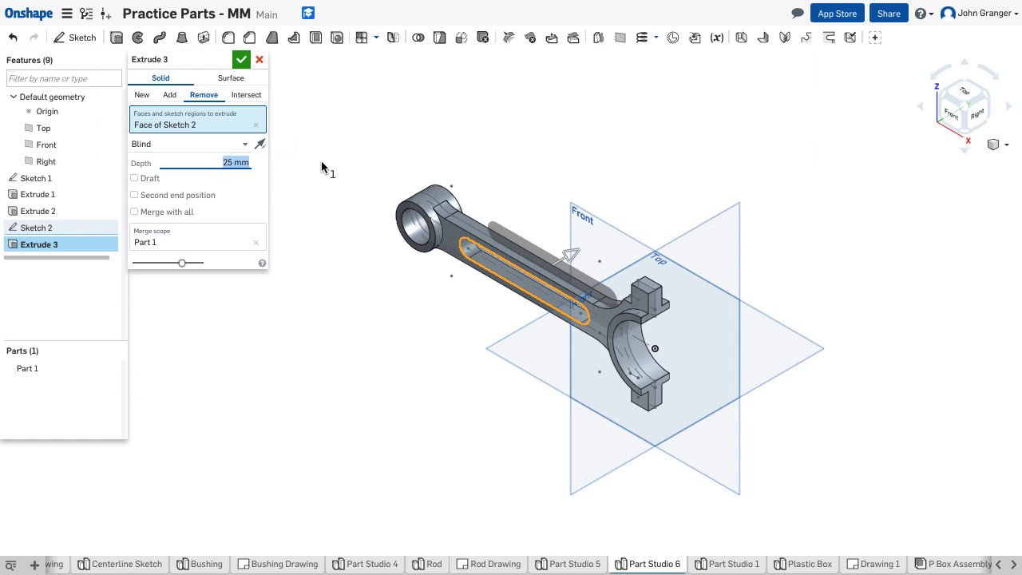
type("3")
key("Return")
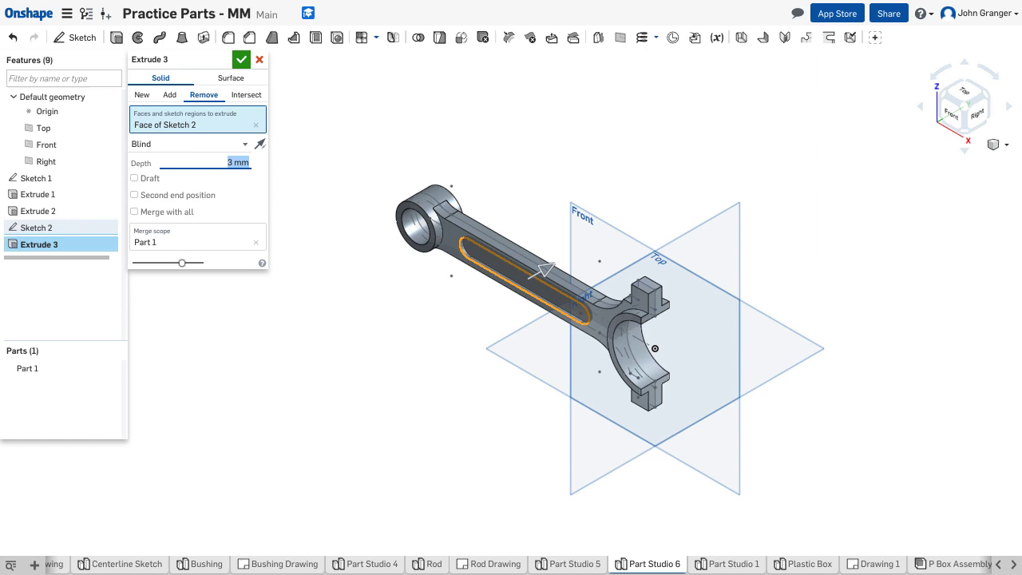
mouse_move(386, 293)
right_mouse_down()
mouse_move(414, 257)
mouse_move(392, 304)
right_mouse_up()
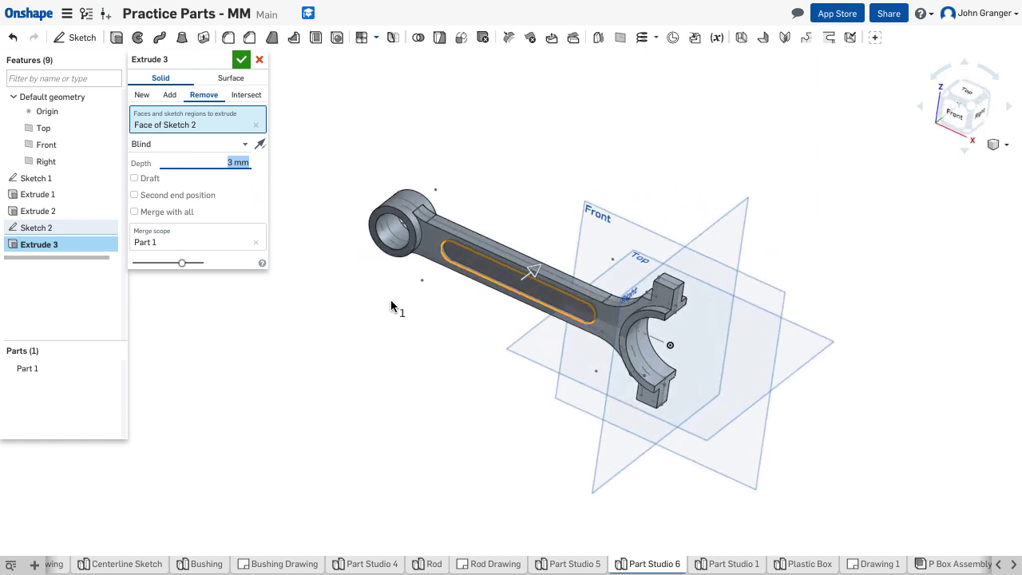
left_click(241, 60)
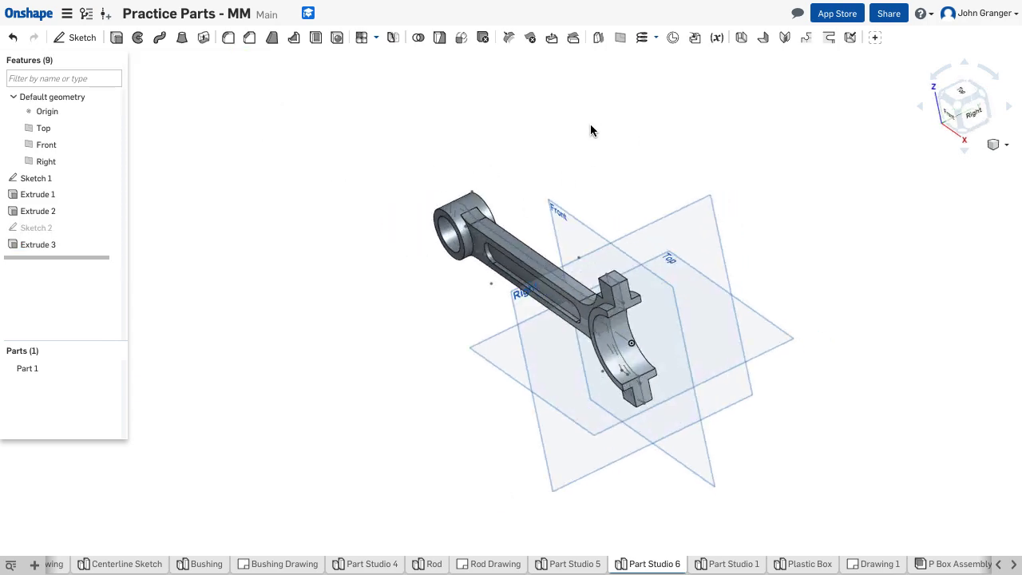
Start a Feature mirror and choose Extrude 3 as the feature to copy
mouse_move(592, 151)
right_mouse_down()
mouse_move(548, 142)
mouse_move(639, 114)
mouse_move(634, 126)
mouse_move(317, 103)
mouse_move(314, 111)
right_mouse_up()
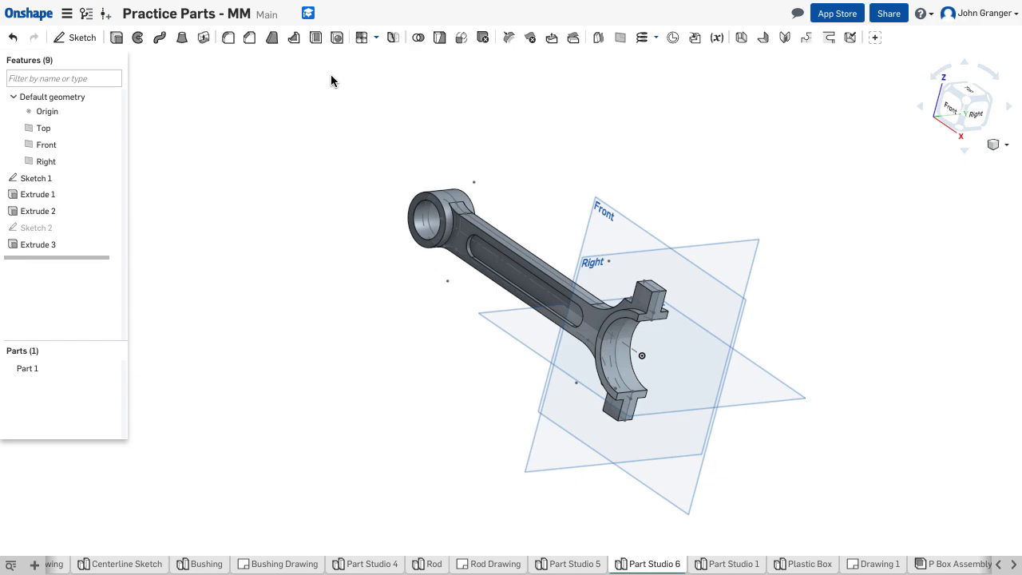
left_click(395, 40)
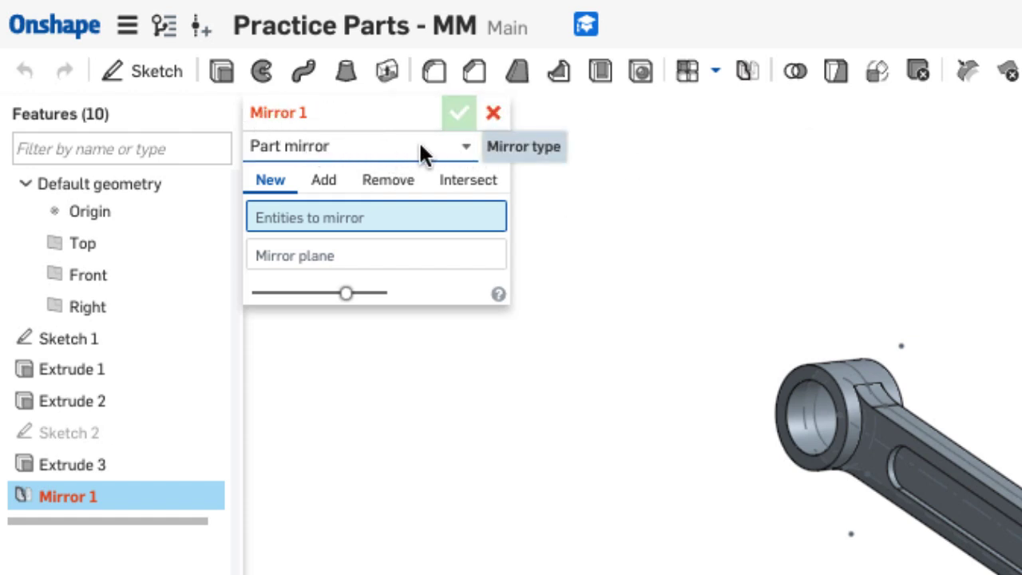
left_click(466, 148)
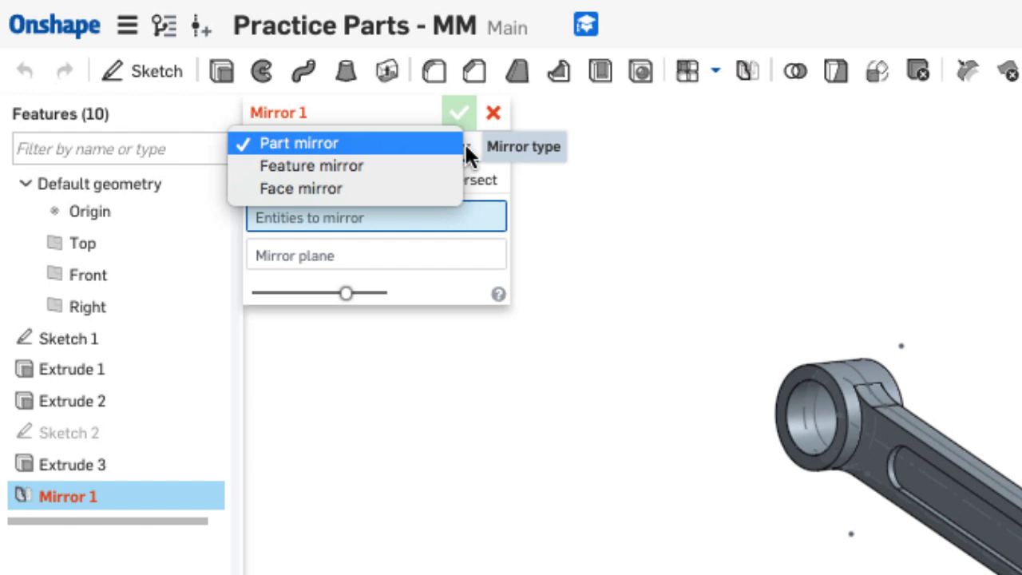
left_click(422, 171)
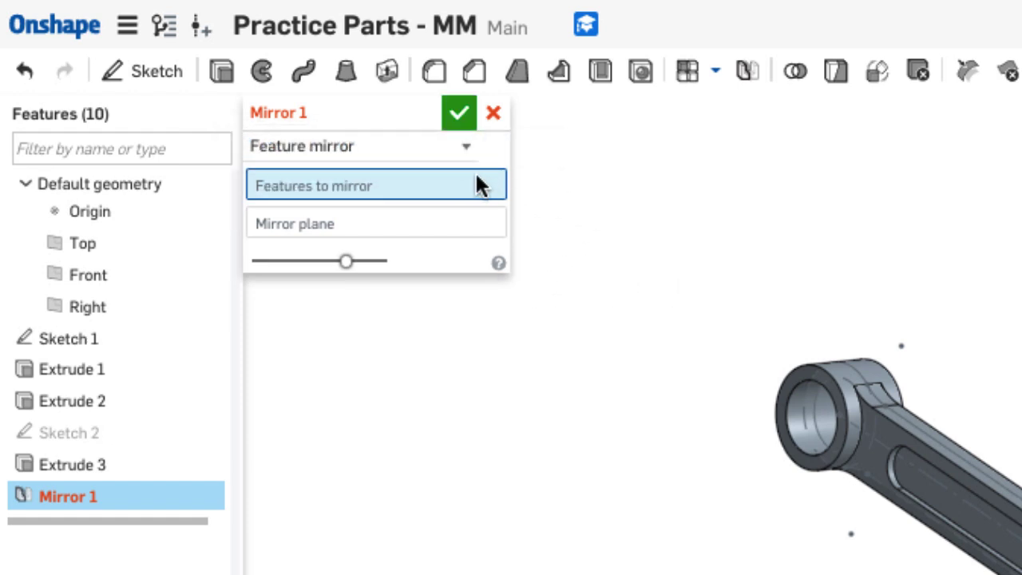
left_click(137, 465)
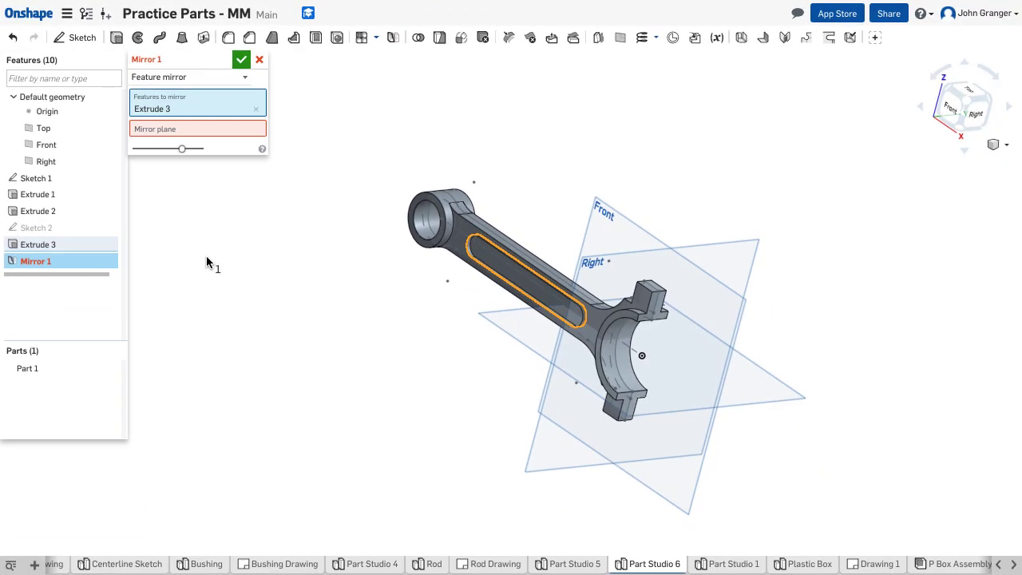
Use the Front plane as mirror plane and confirm Mirror 1
left_click(208, 128)
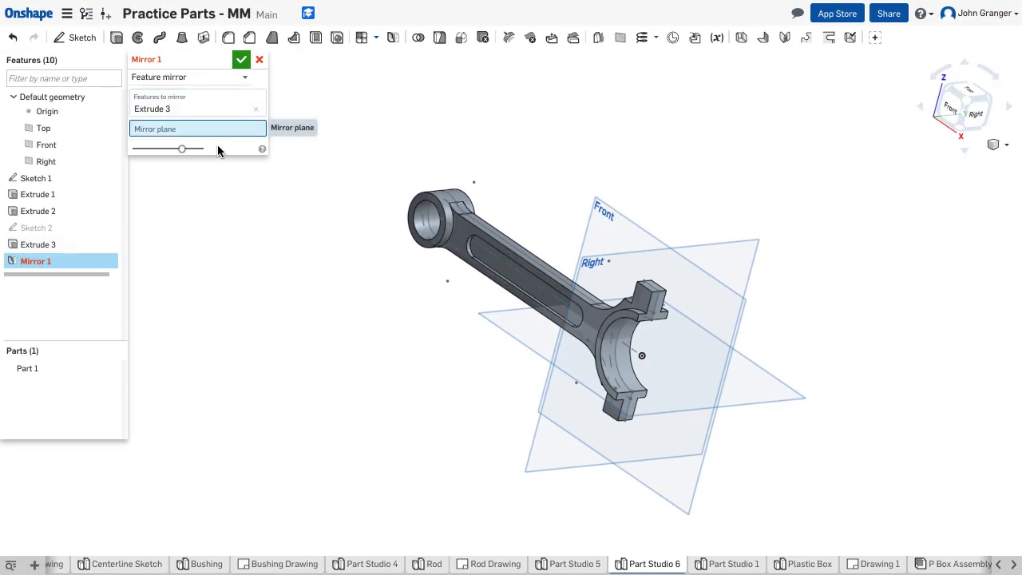
mouse_move(299, 275)
right_mouse_down()
mouse_move(296, 262)
mouse_move(319, 281)
mouse_move(311, 292)
right_mouse_up()
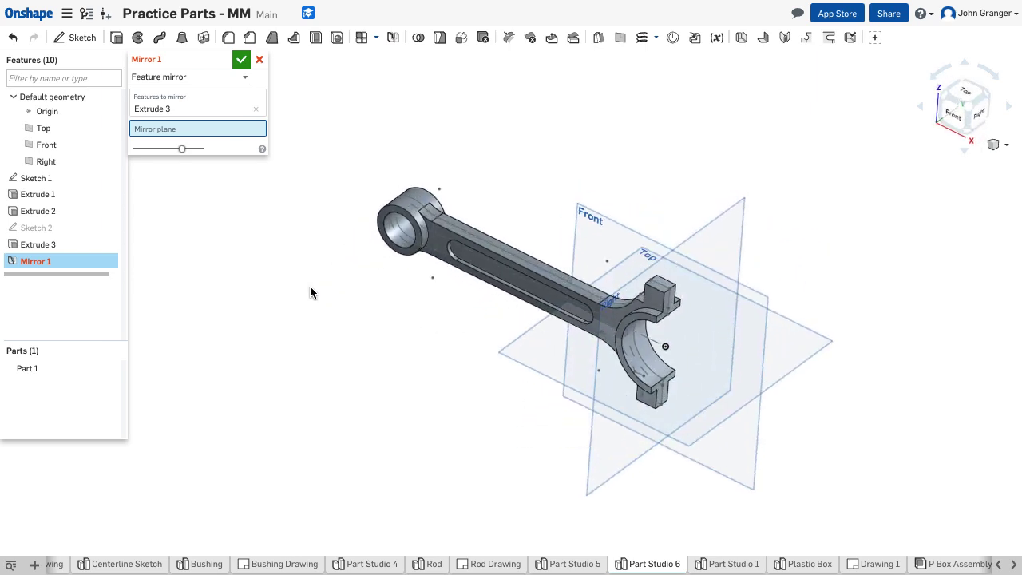
left_click(598, 227)
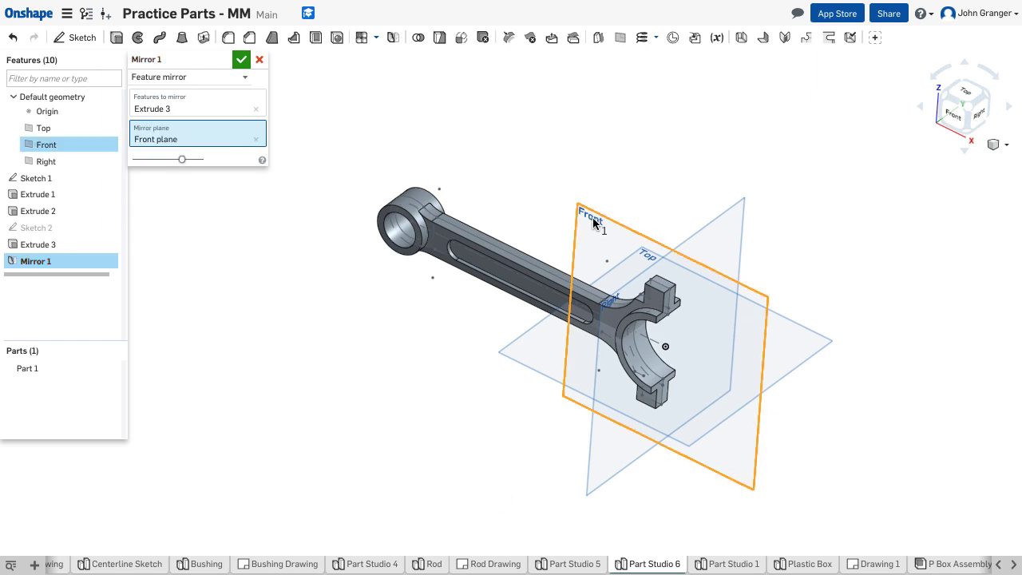
mouse_move(363, 289)
right_mouse_down()
mouse_move(259, 312)
mouse_move(391, 288)
mouse_move(336, 272)
right_mouse_up()
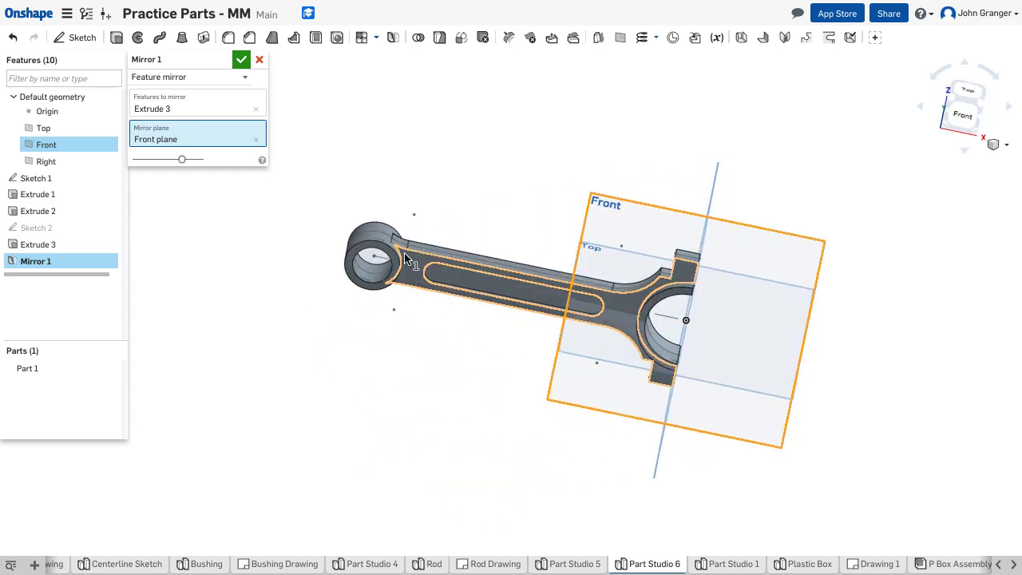
left_click(242, 62)
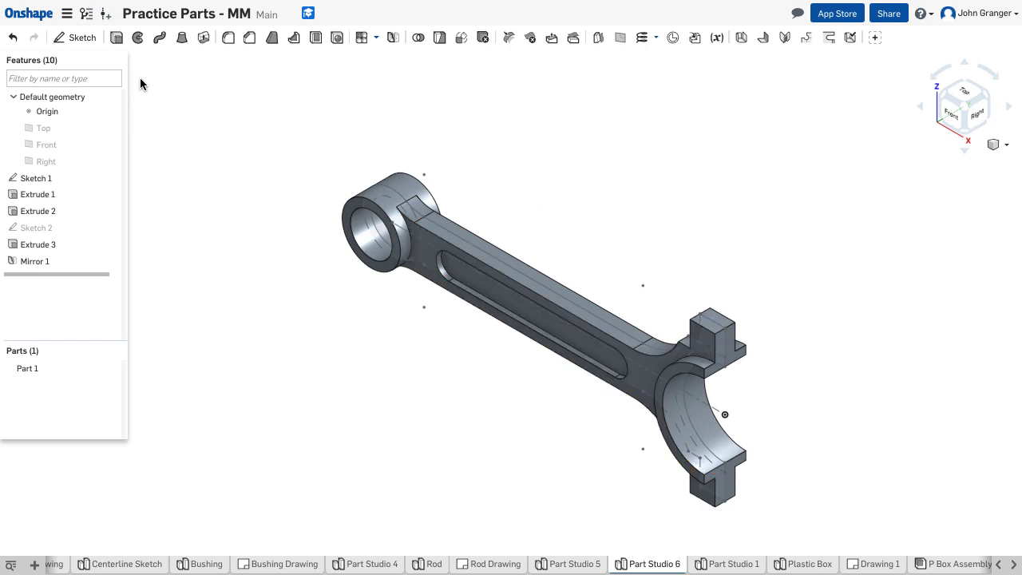
Fillet the four outer corner edges of the big-end tabs at 6 mm radius
left_click(231, 44)
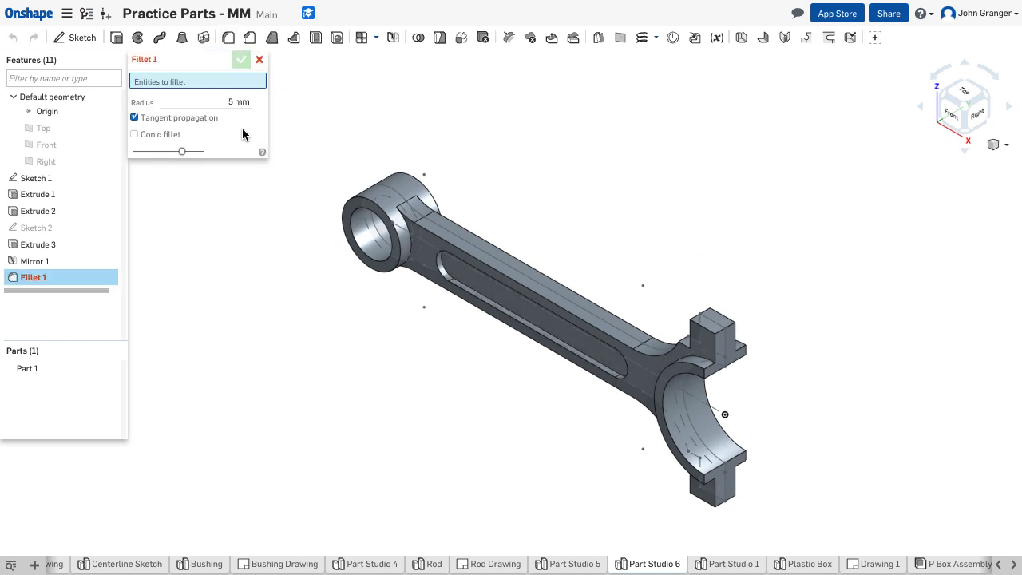
double_click(238, 101)
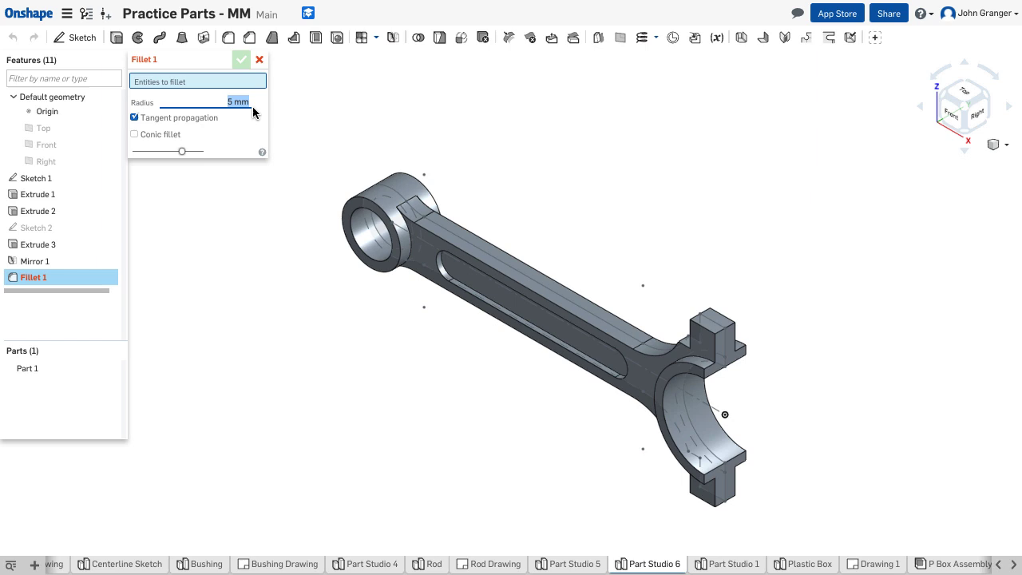
type("6")
left_click(701, 330)
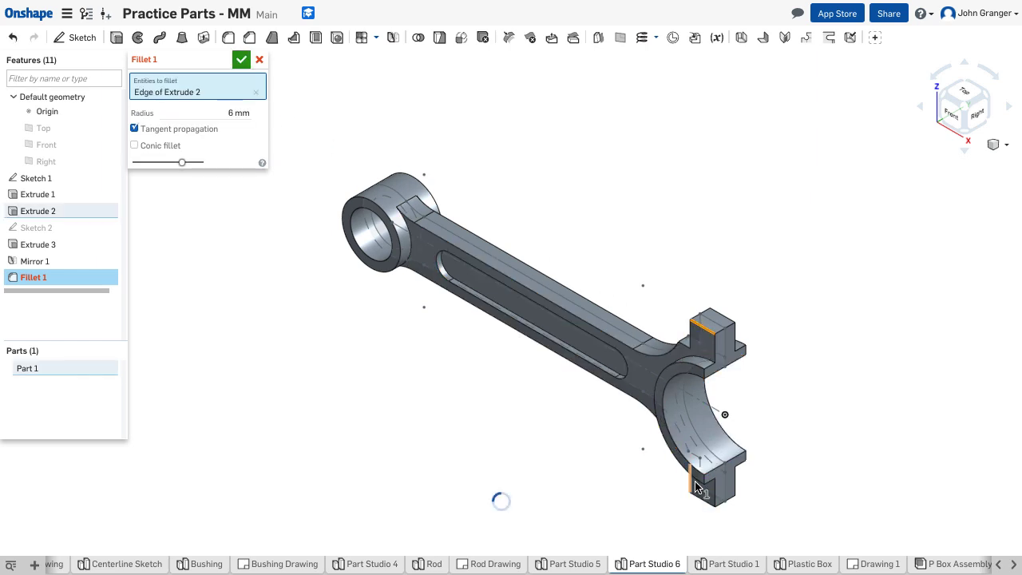
left_click(707, 499)
right_click_drag(809, 391, 754, 392)
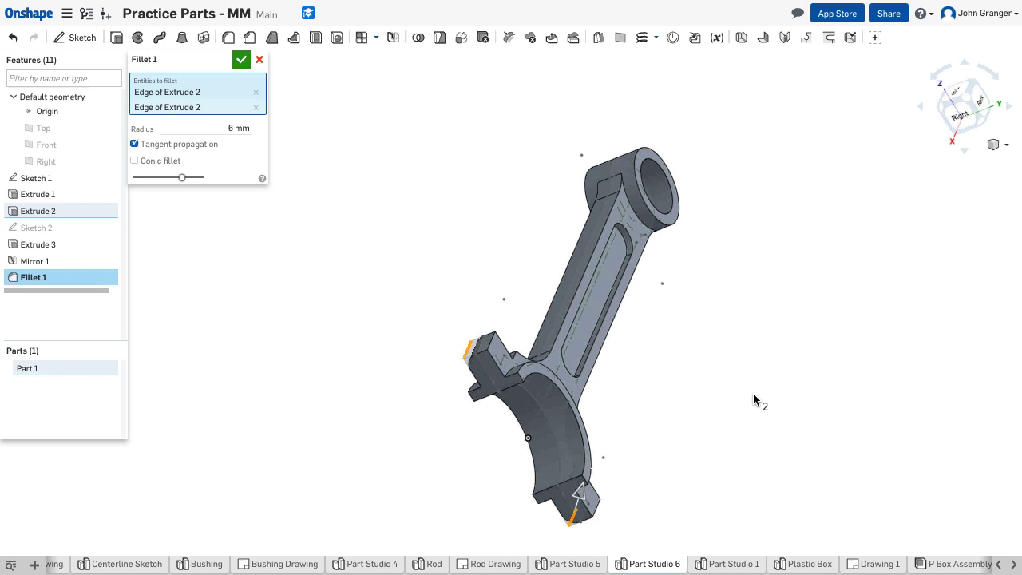
left_click(490, 349)
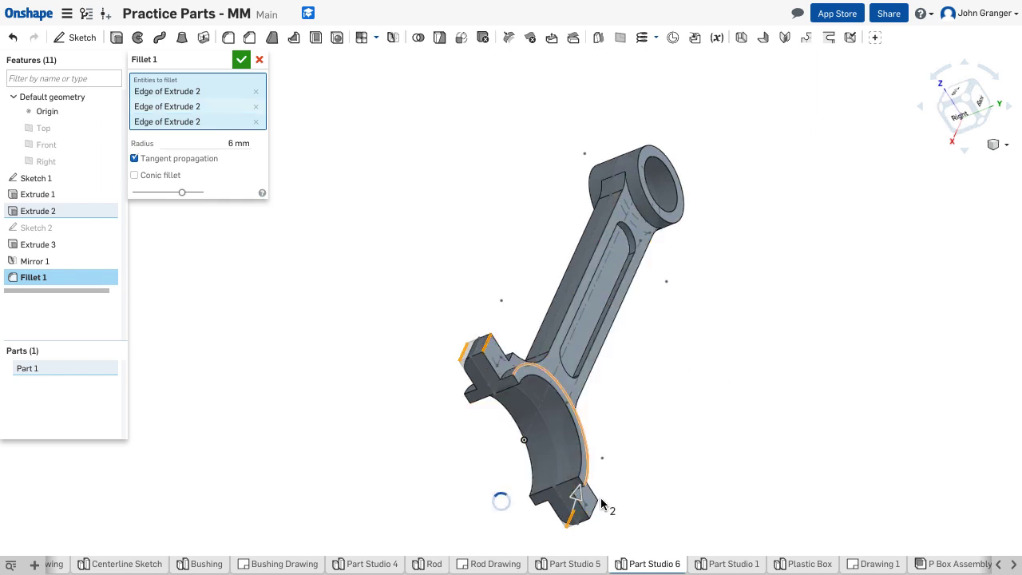
left_click(493, 391)
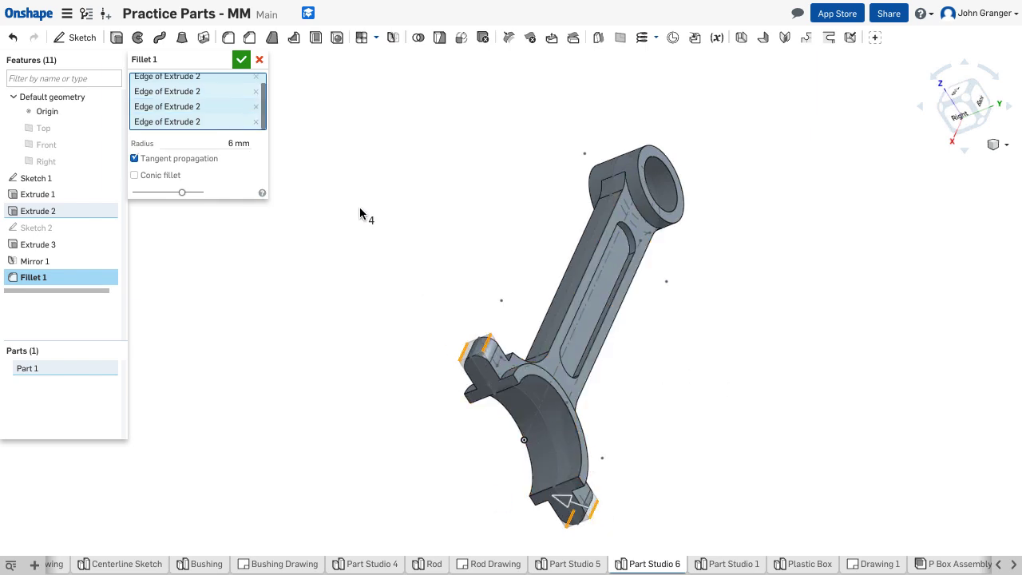
mouse_move(381, 422)
right_mouse_down()
mouse_move(381, 389)
mouse_move(399, 383)
right_mouse_up()
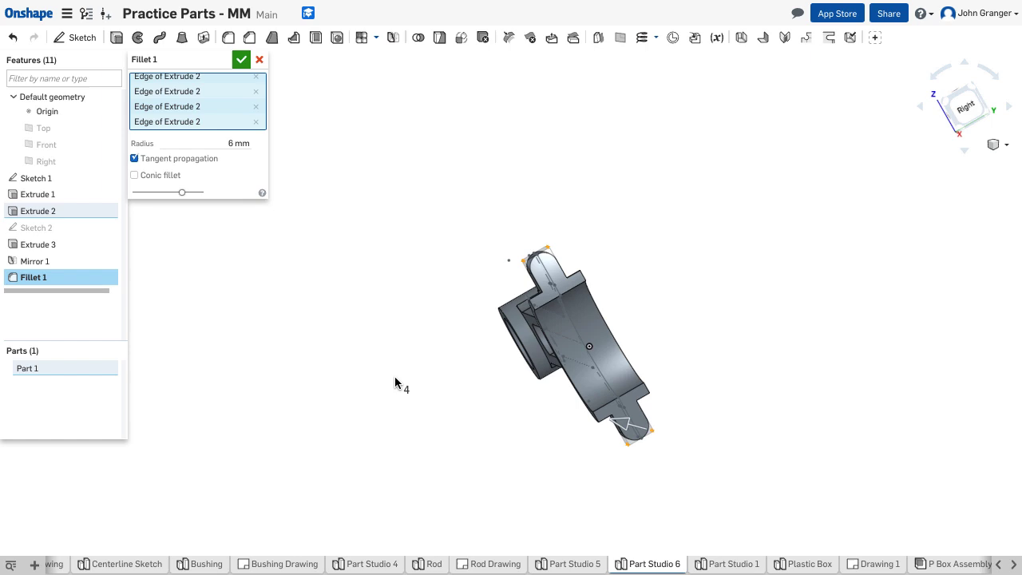
left_click(241, 59)
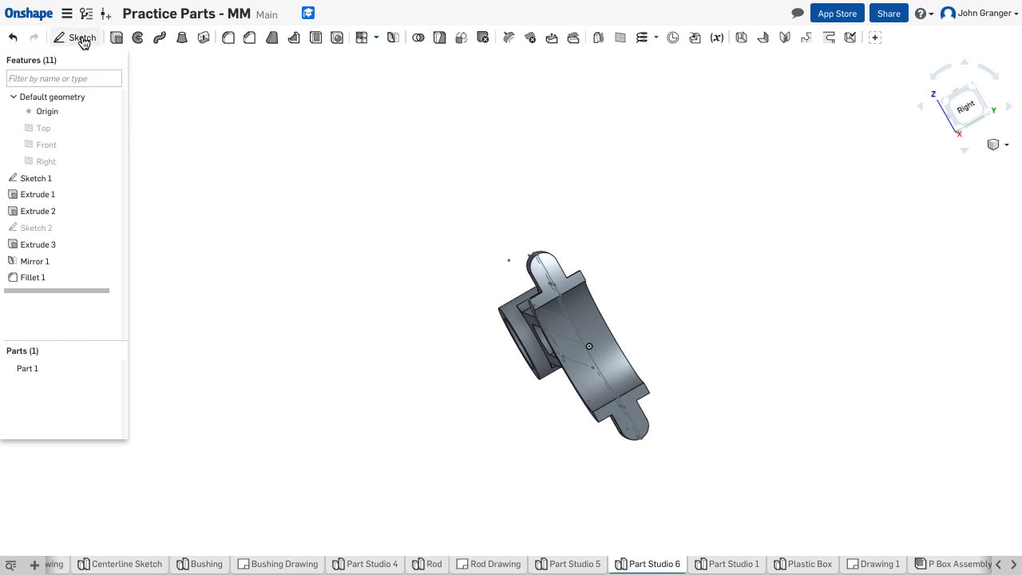
Start a new sketch on the flat face of the end tab
left_click(76, 37)
middle_click_drag(456, 247, 437, 236)
right_click_drag(438, 236, 444, 235)
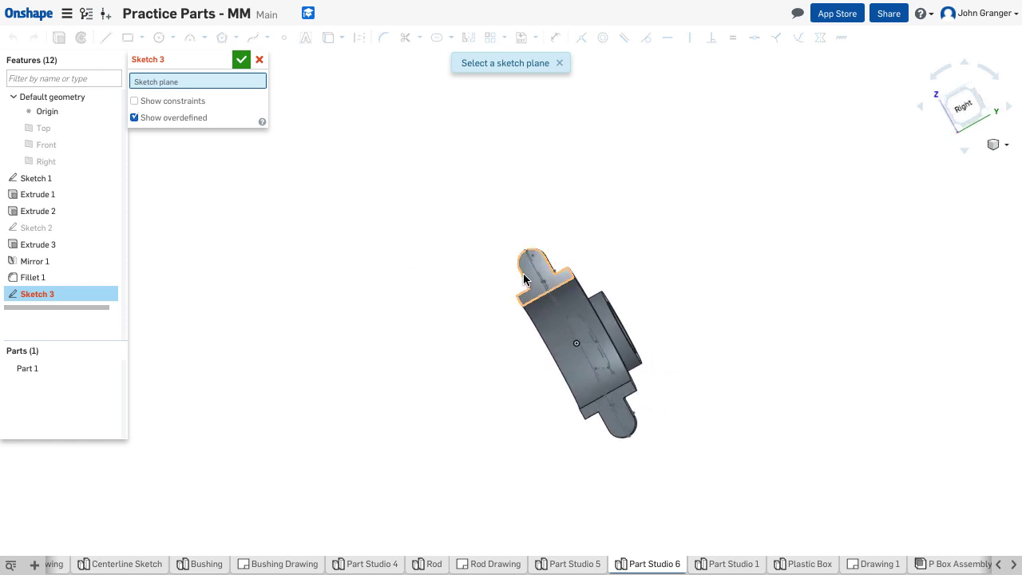
left_click(535, 279)
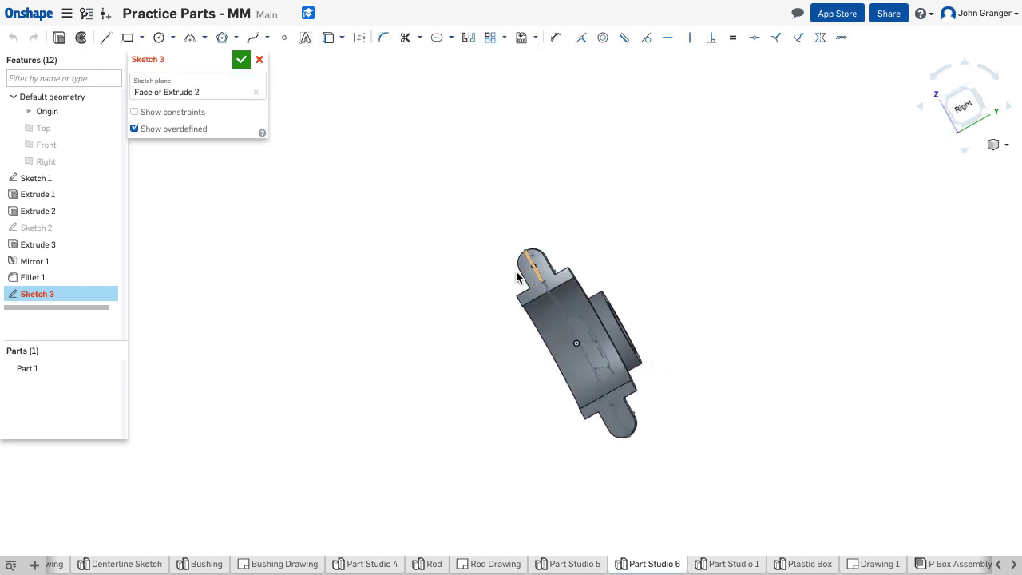
View normal to the sketch plane and centre the rod's end tabs in the view
right_click(200, 209)
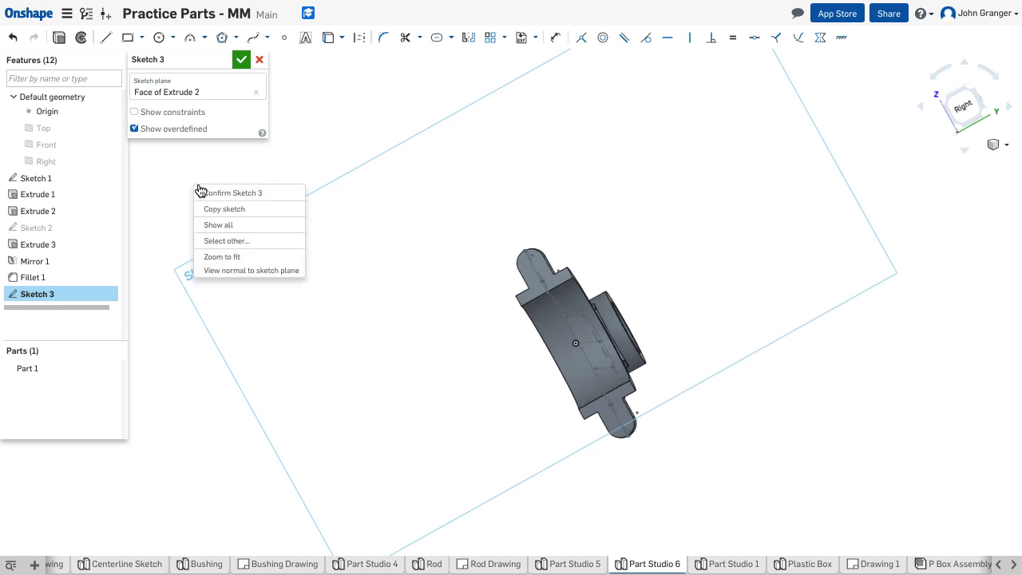
left_click(219, 269)
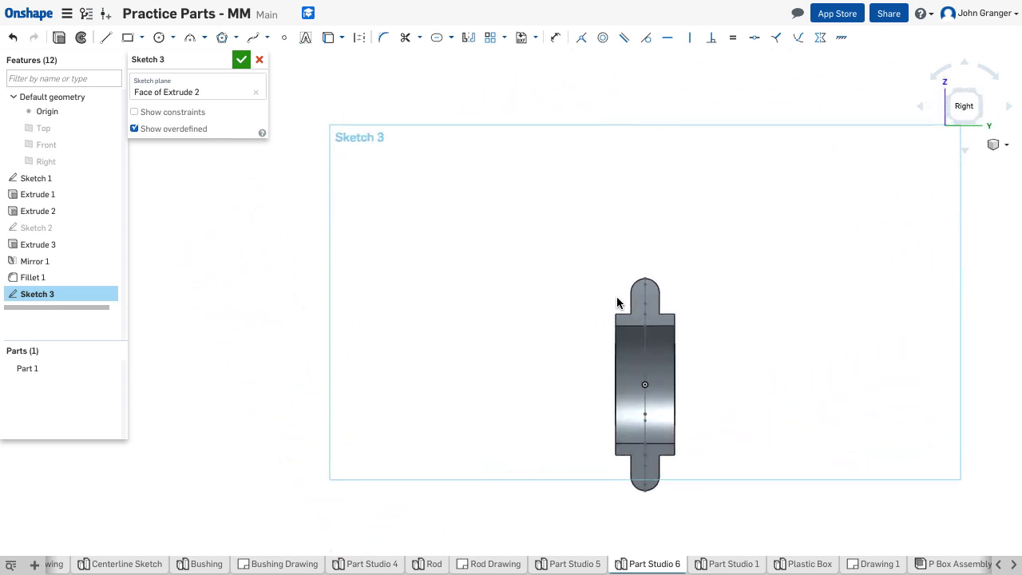
scroll(670, 296, "up", 4)
scroll(735, 344, "up", 3)
right_click_drag(779, 344, 641, 201)
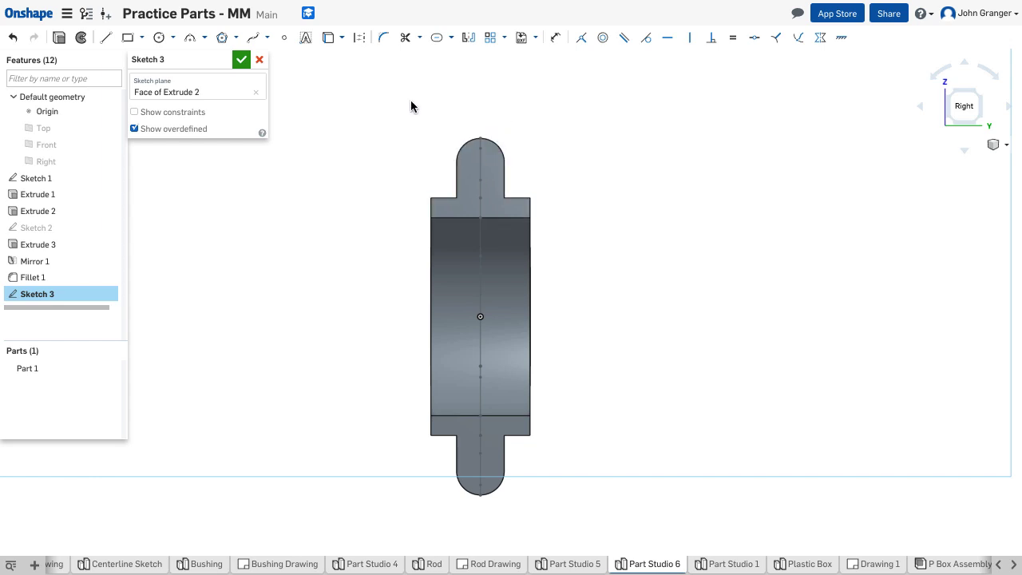
Project the rounded end edges of the top and bottom tabs into the sketch
left_click(330, 42)
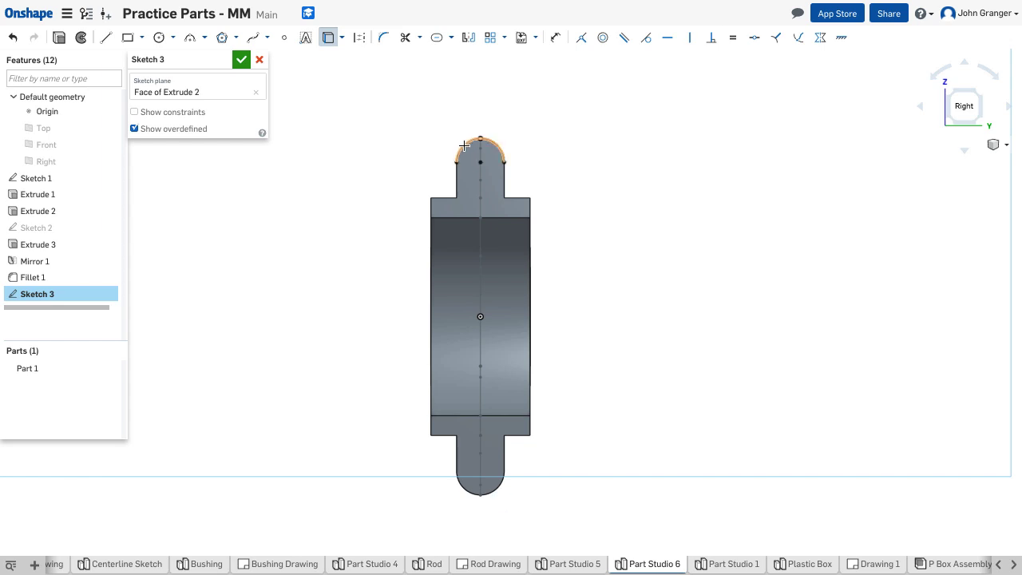
left_click(465, 146)
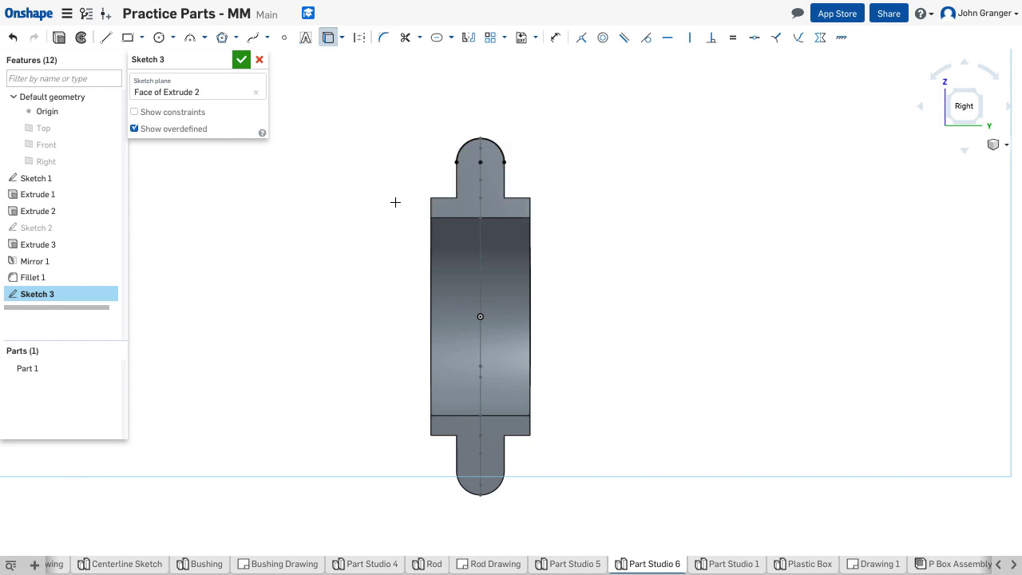
left_click(493, 493)
Draw a 6 mm circle at the top arc's centre and a second circle at the bottom arc's centre
left_click(161, 38)
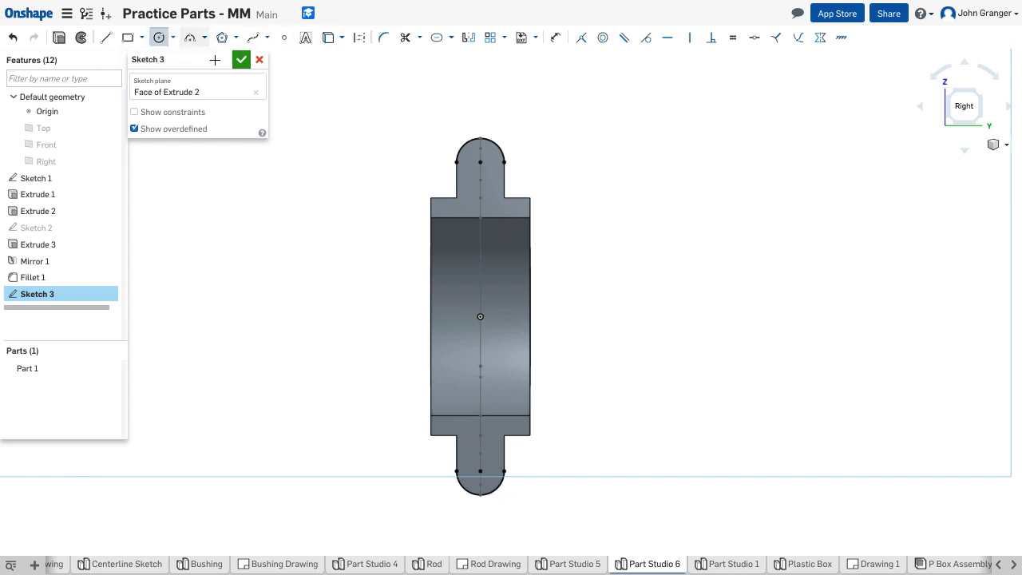
left_click(482, 163)
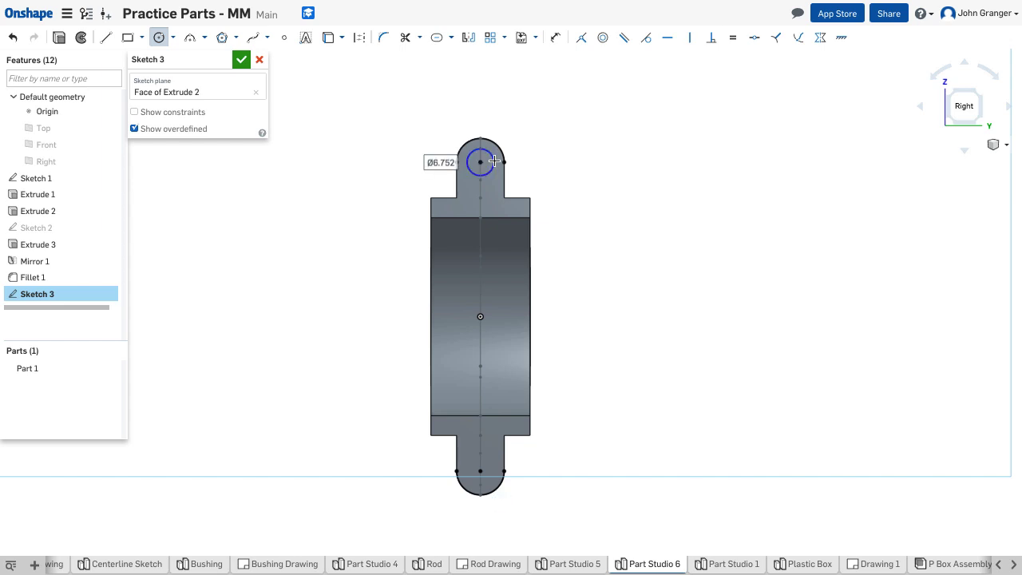
type("6")
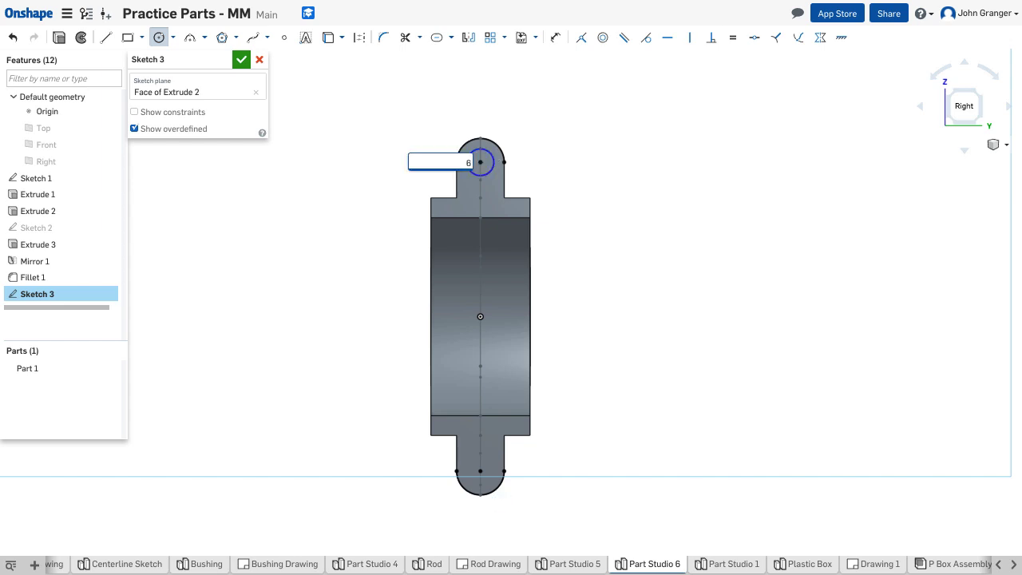
key("Return")
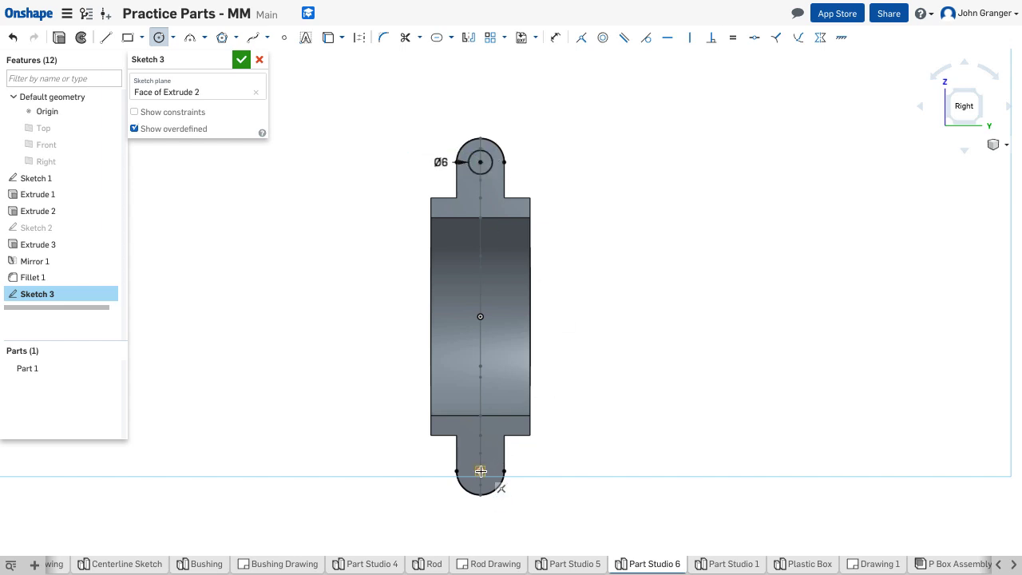
left_click(486, 470)
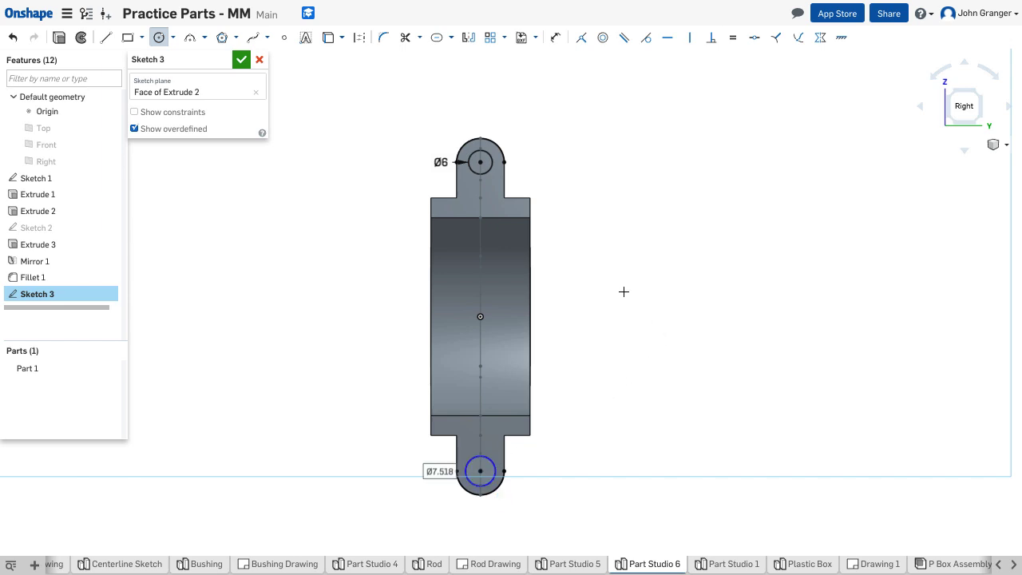
right_click(603, 227)
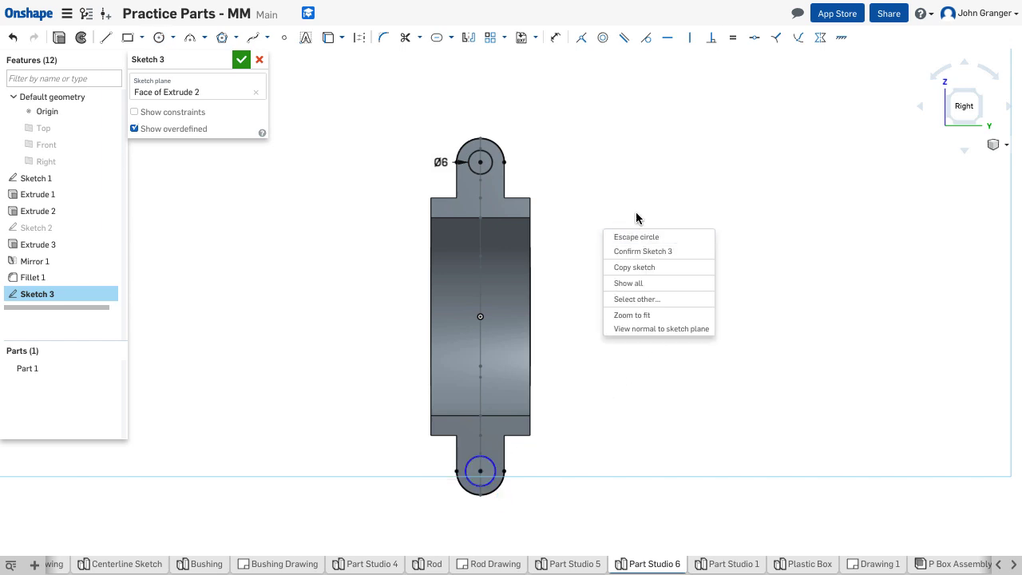
left_click(639, 234)
Make the bottom circle equal to the 6 mm top circle
left_click(736, 40)
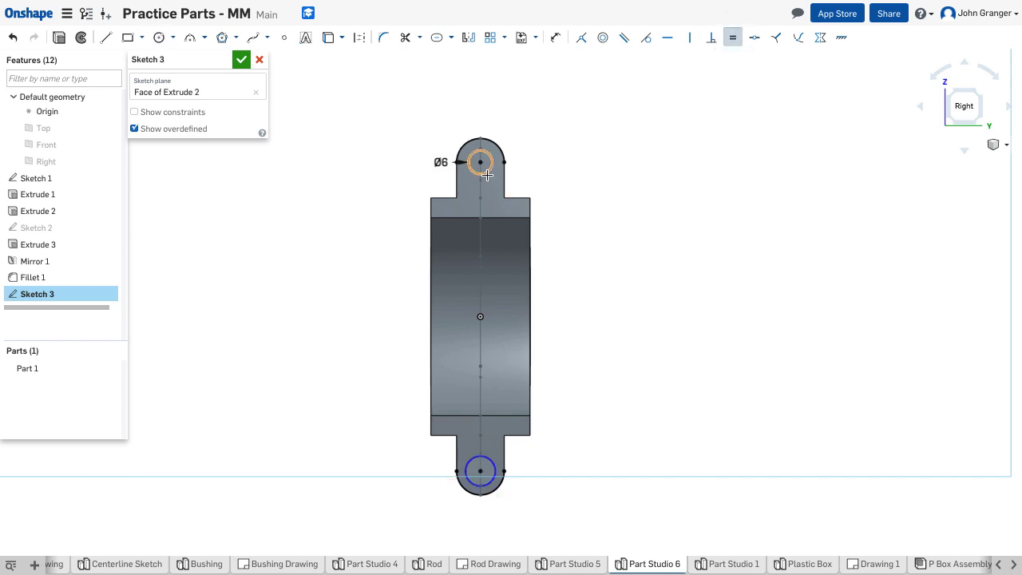
left_click(480, 162)
left_click(481, 470)
Finish Sketch 3 and switch to an isometric view of the part
left_click(243, 62)
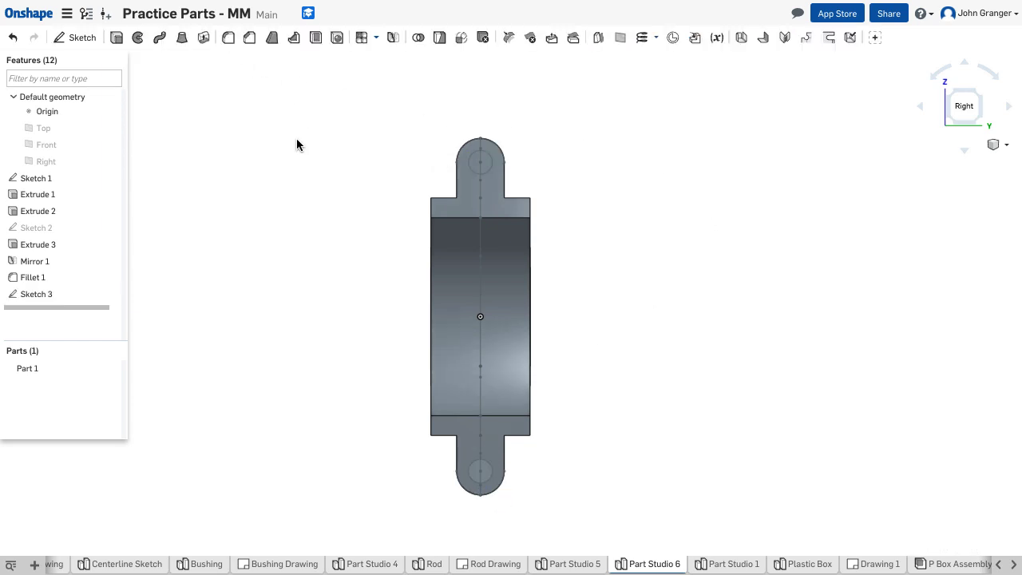
right_click(296, 138)
left_click(317, 196)
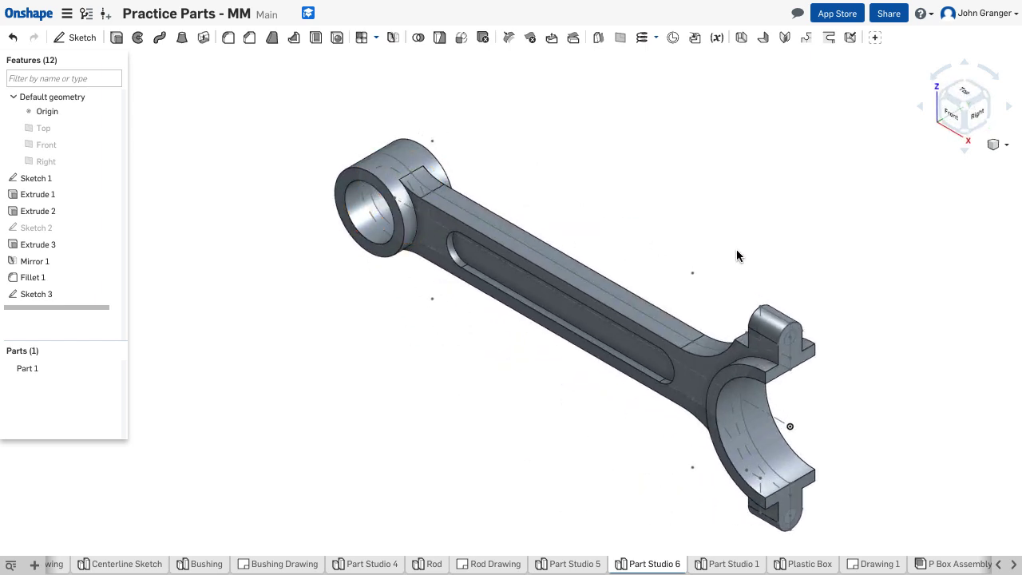
Extrude both circle regions as a Remove cut with end type Through all
left_click(117, 37)
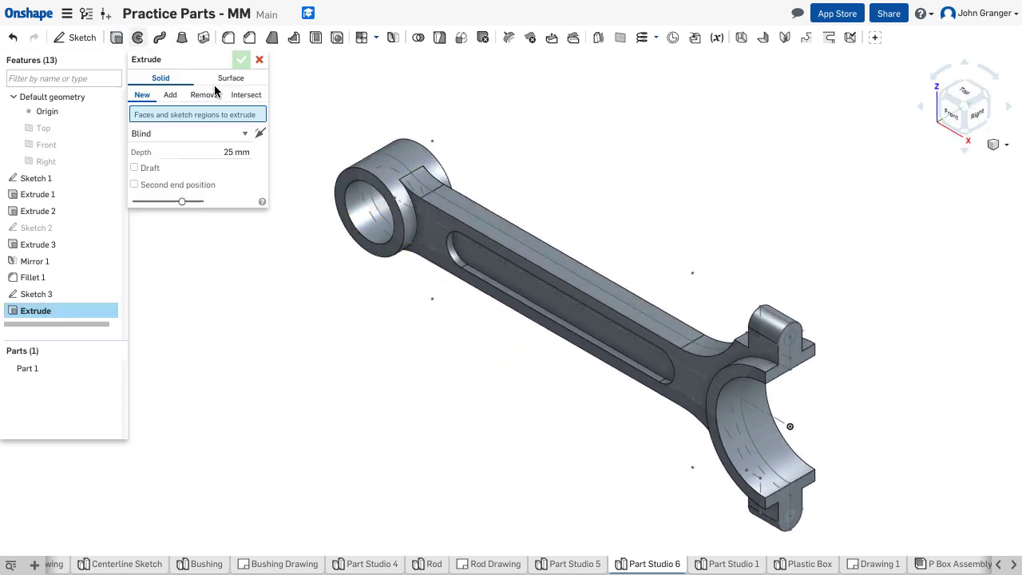
left_click(803, 341)
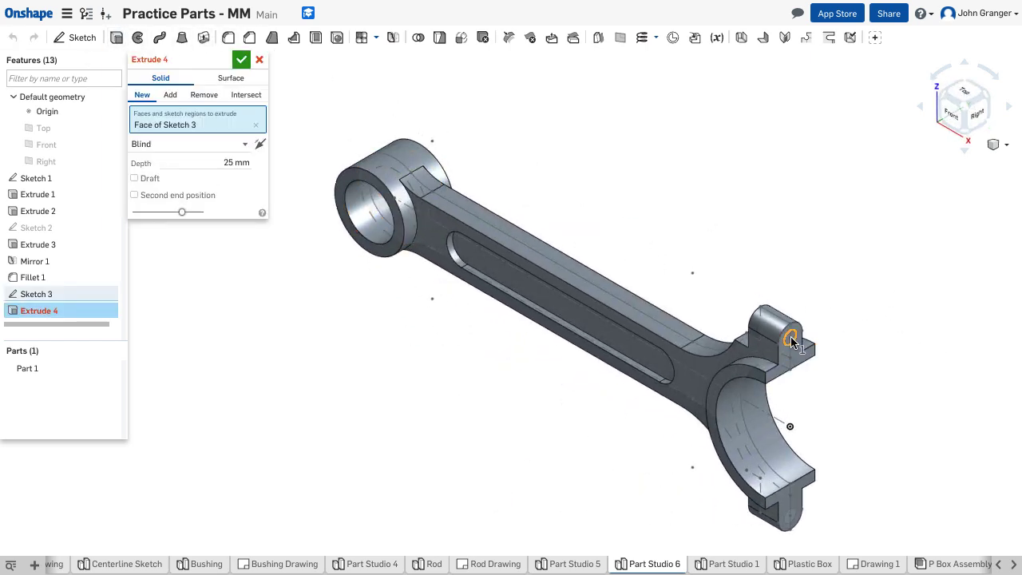
left_click(795, 518)
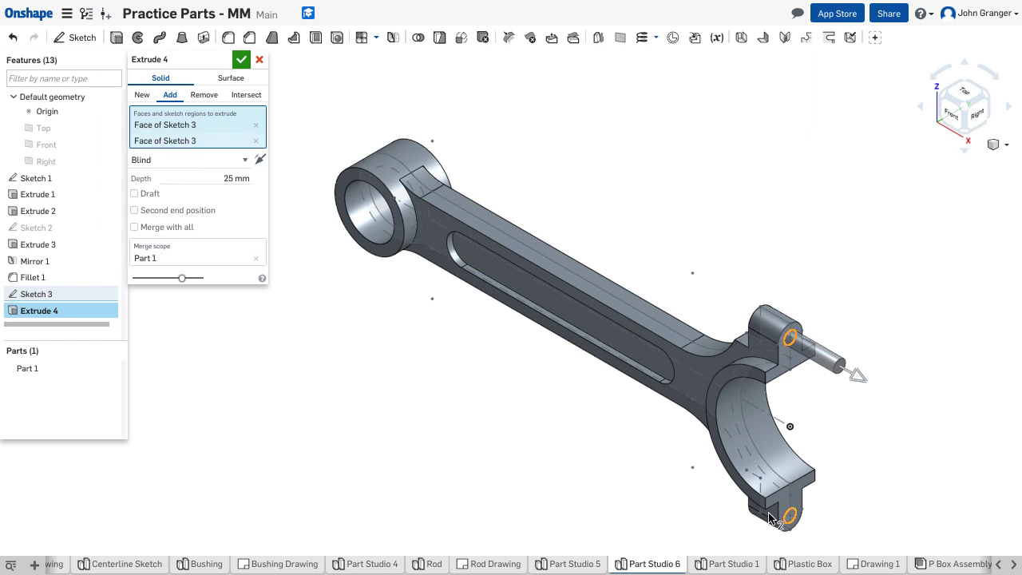
left_click(204, 95)
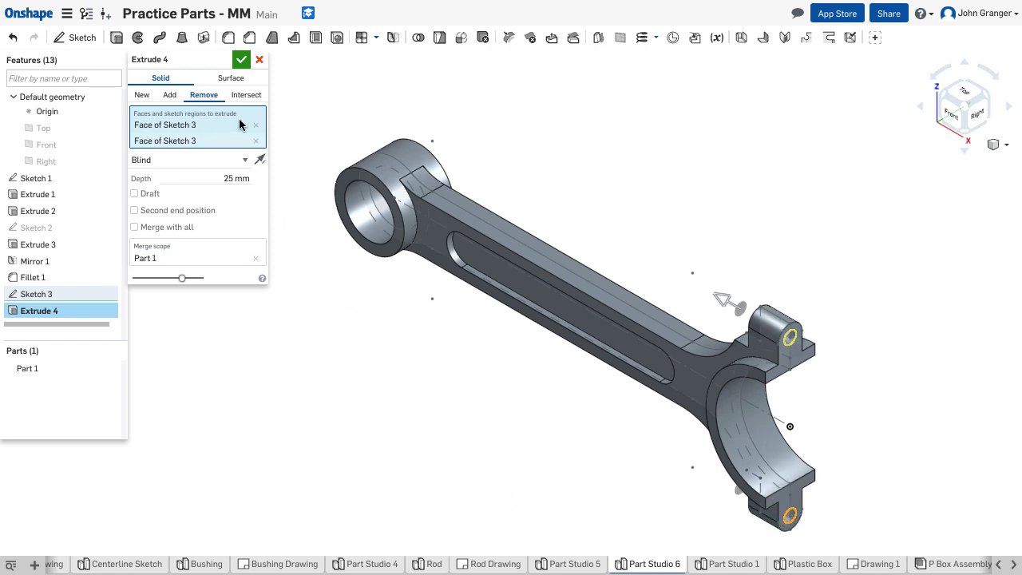
left_click(243, 160)
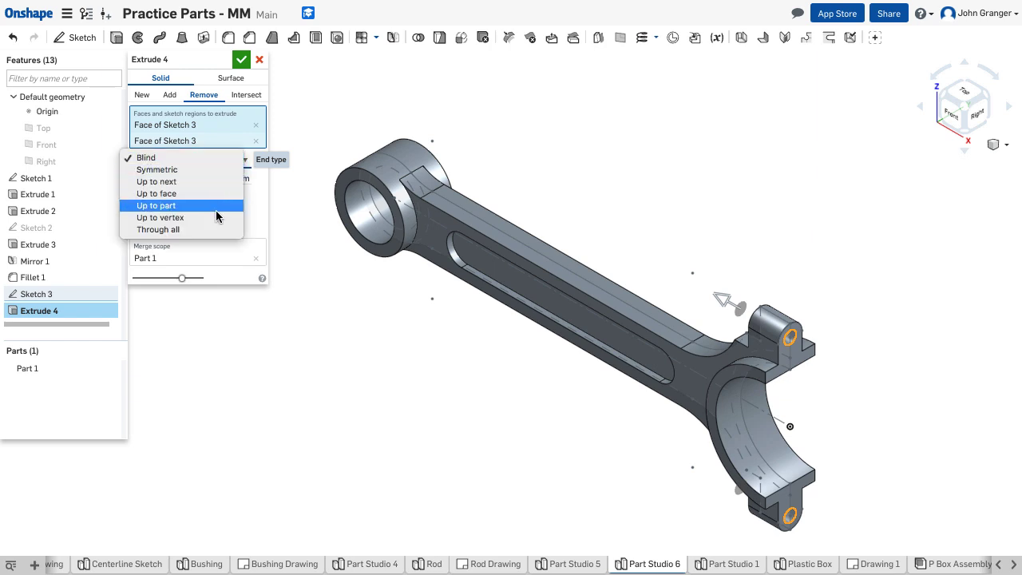
left_click(159, 229)
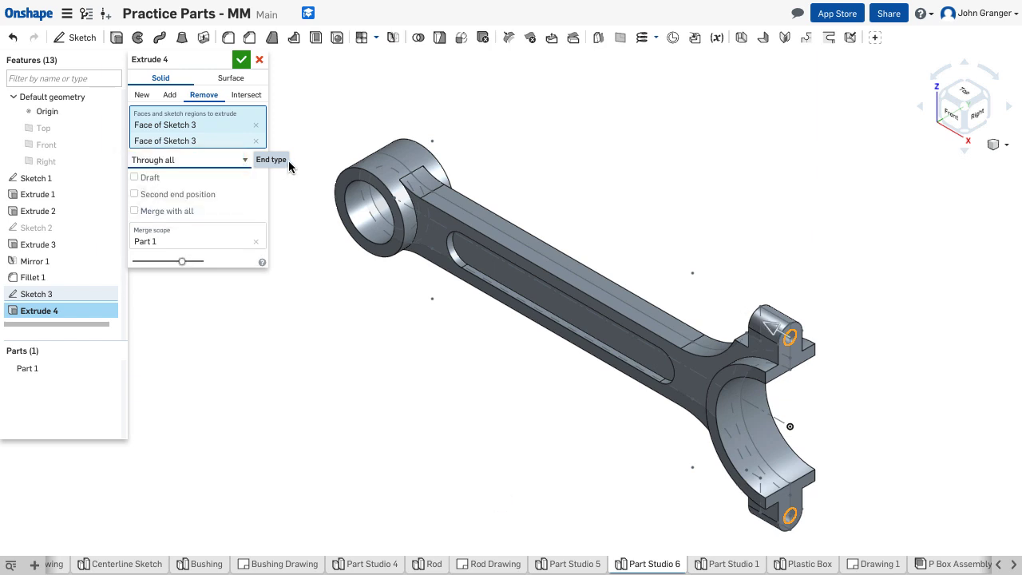
right_click_drag(639, 205, 670, 204)
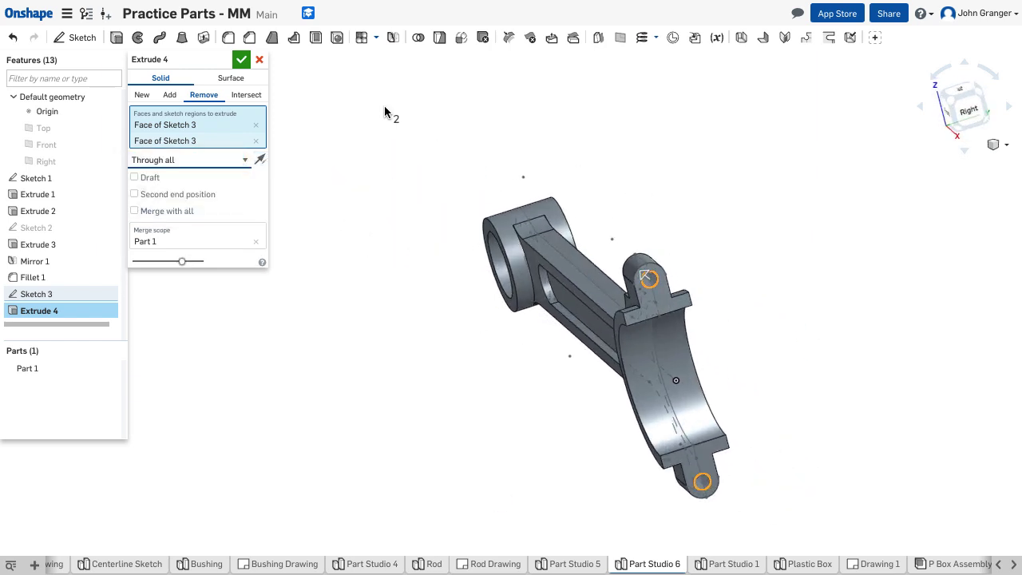
Accept the hole cut, inspect the holes, and return to the isometric view
left_click(242, 59)
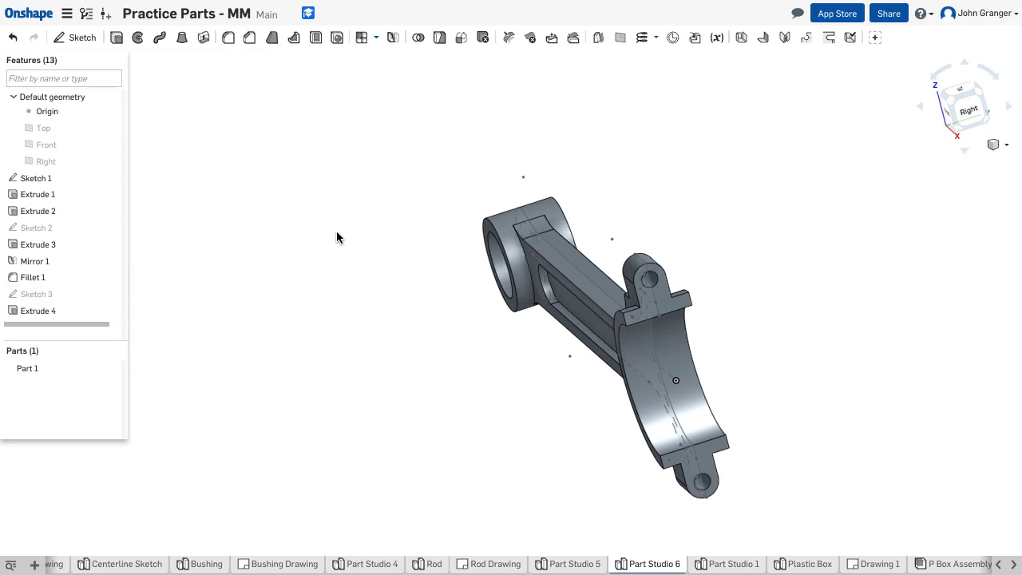
mouse_move(336, 231)
right_mouse_down()
mouse_move(502, 241)
mouse_move(378, 231)
mouse_move(385, 204)
right_mouse_up()
right_click(411, 141)
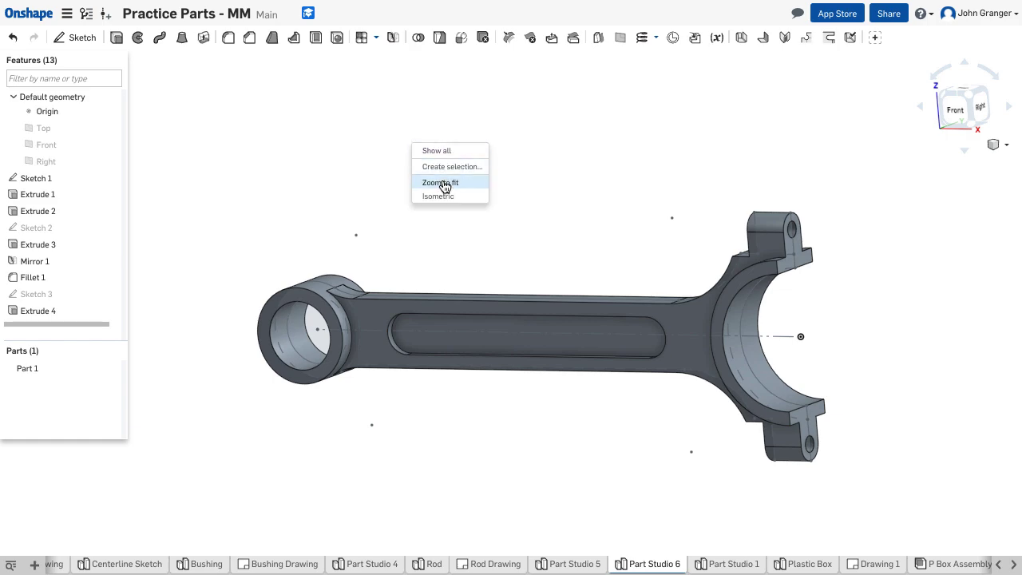
left_click(439, 196)
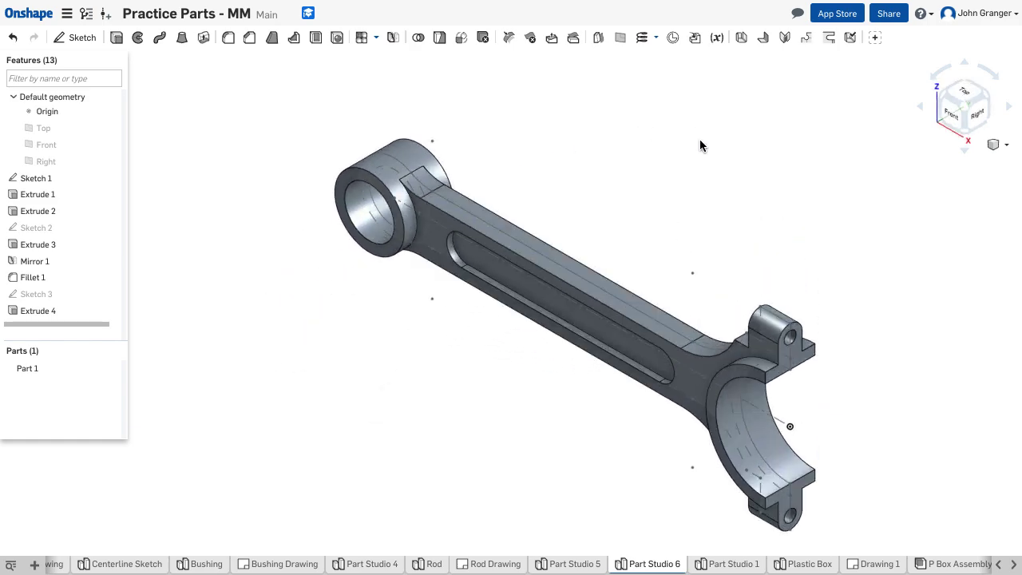